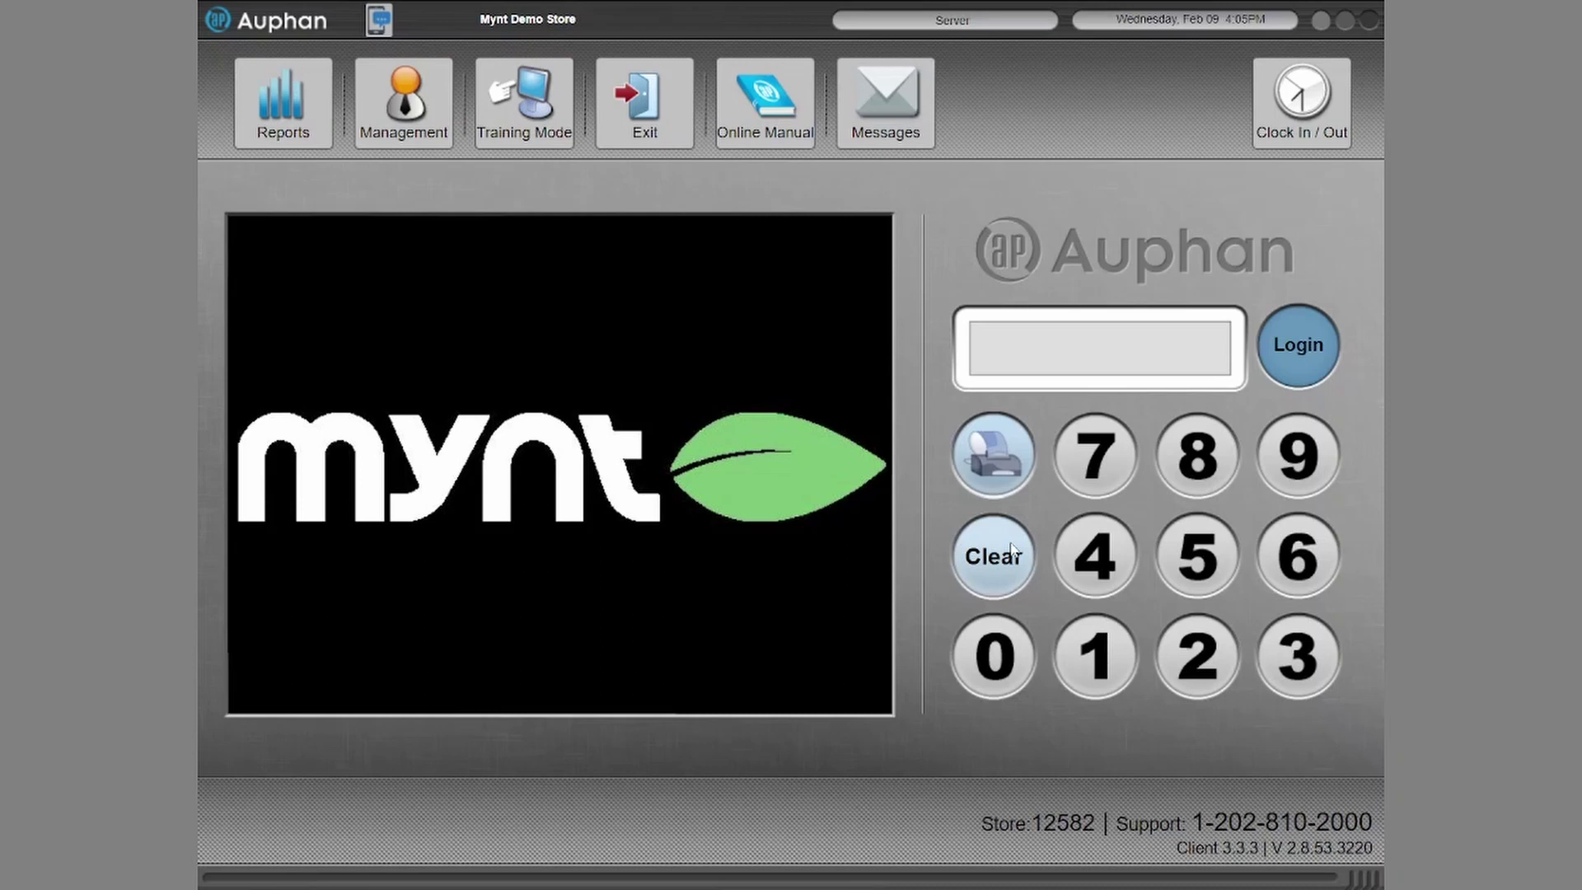
- Log in, enter Management, review the Tables tab and switch to Table Groups
left_click(1011, 551)
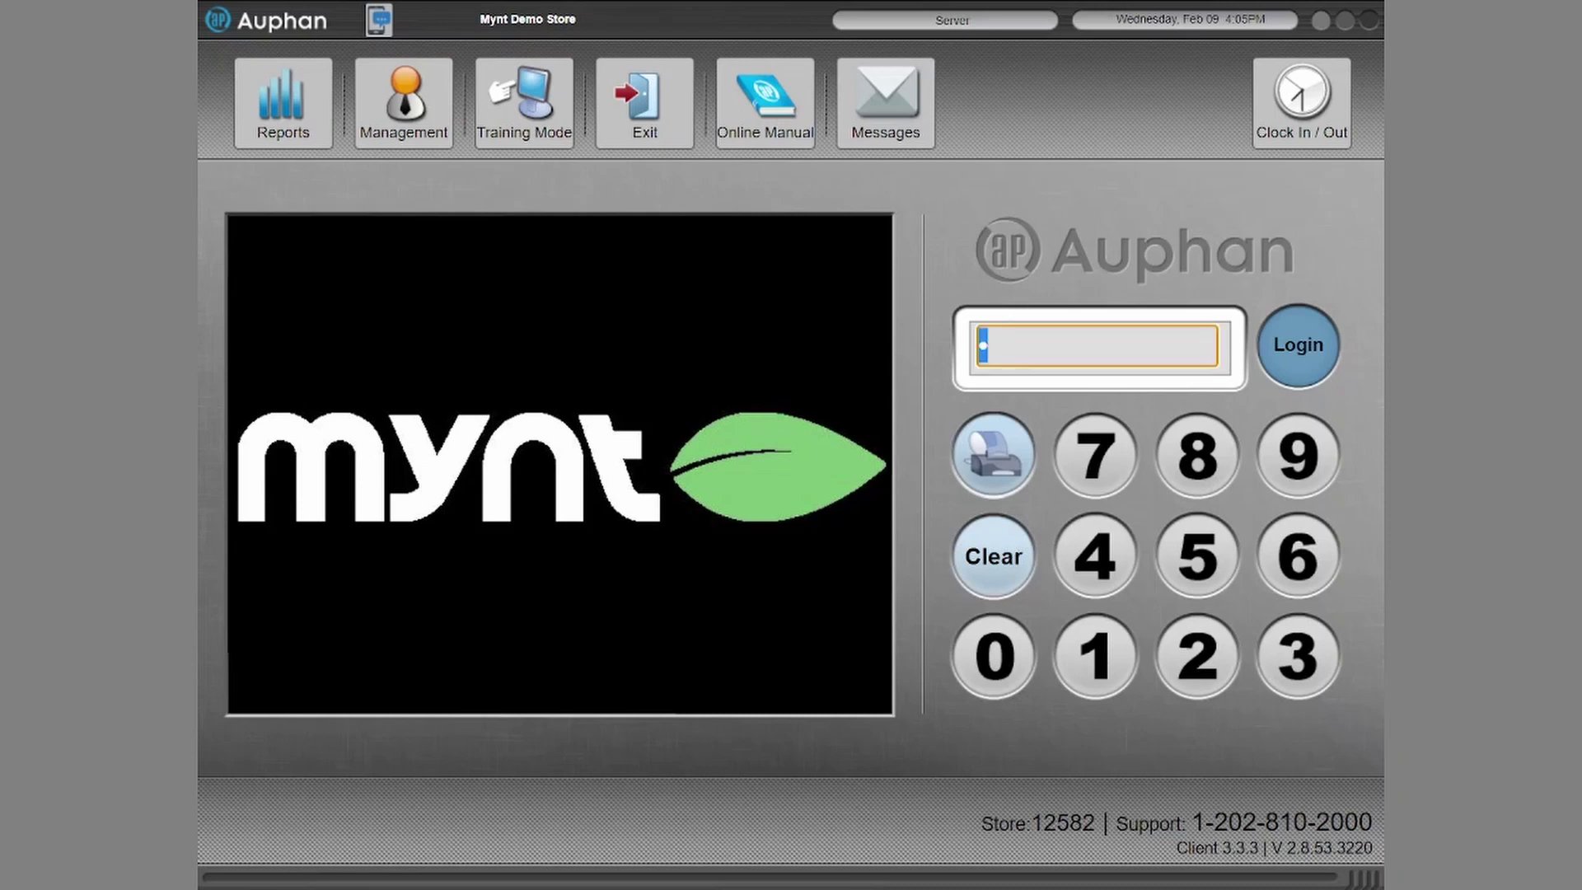
left_click(404, 103)
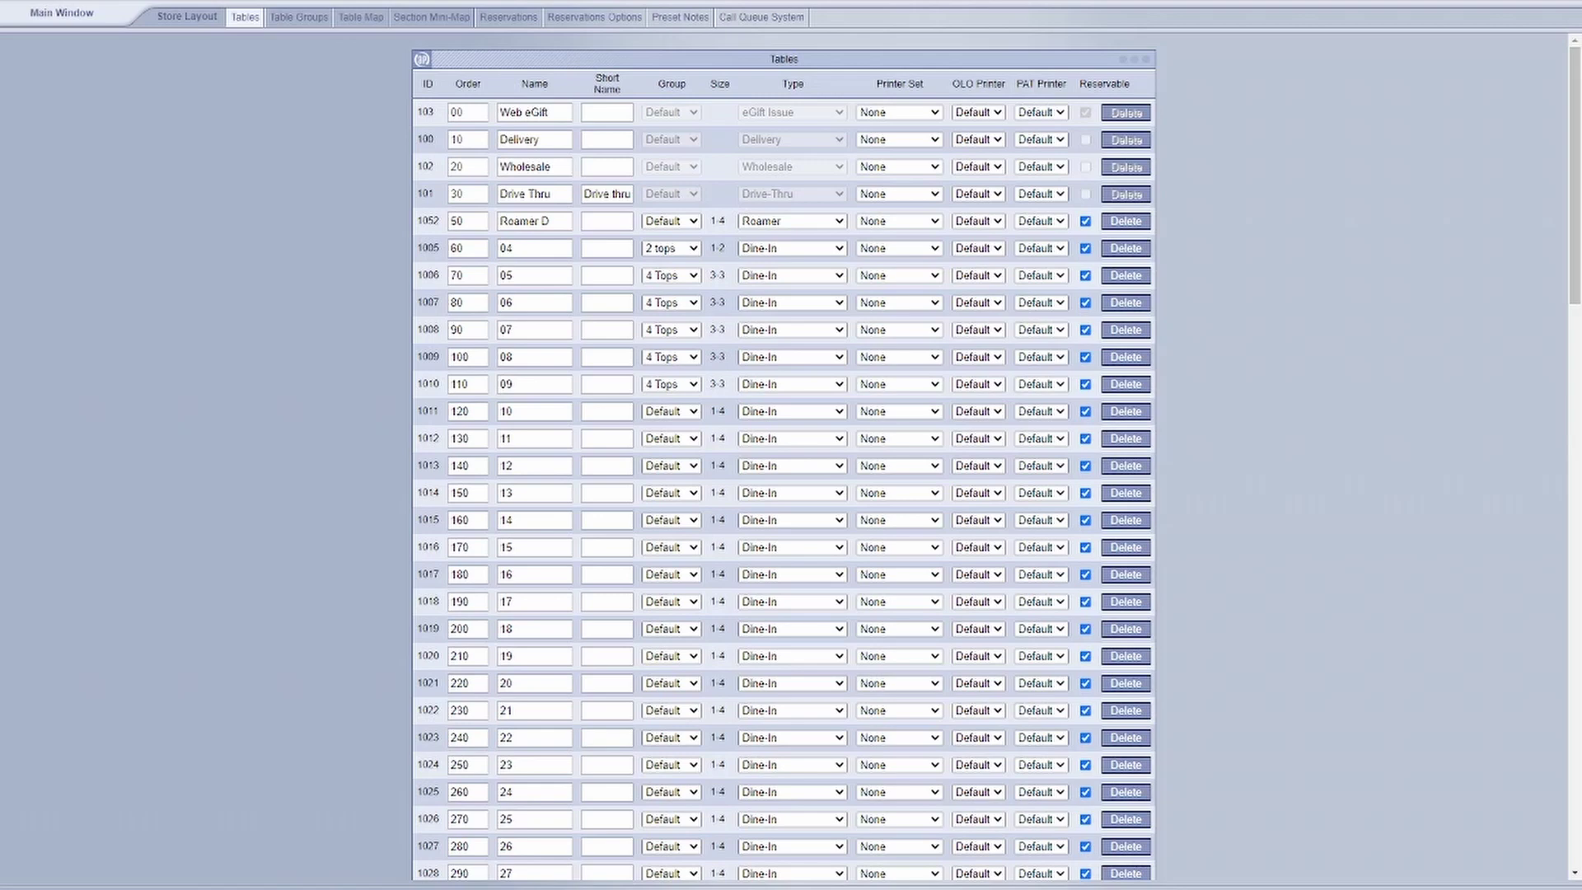
scroll(784, 456, "down", 15)
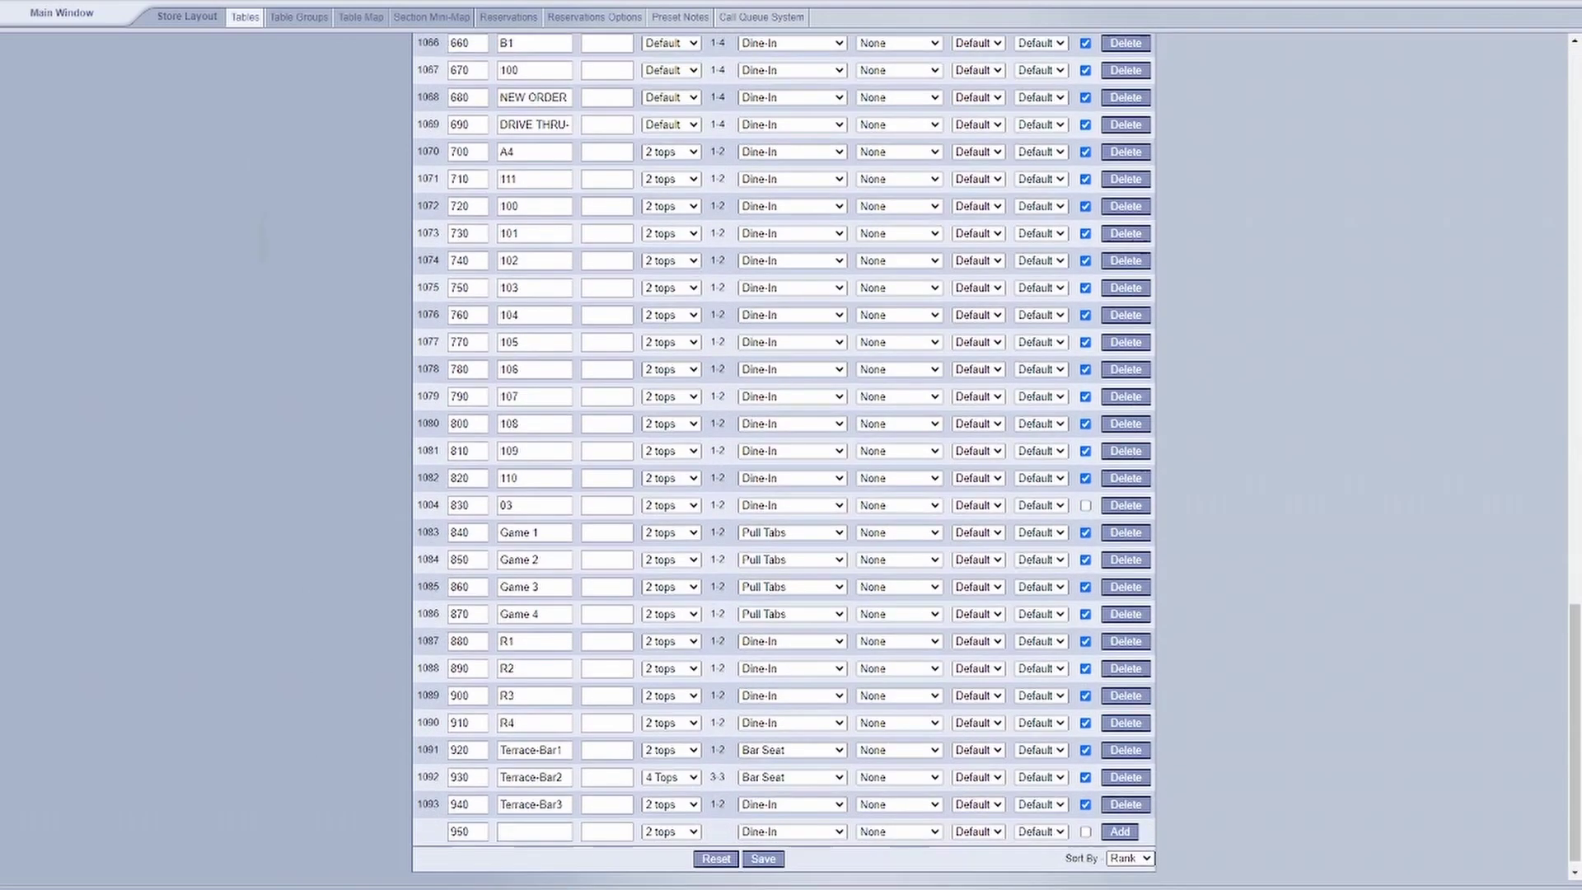
scroll(784, 456, "up", 10)
scroll(784, 455, "up", 7)
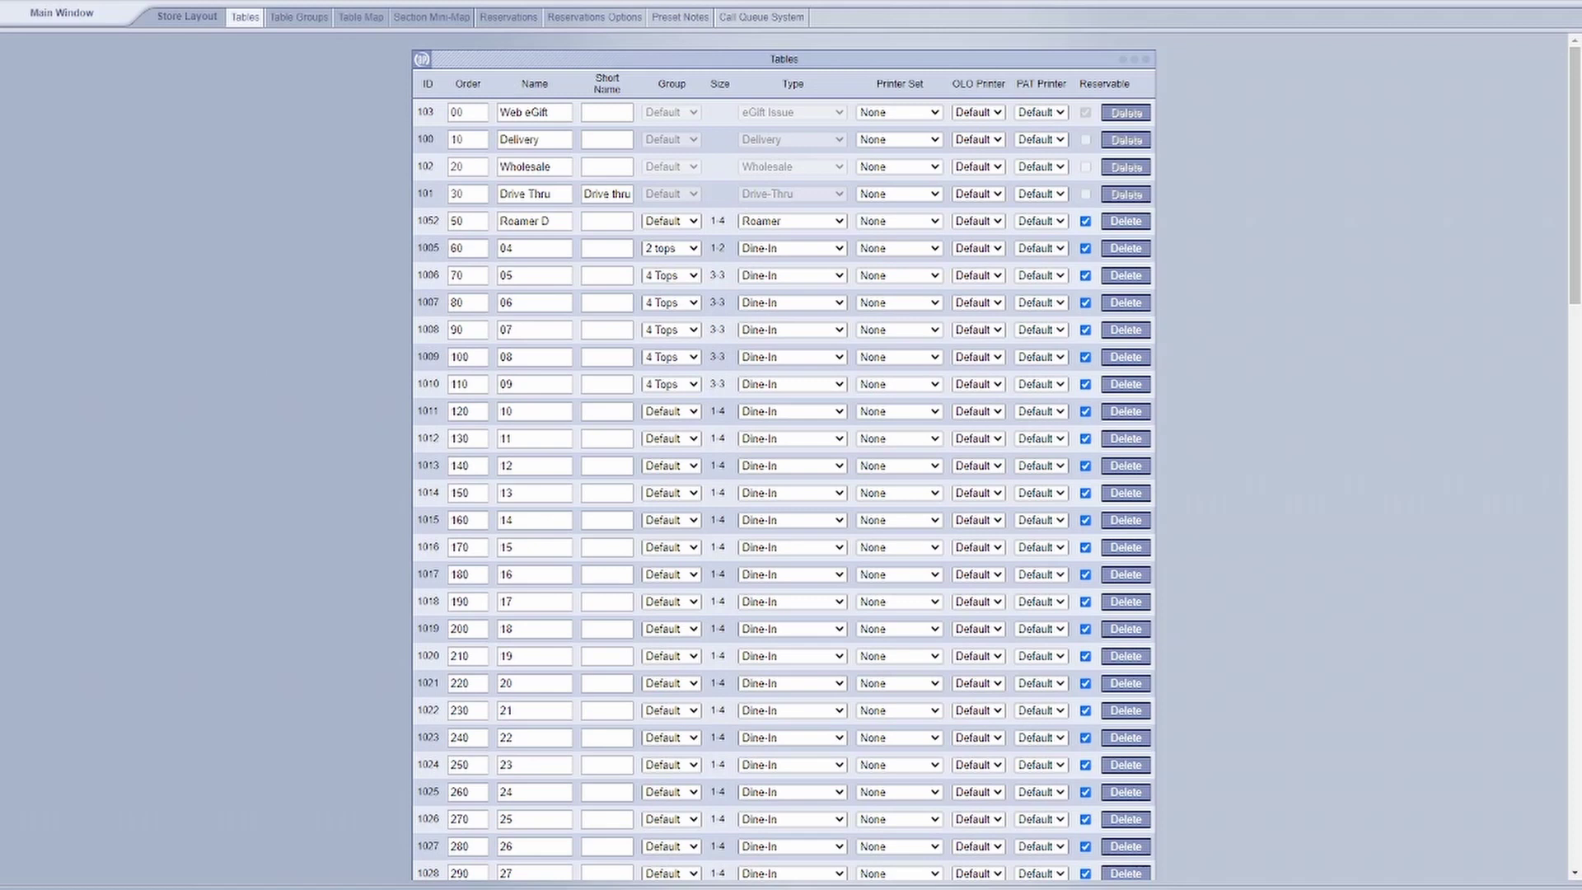
left_click(299, 16)
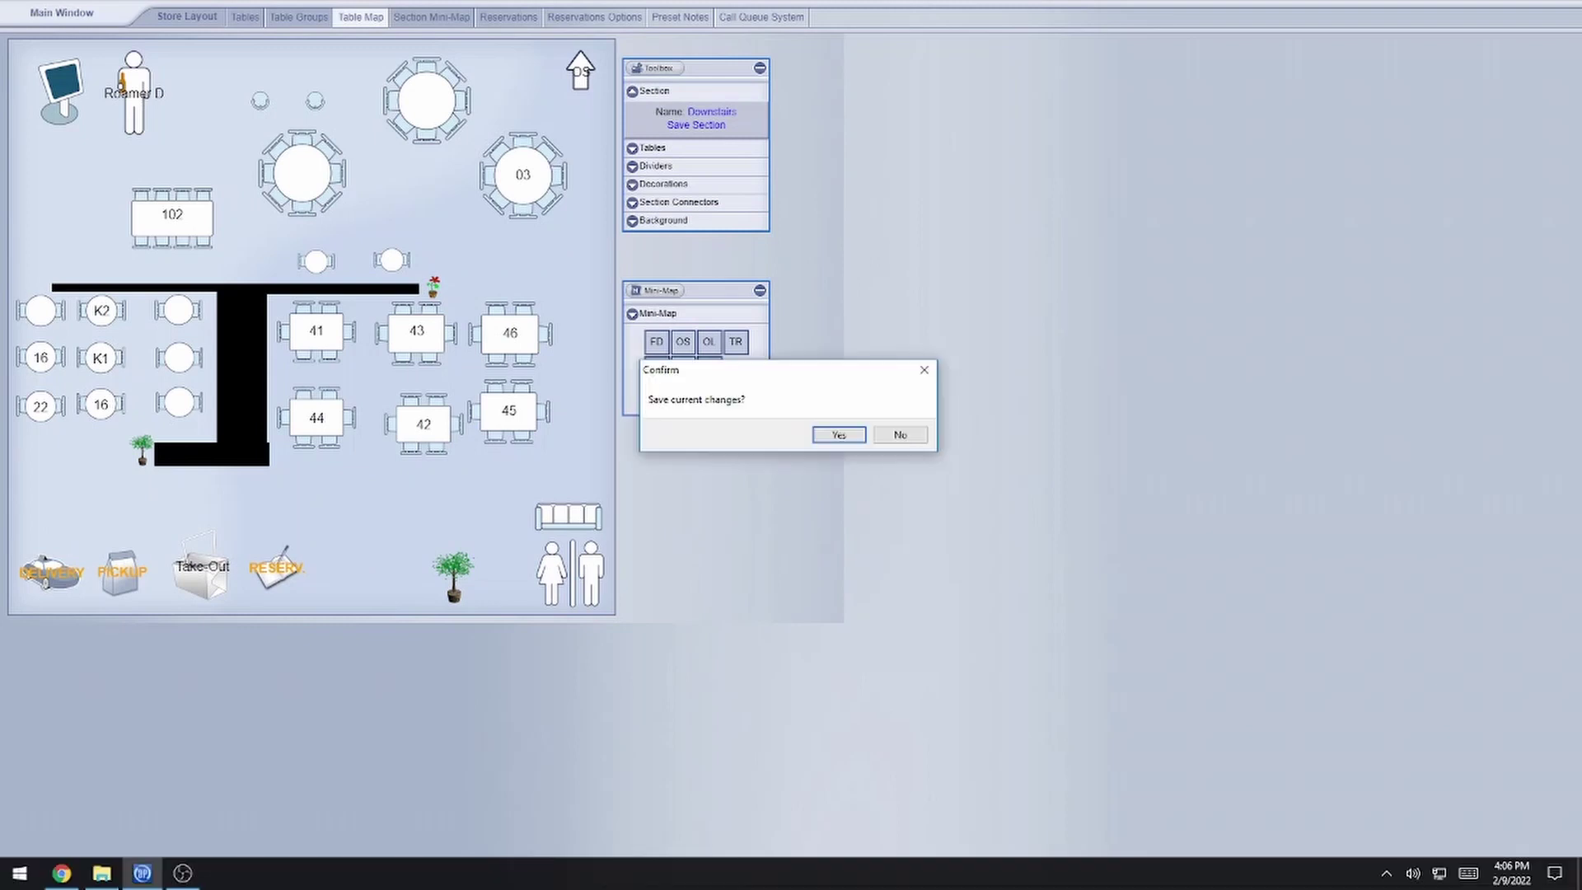
- Confirm the save prompt and show the Section Mini-Map grid of dining sections
key("Return")
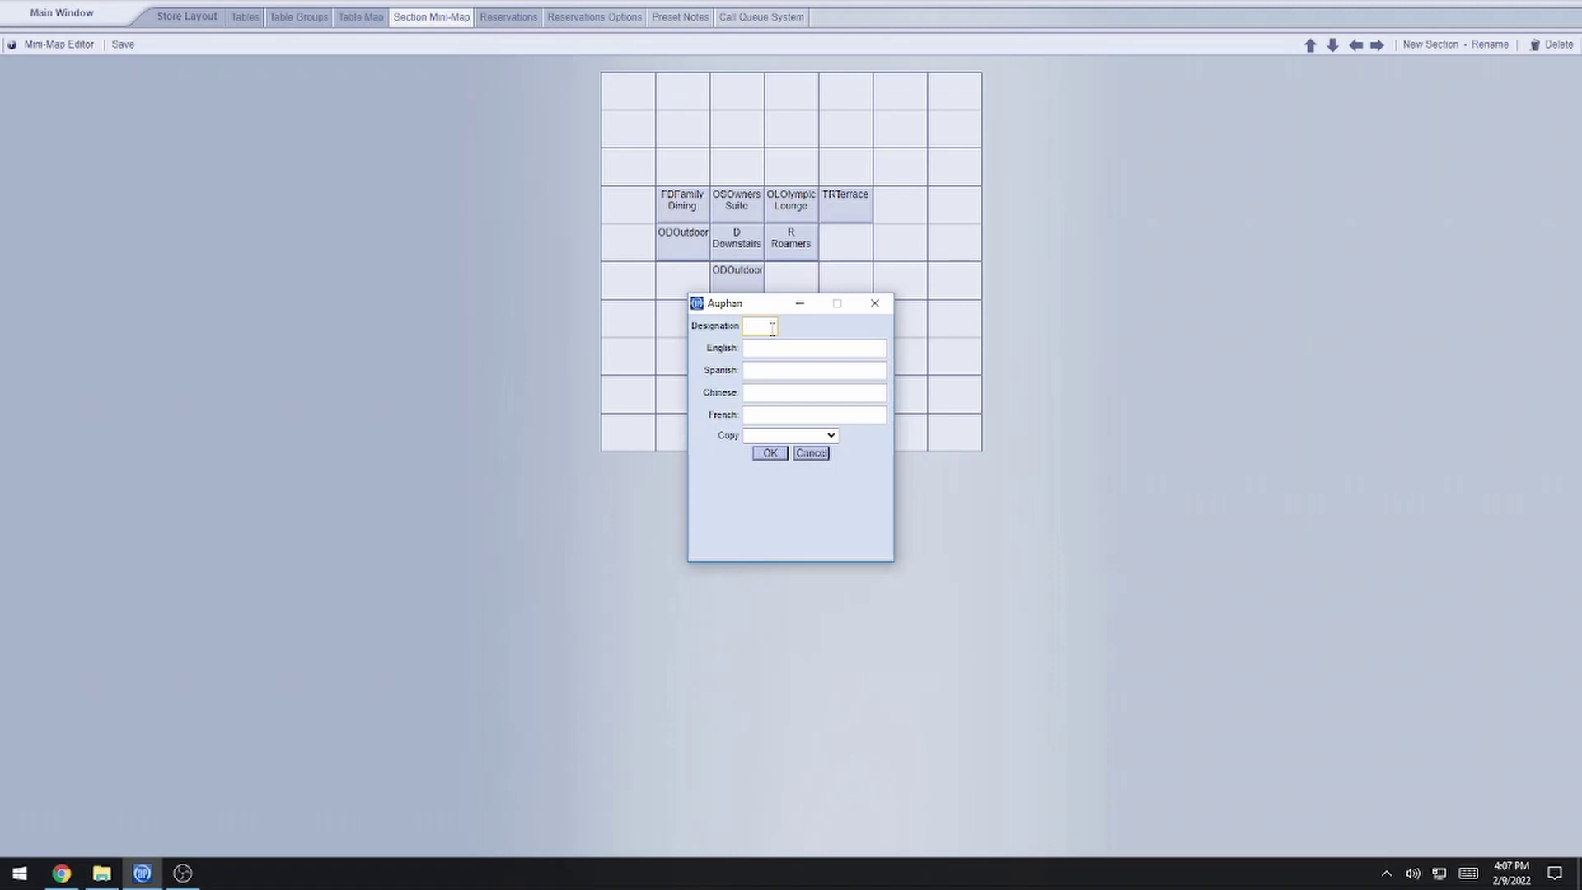
- Enter designation GB and English name Garden Bar for the new section
type("GDGarden Dar")
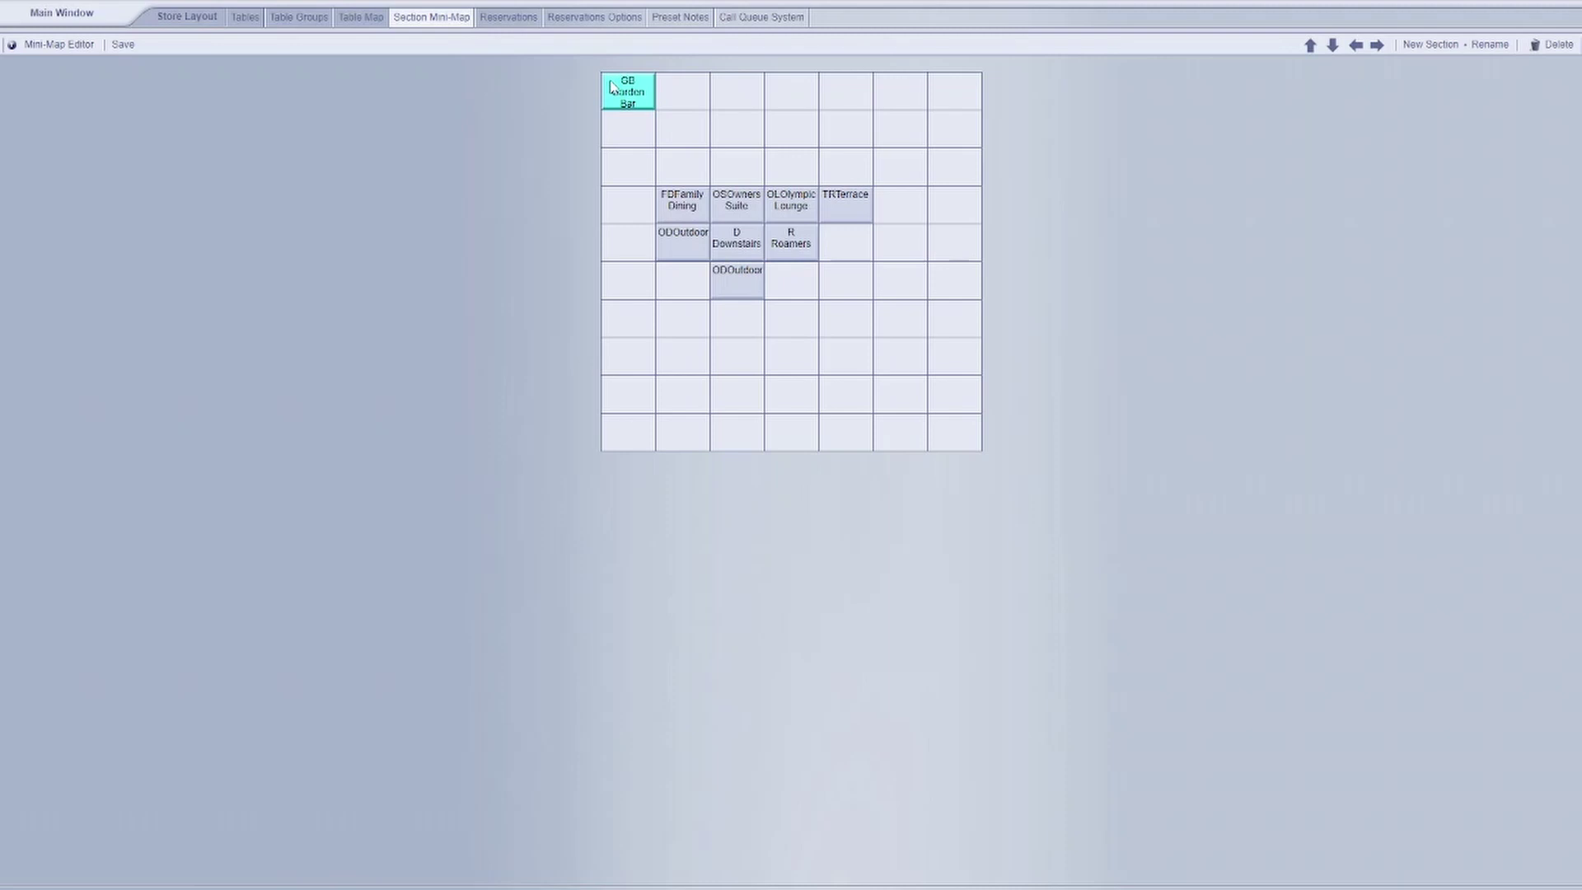
- Position the GB cell directly above Owners Suite and save the mini-map layout
key("Down")
key("Down")
key("Down")
key("Up")
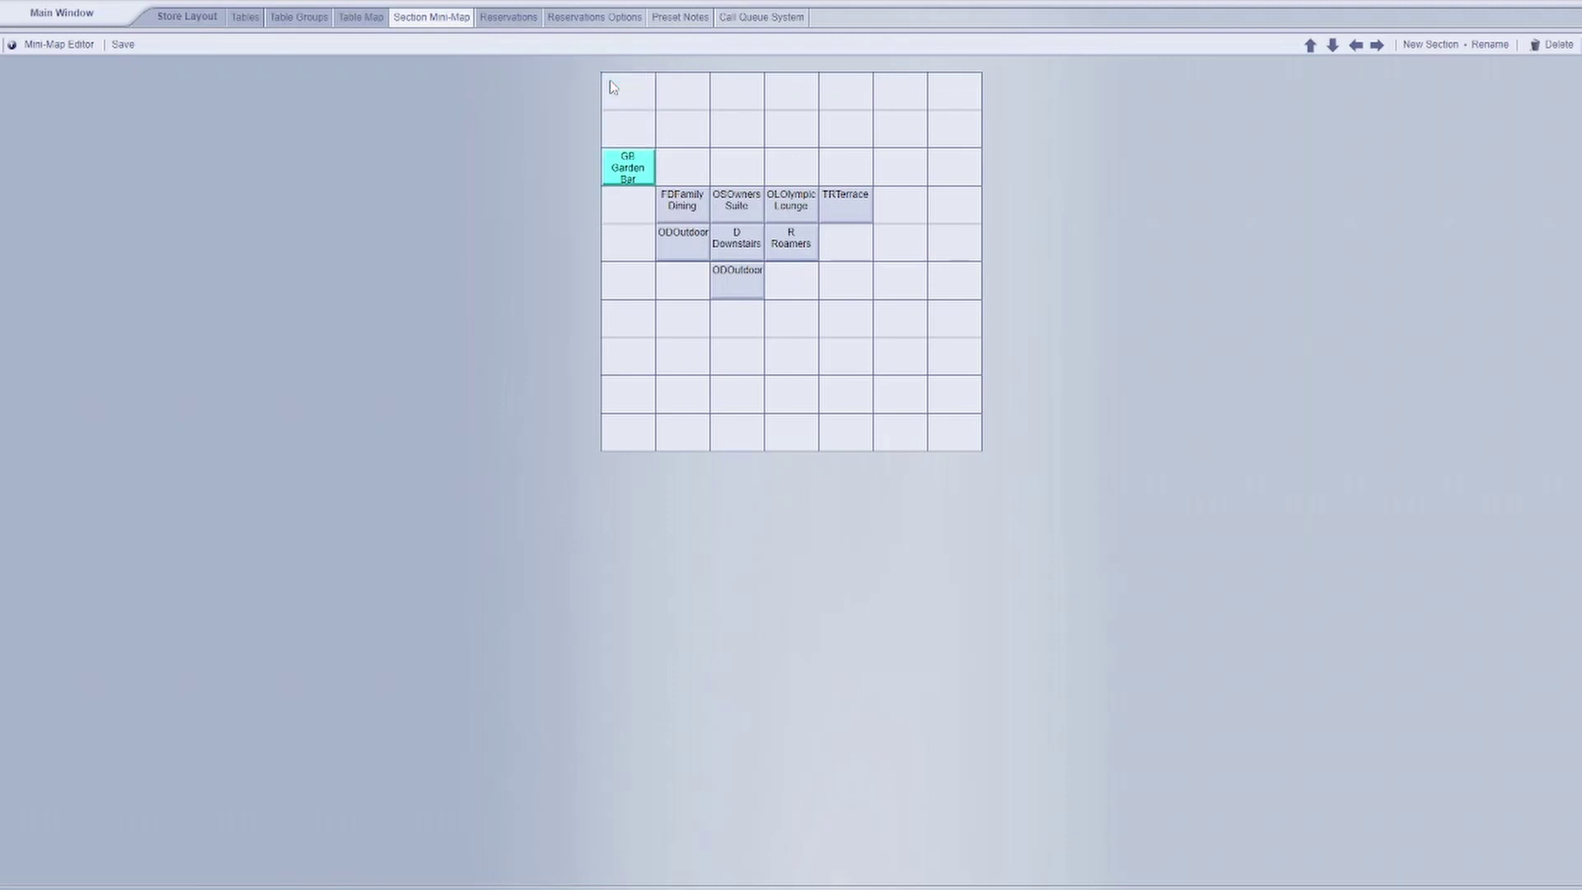
key("Right")
key("Right")
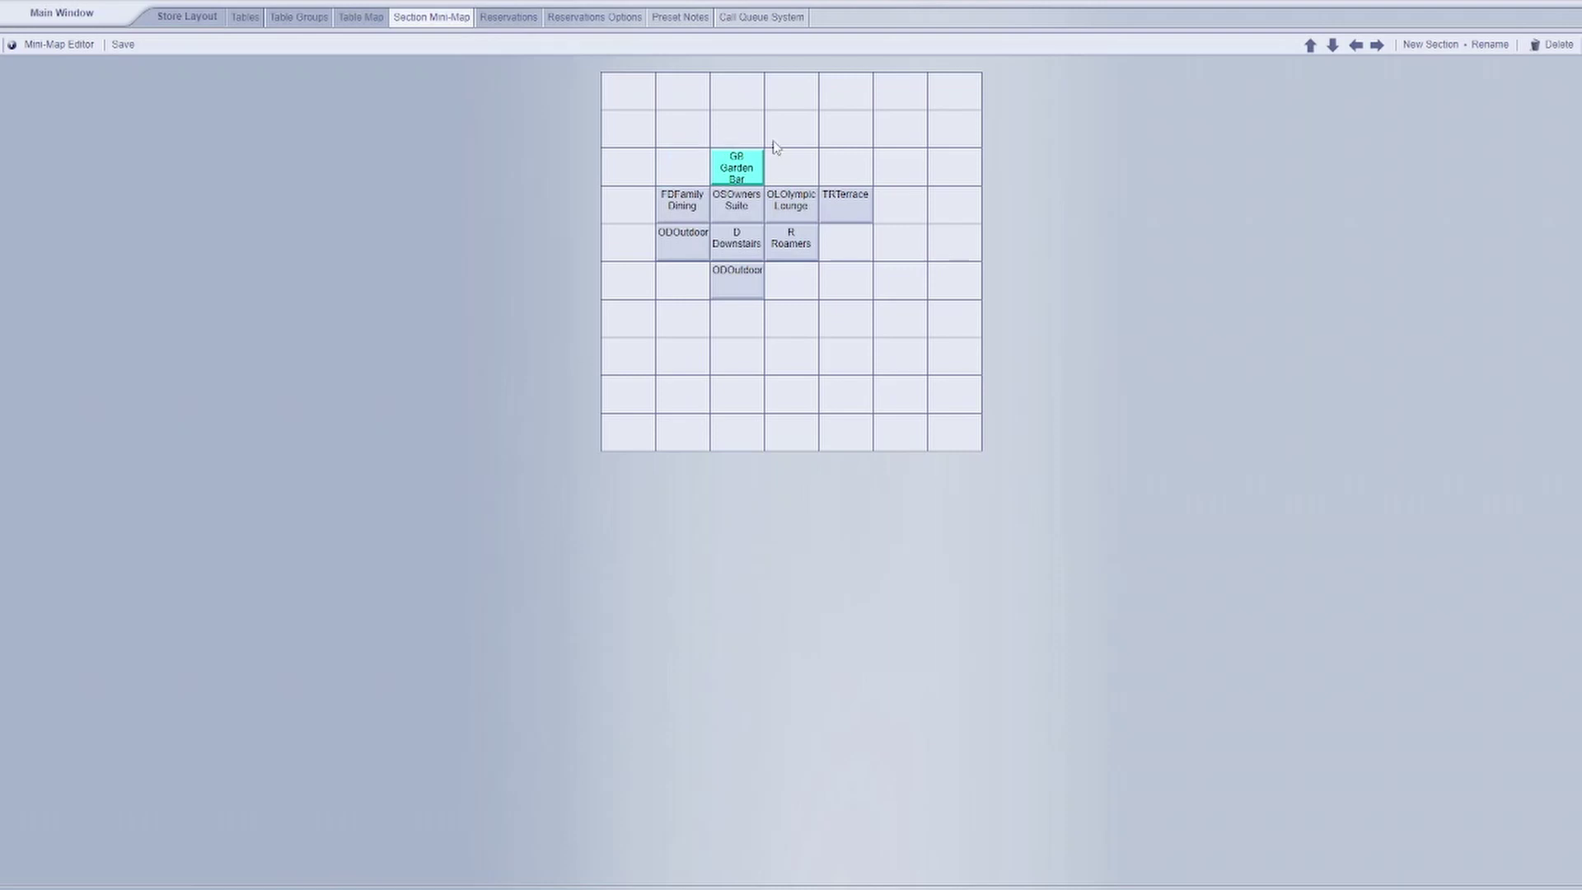
key("Right")
key("Right")
key("Down")
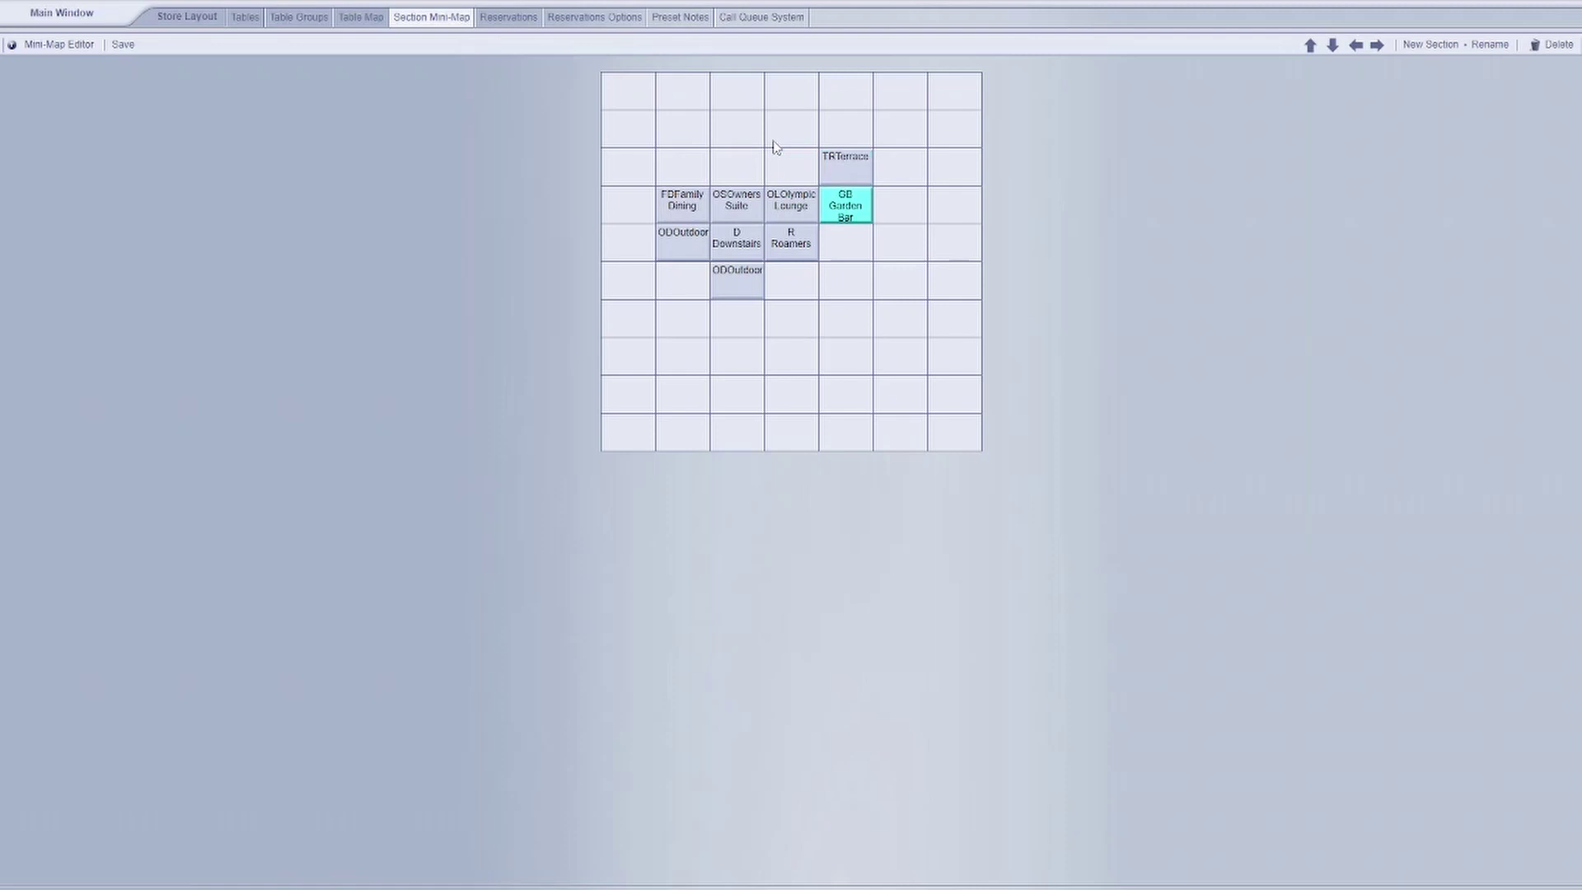
key("Up")
key("Left")
key("Left")
key("Left")
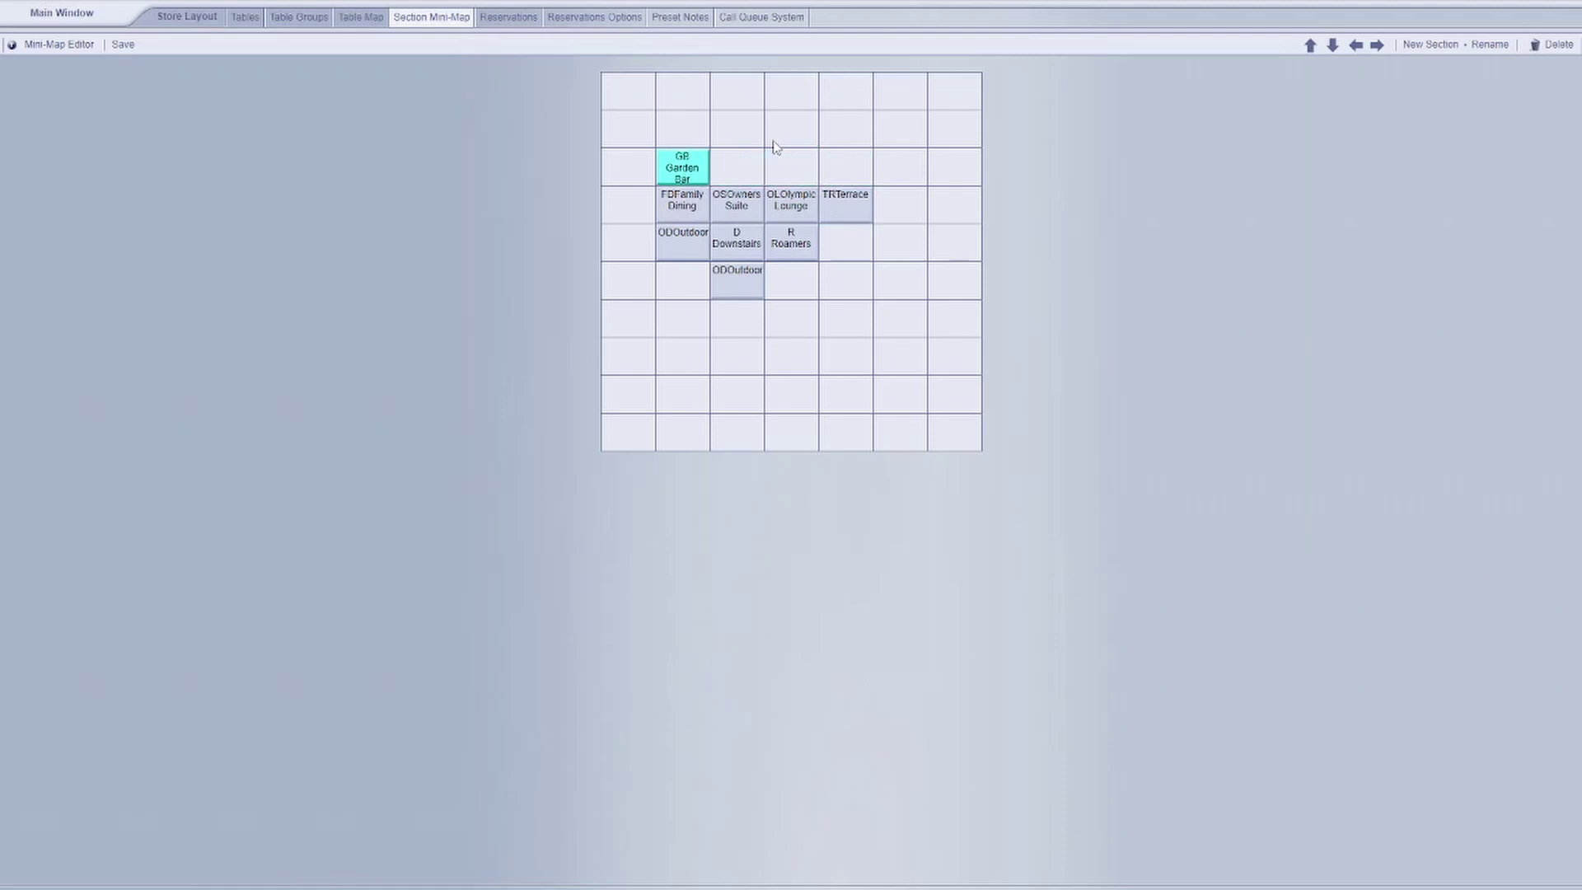
key("Right")
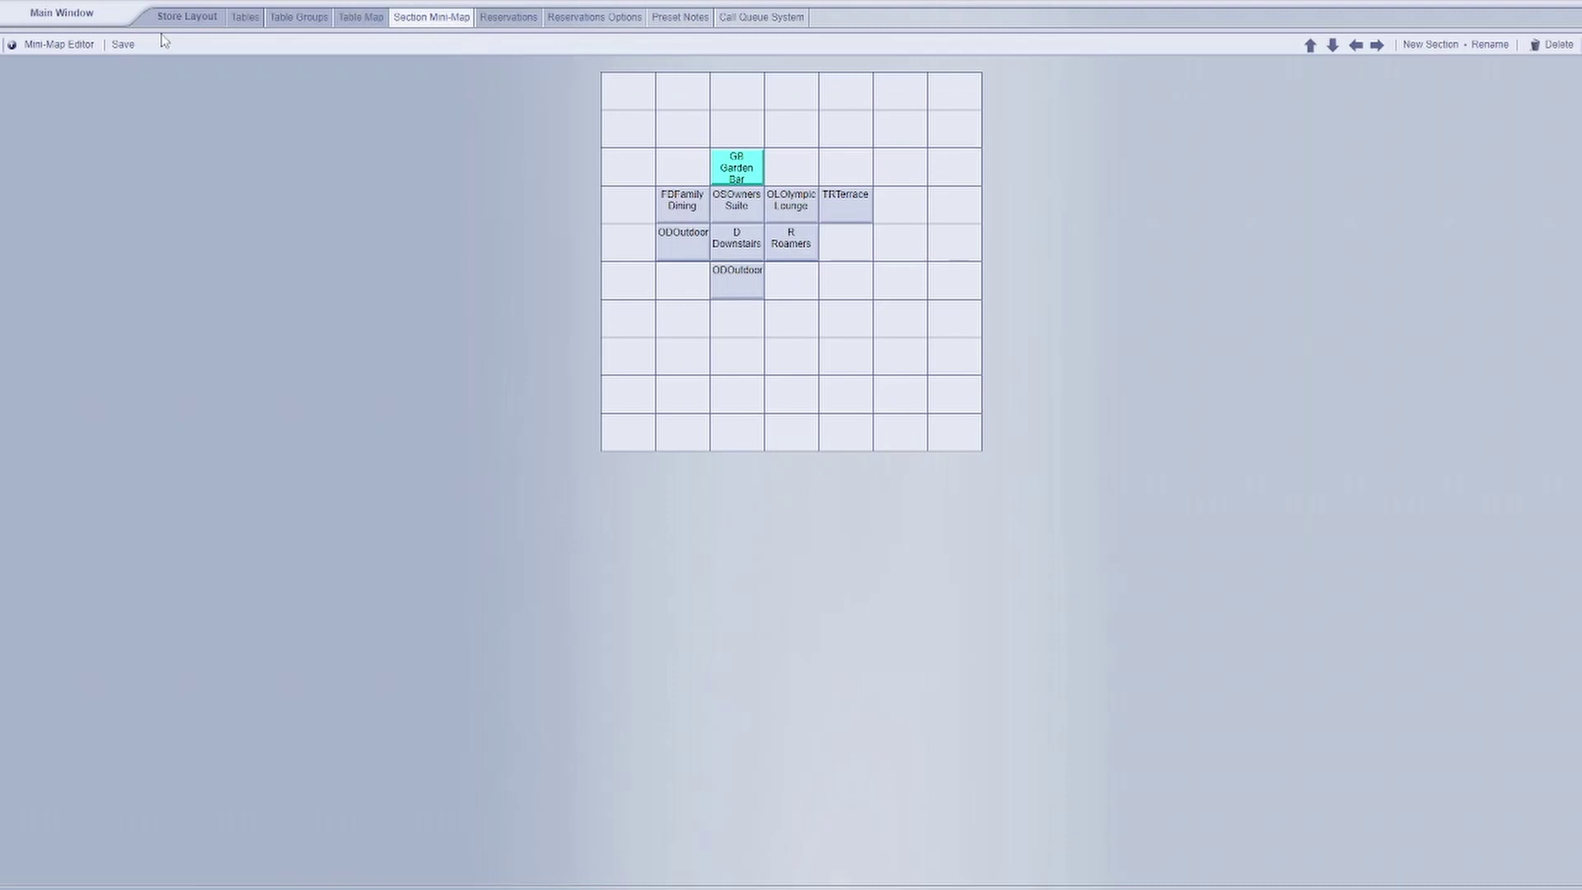
left_click(125, 49)
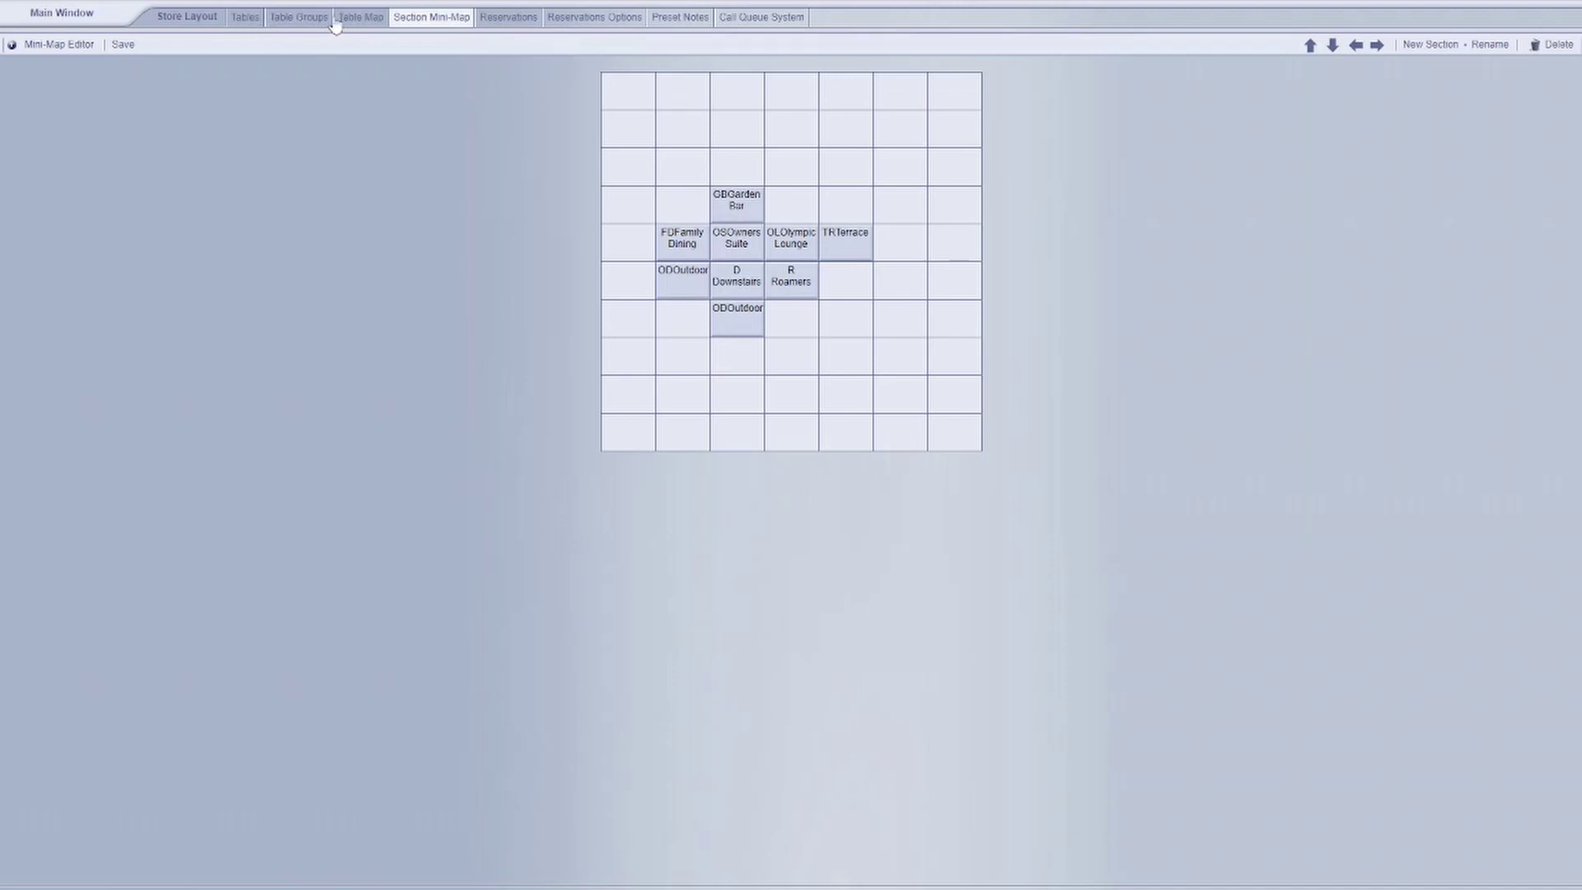
- Show the GB section on the Table Map, saving current changes
left_click(337, 20)
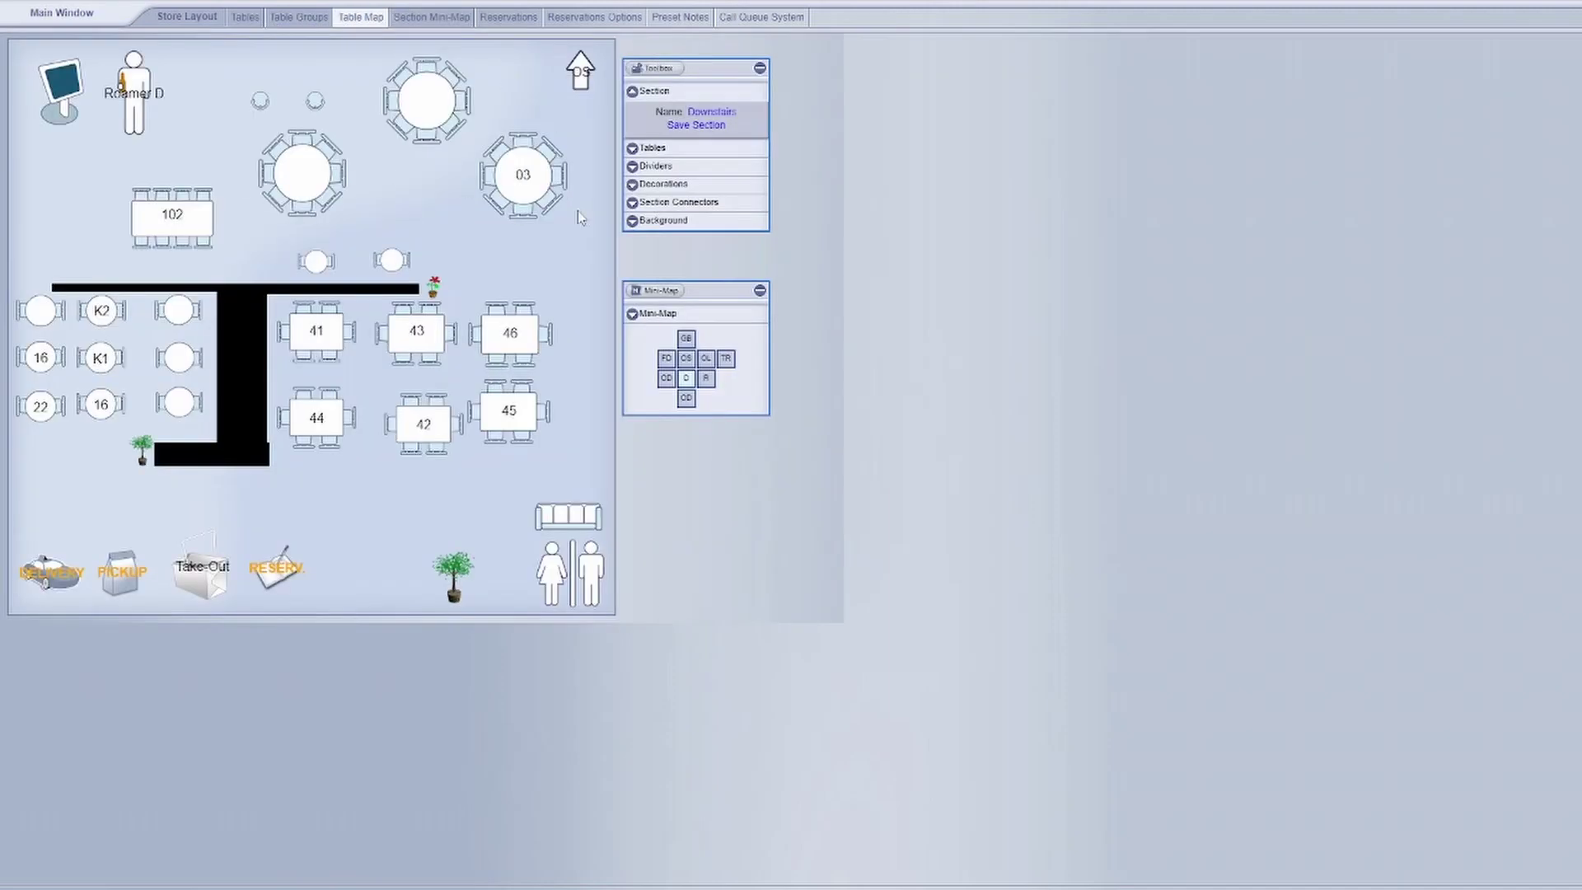
left_click(690, 340)
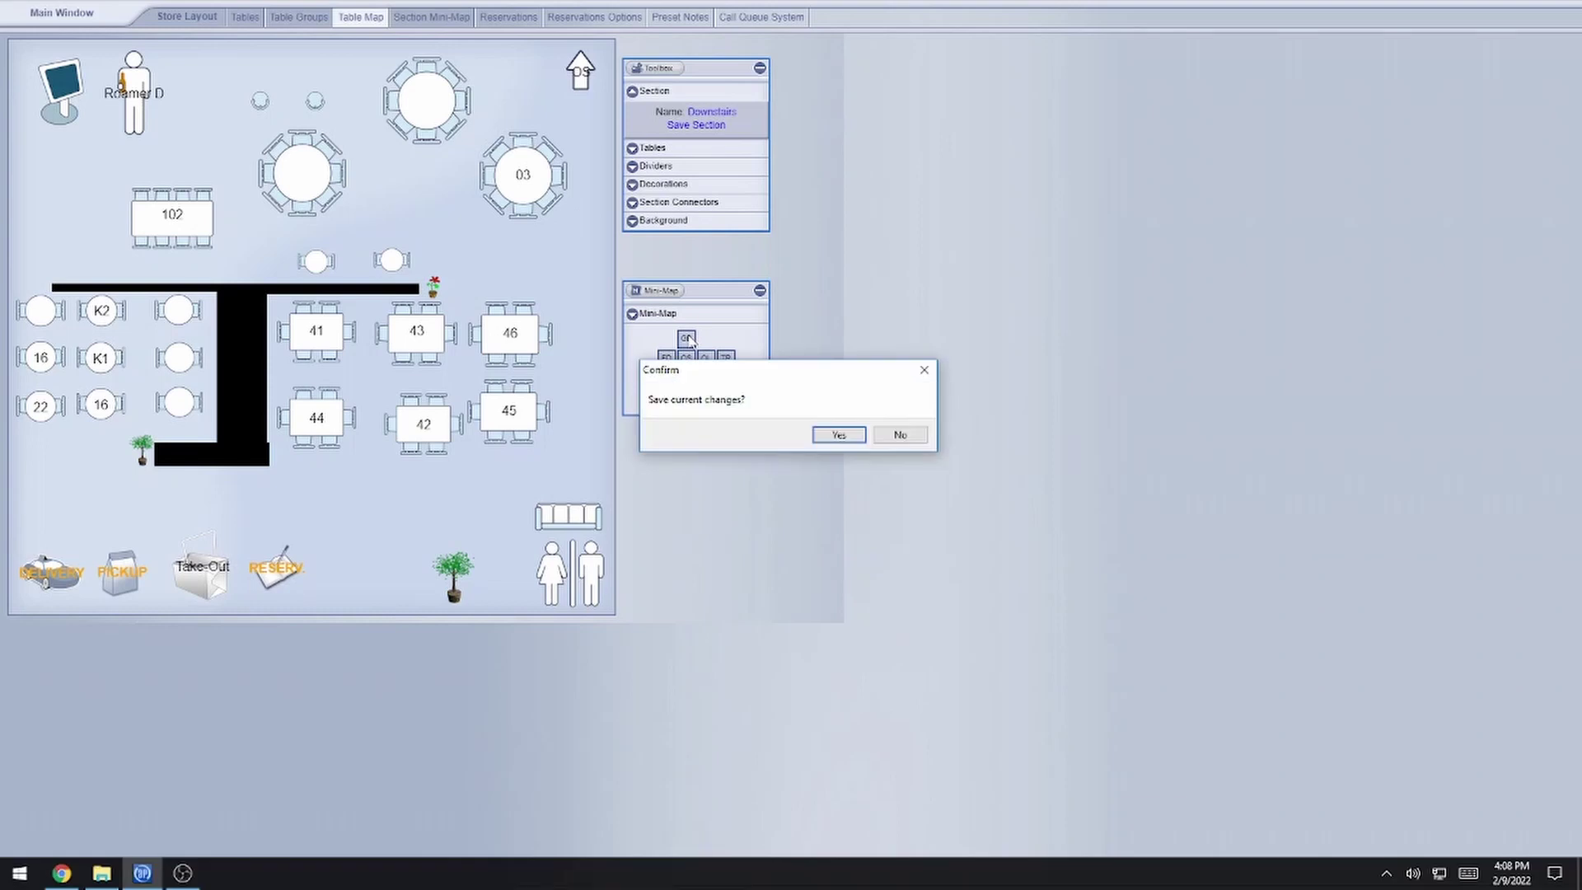
left_click(832, 431)
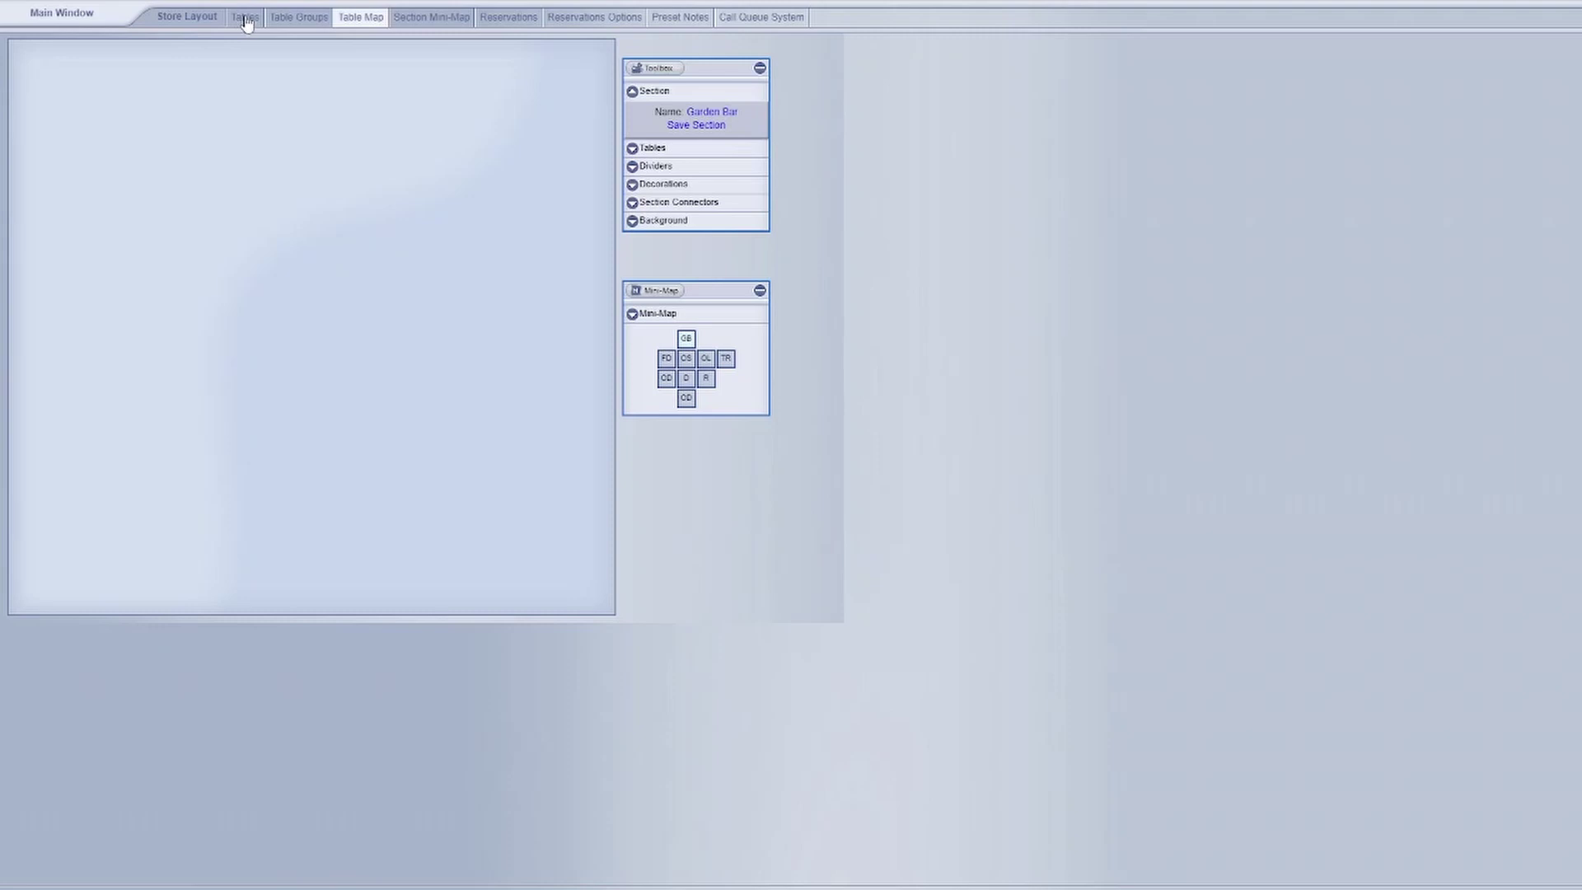
- Open the Tables list and scroll to the blank rank-950 row
left_click(247, 23)
scroll(595, 188, "down", 10)
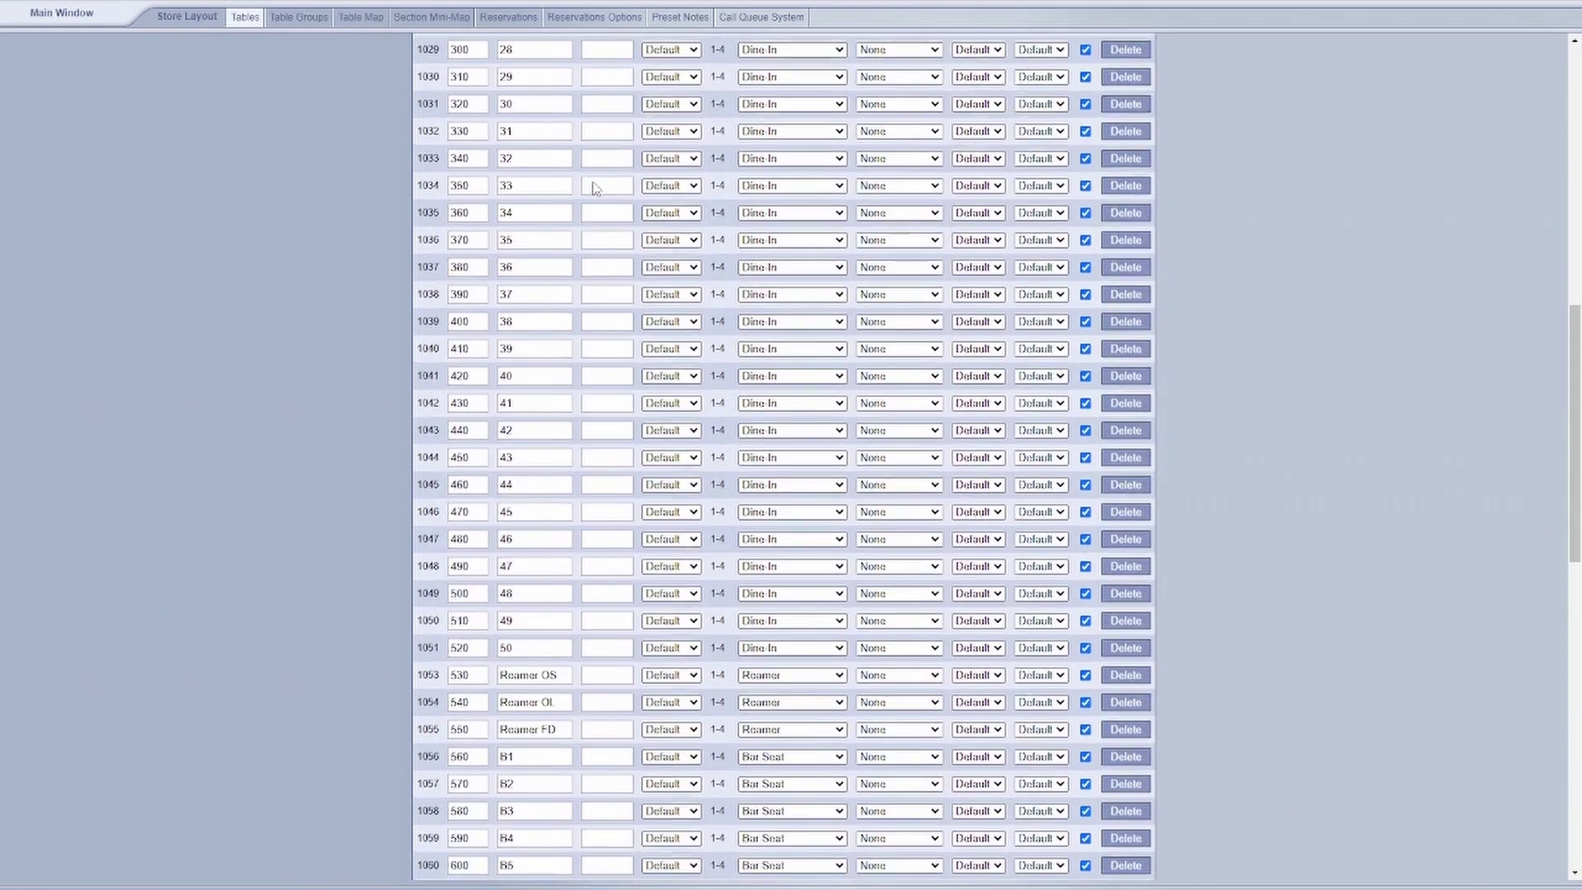
scroll(595, 188, "down", 10)
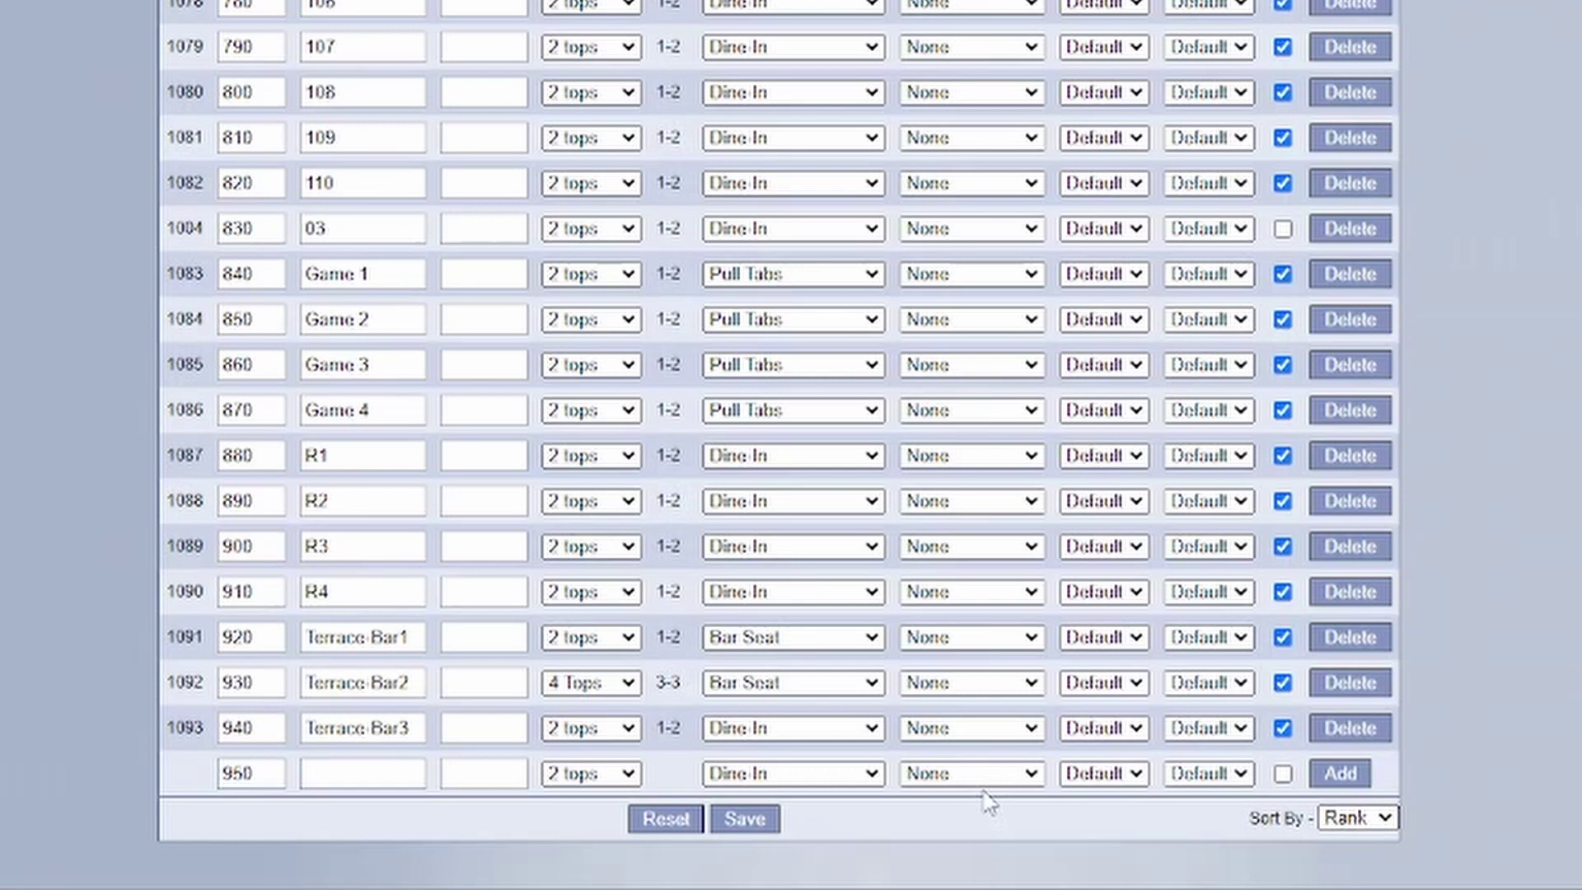
left_click(366, 777)
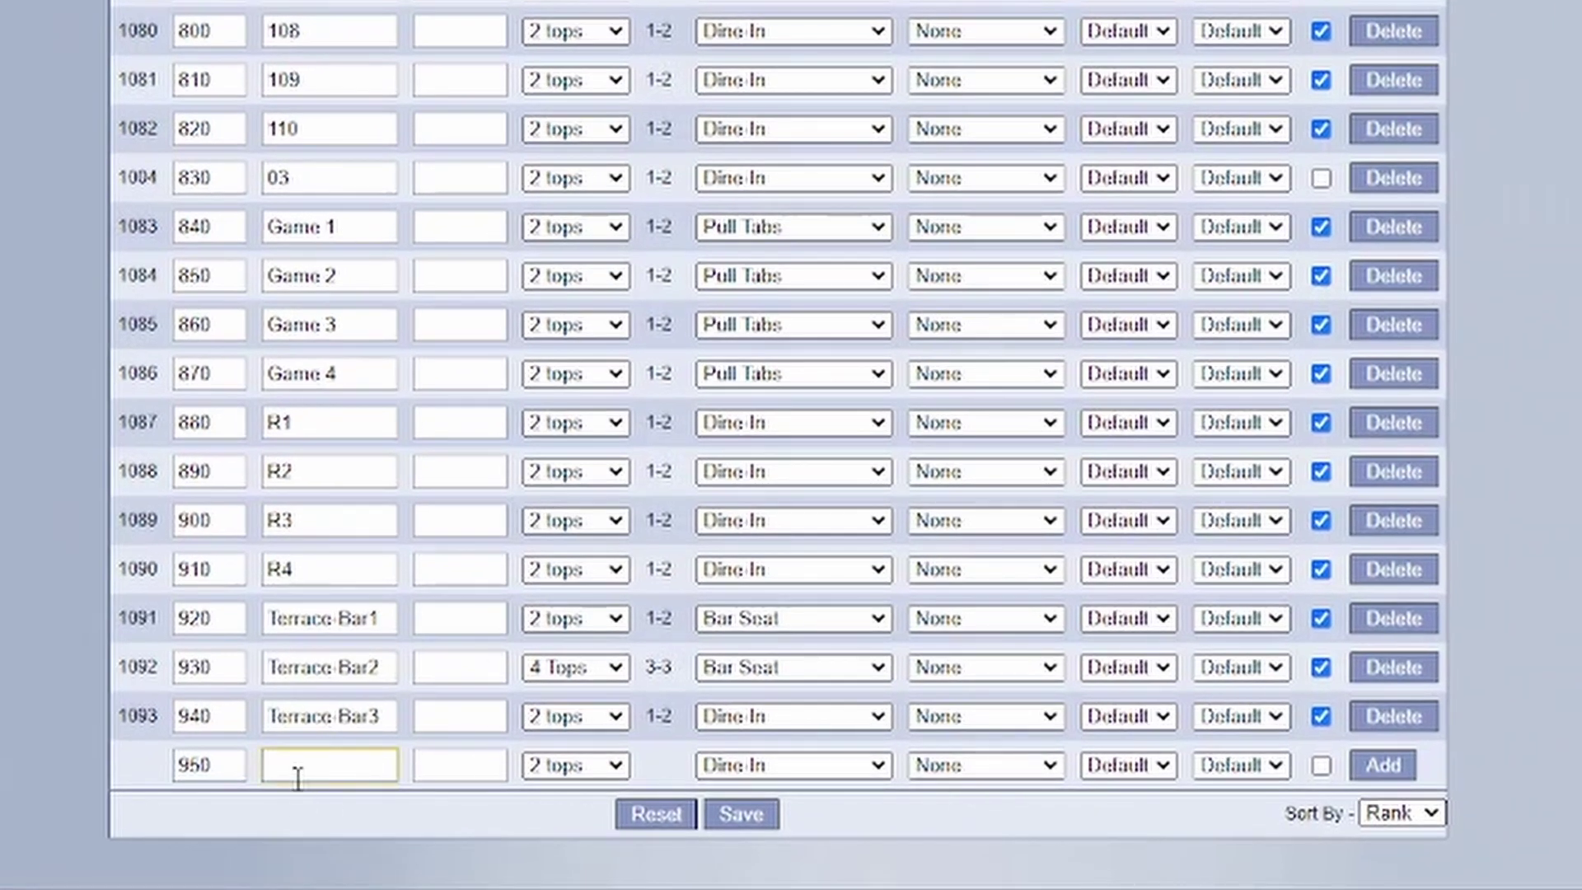
left_click_drag(216, 766, 175, 769)
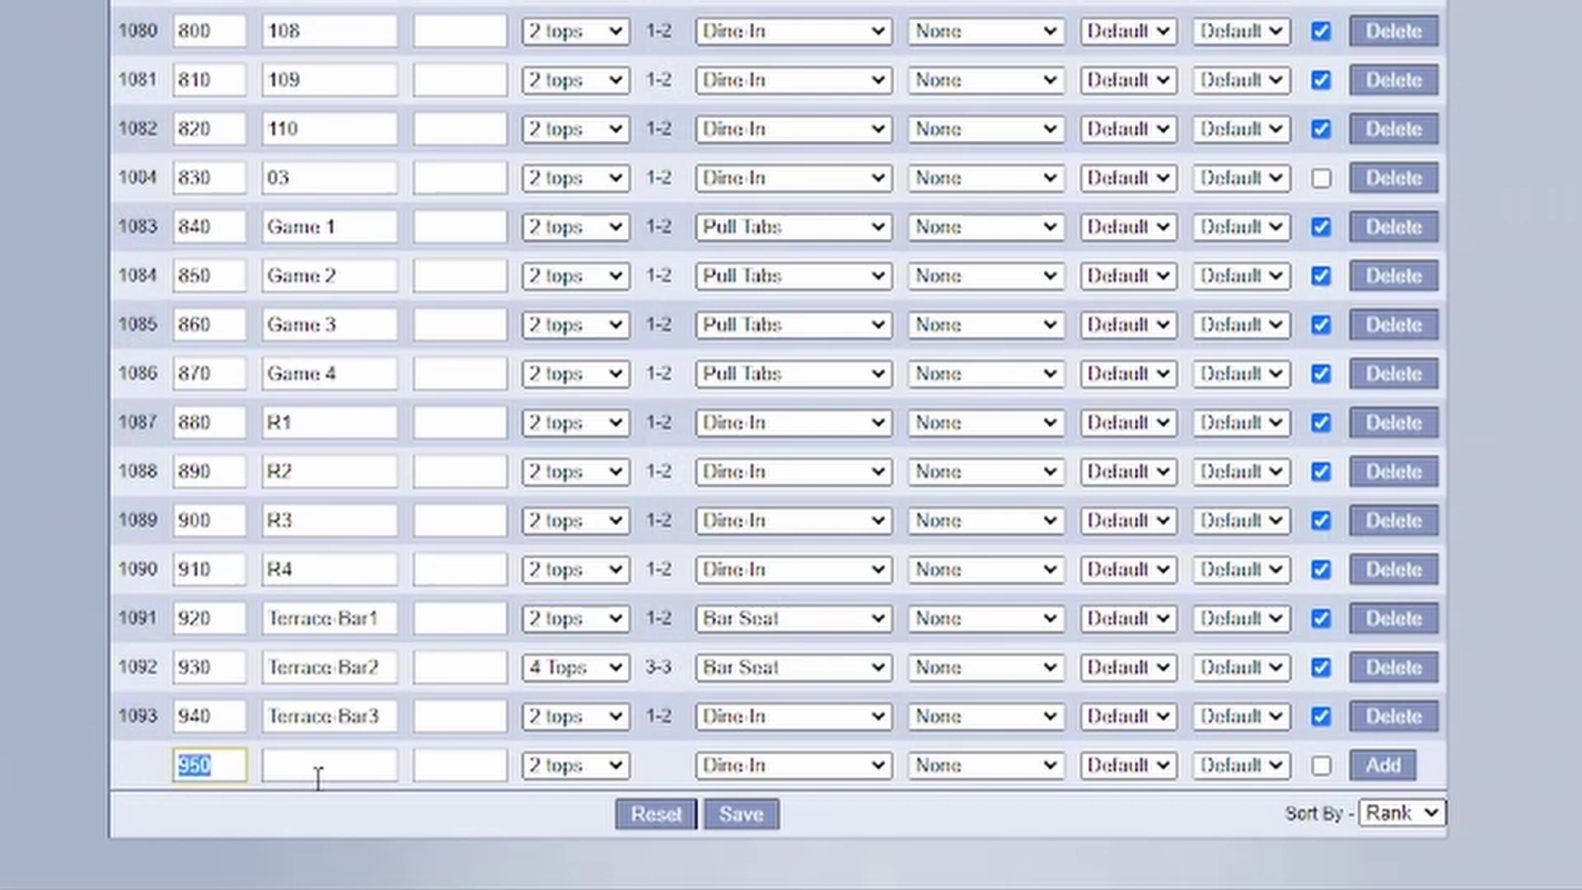
- Check table 20's type, leaving it Dine-In, and return to the list bottom
scroll(522, 766, "up", 20)
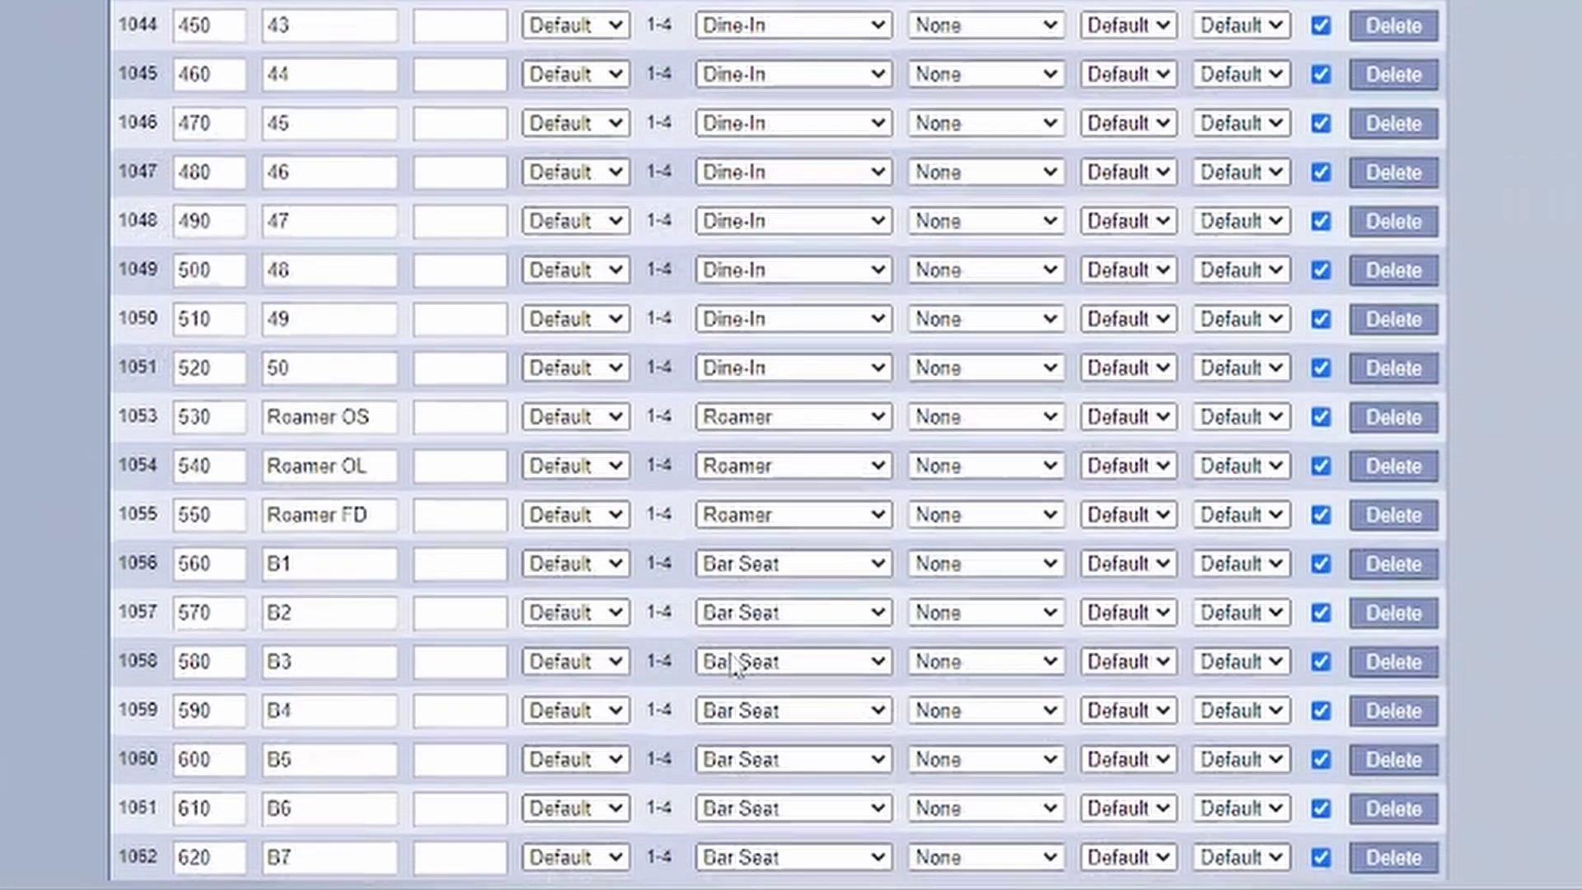
scroll(736, 665, "up", 20)
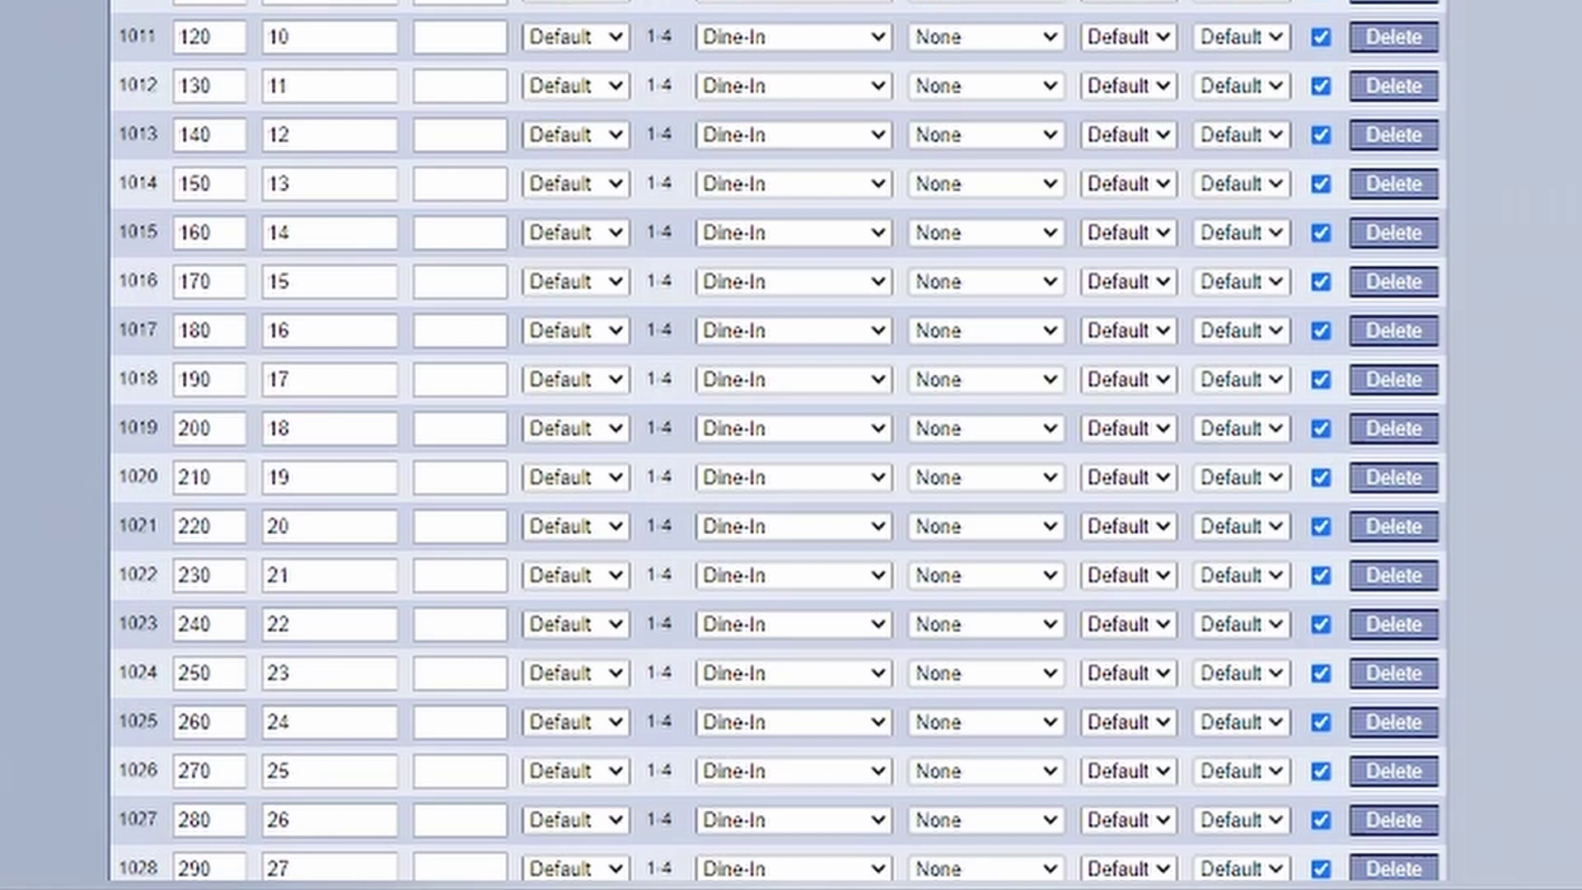
left_click(794, 526)
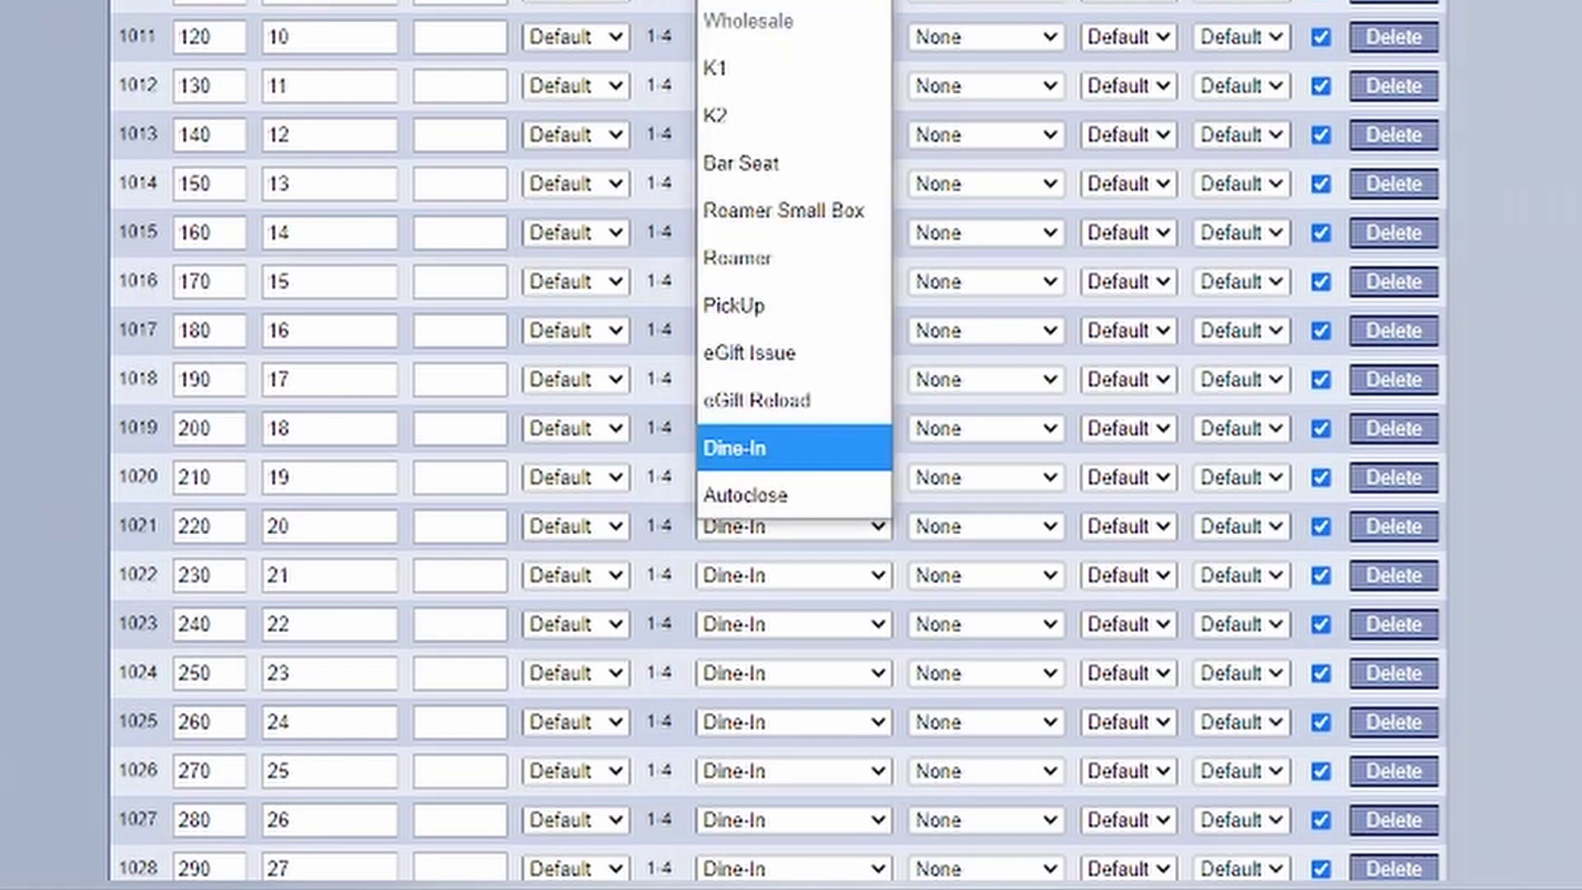
key("Return")
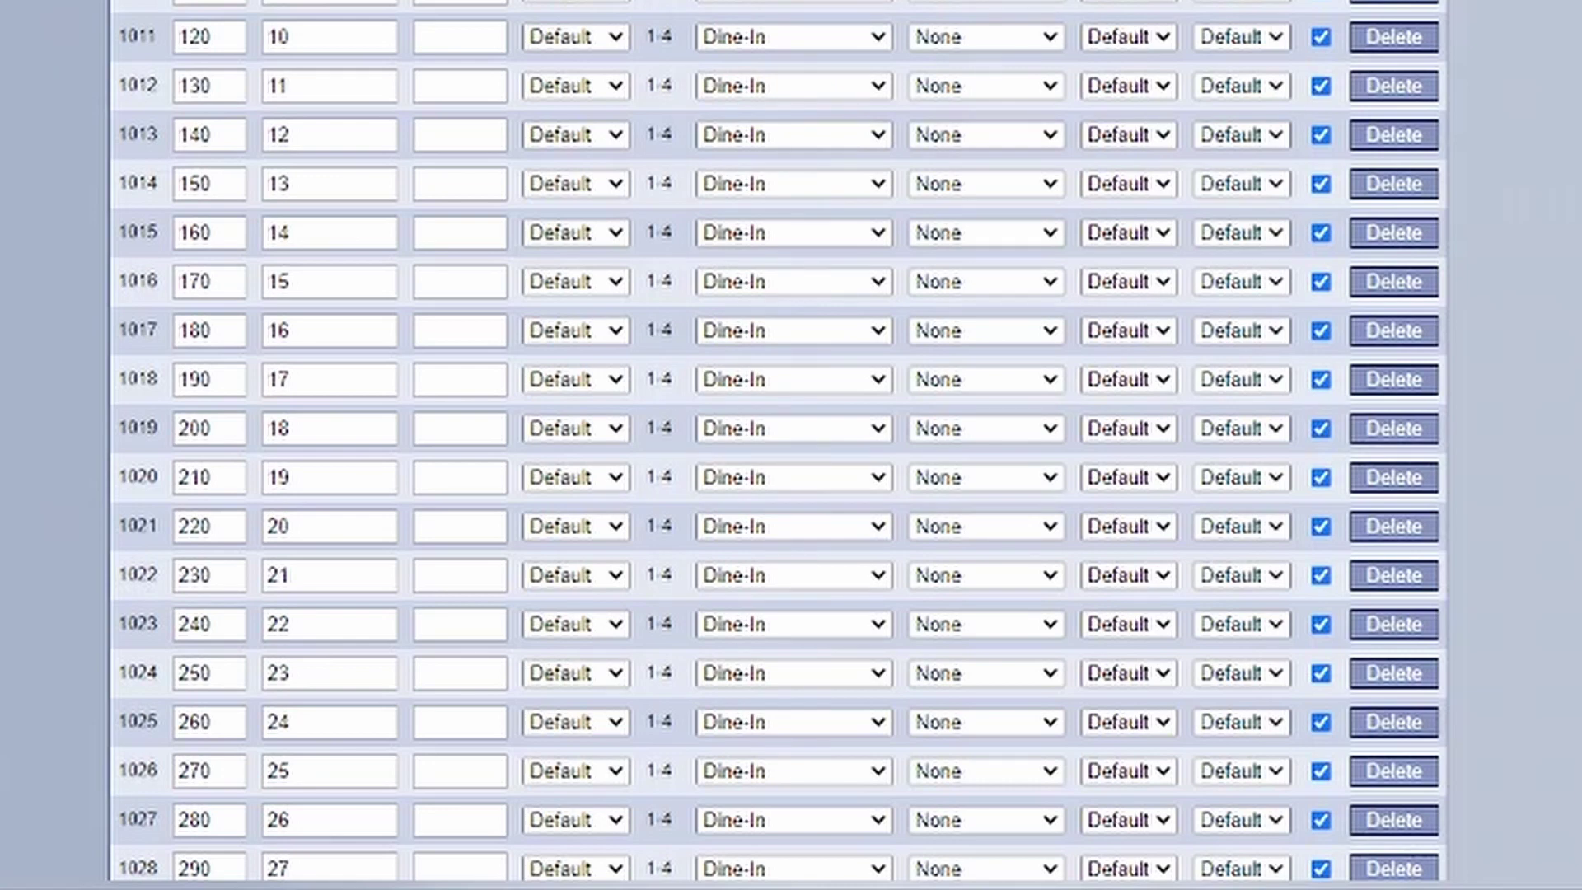
scroll(779, 442, "down", 18)
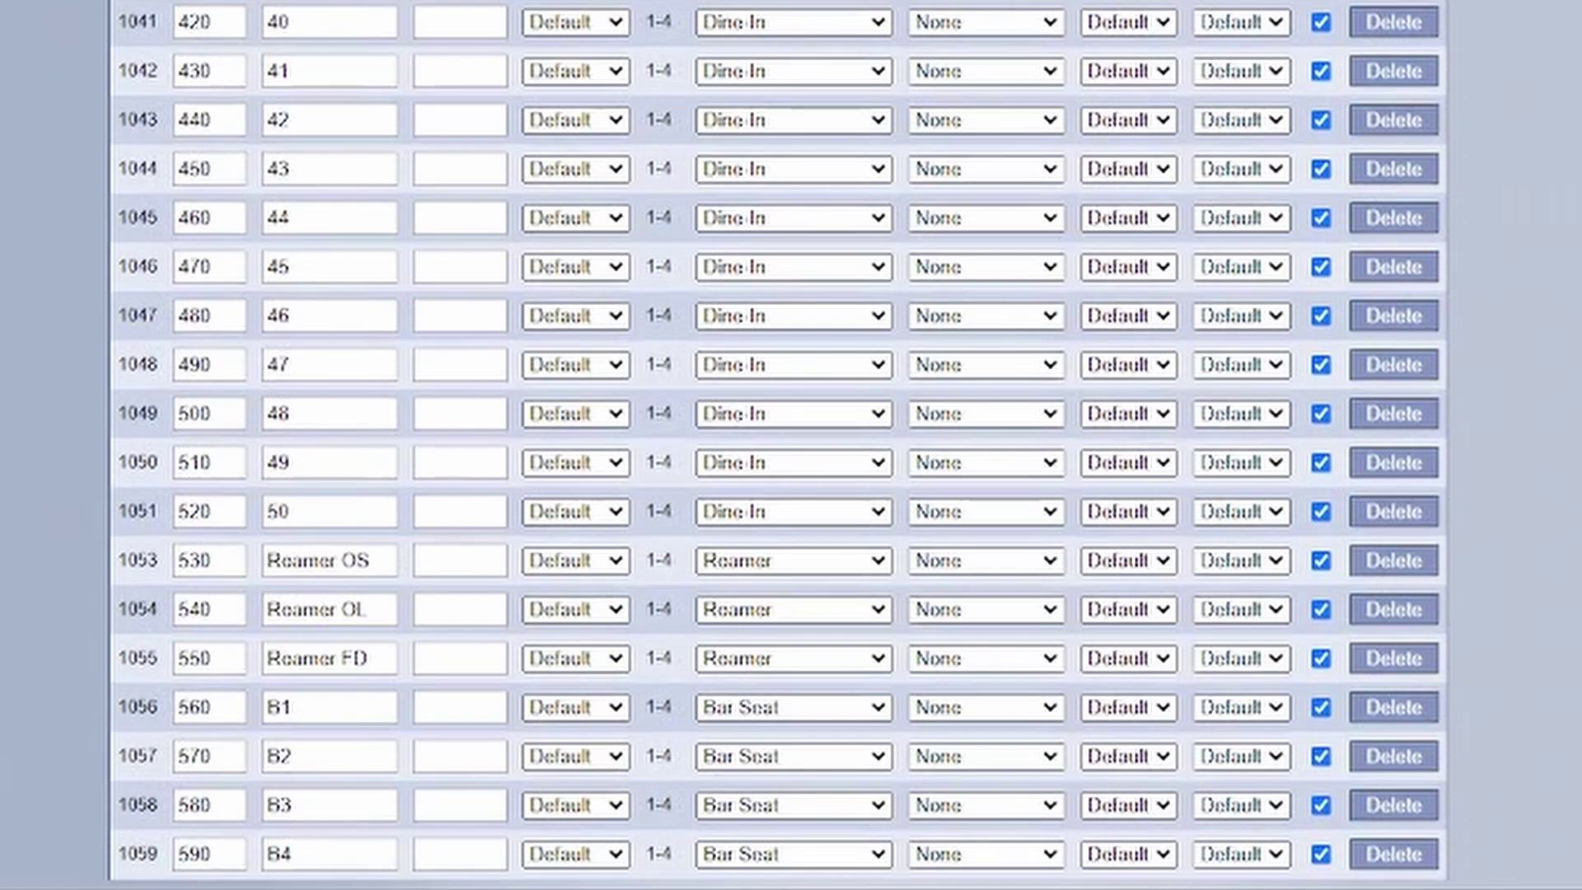
scroll(779, 442, "down", 20)
scroll(779, 443, "down", 3)
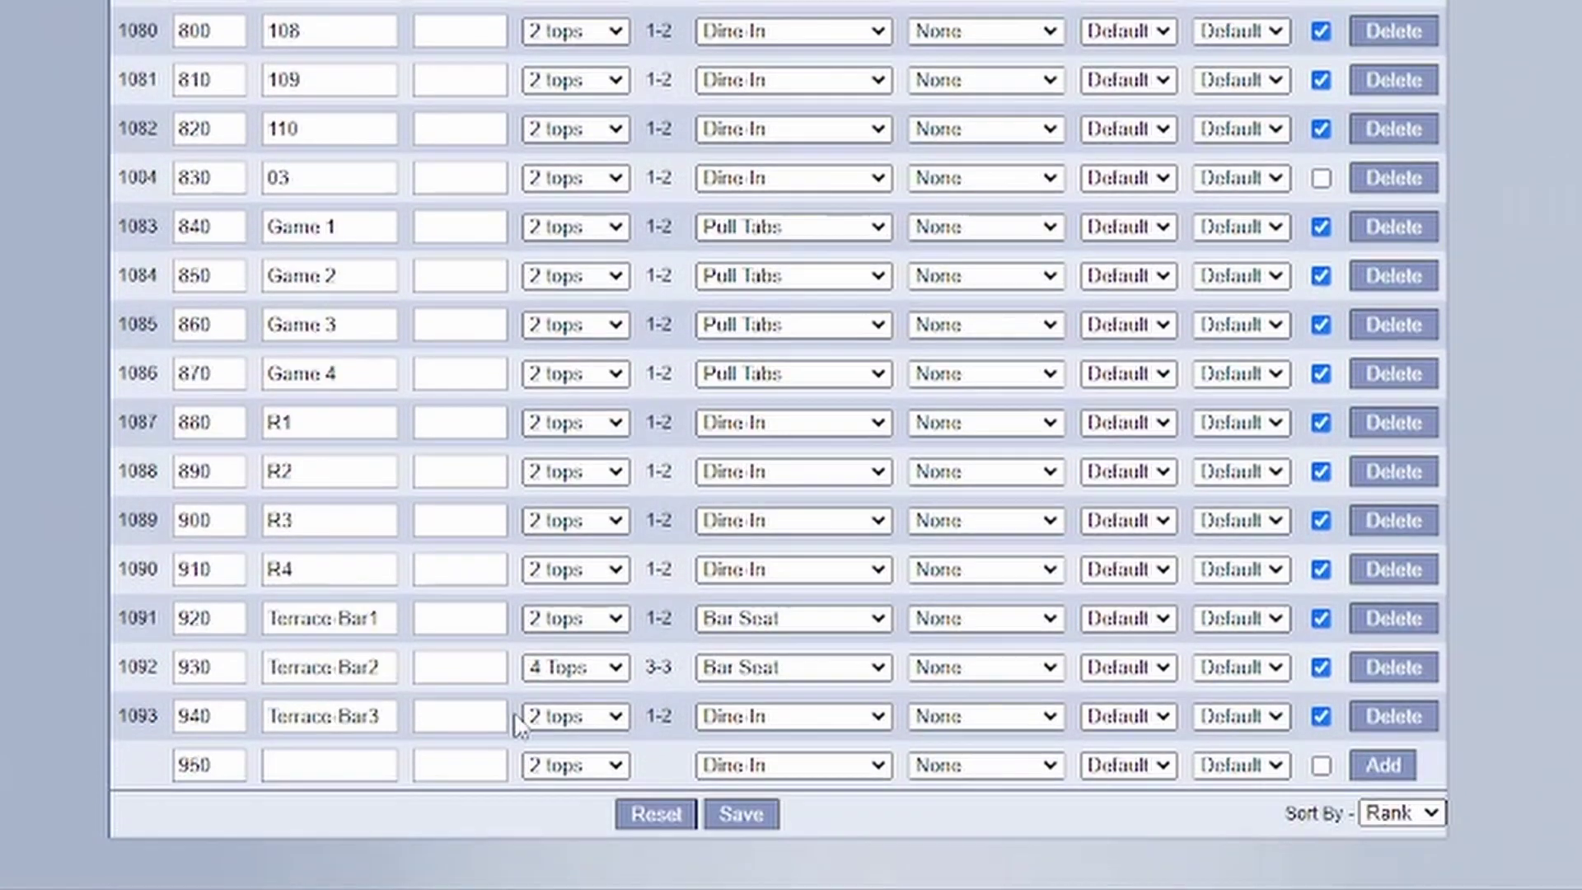
- Add Garden-Table1 as an active 2-top Dine-In table
left_click(352, 767)
type("G")
type("AM")
key("BackSpace")
key("BackSpace")
type("arden Tab")
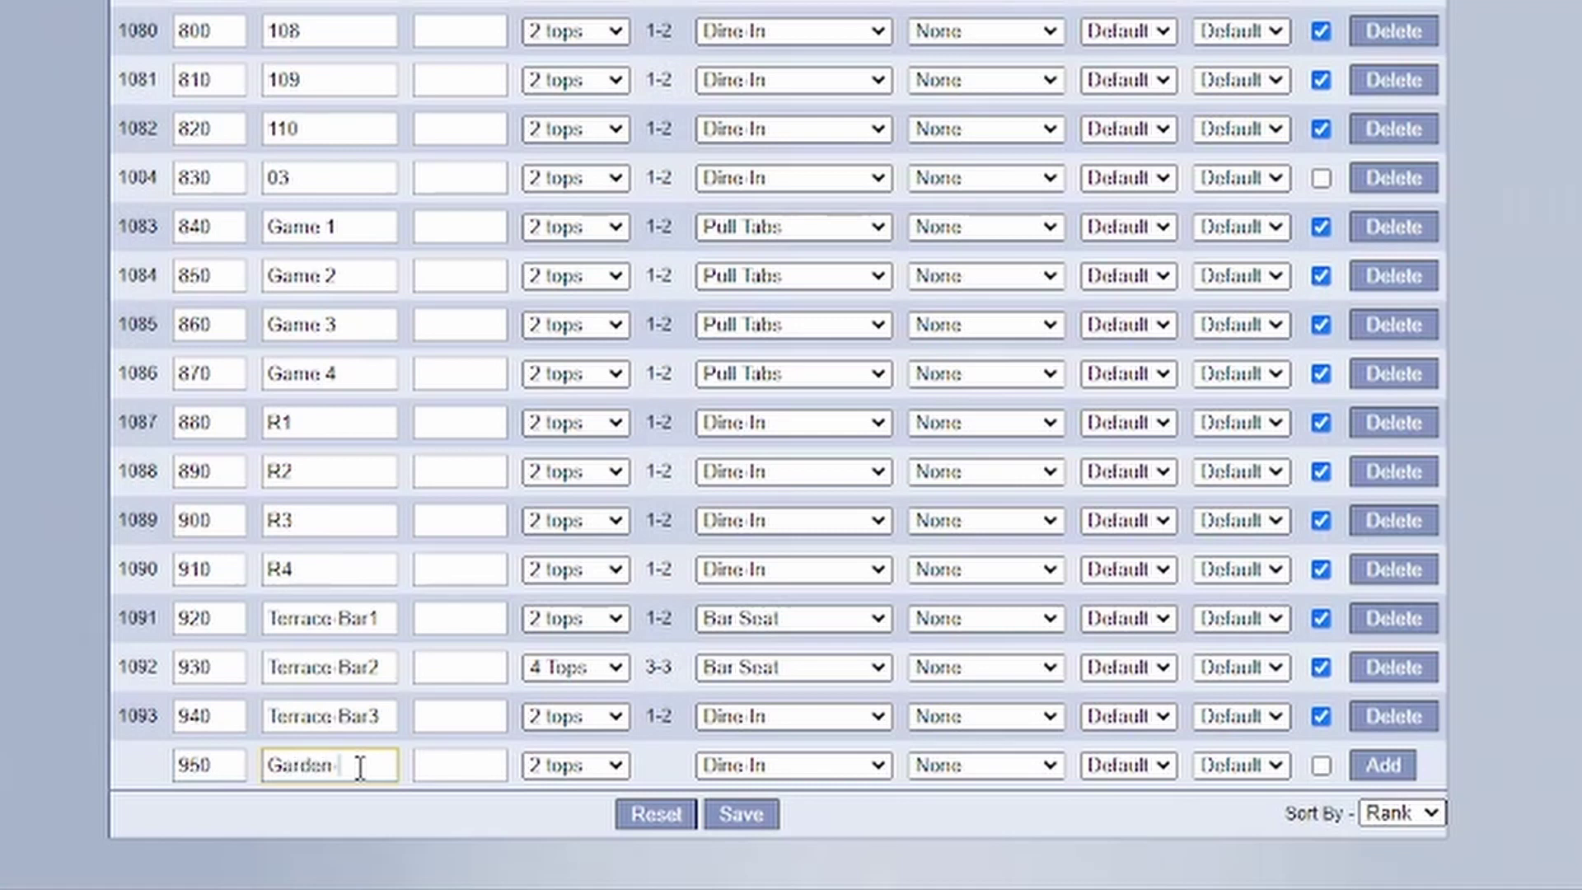
type("le1")
left_click(568, 781)
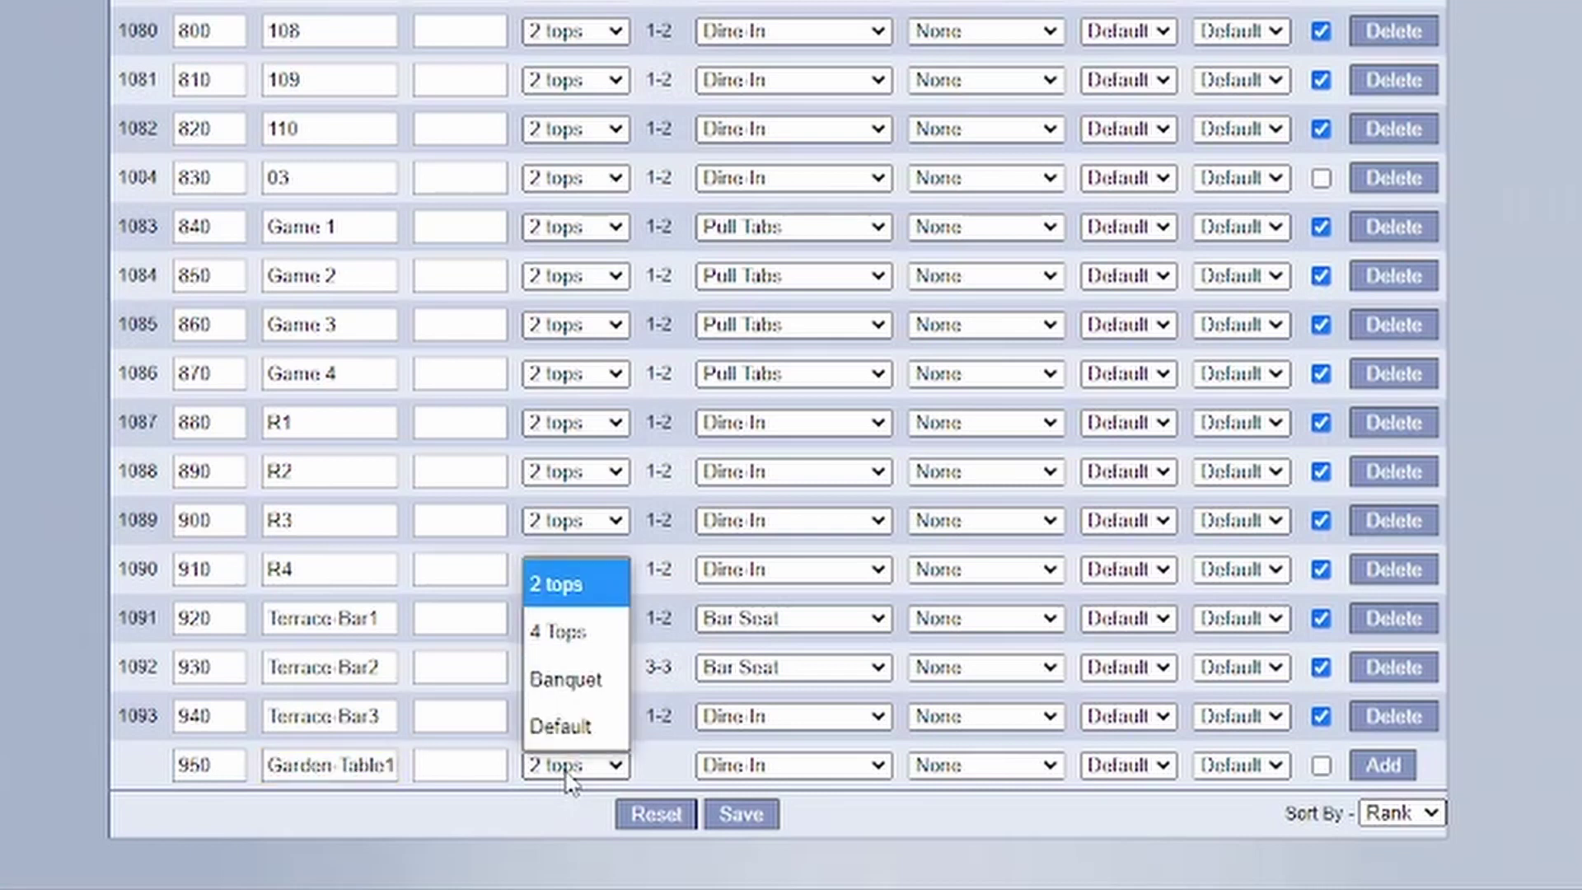
left_click(568, 781)
left_click(806, 768)
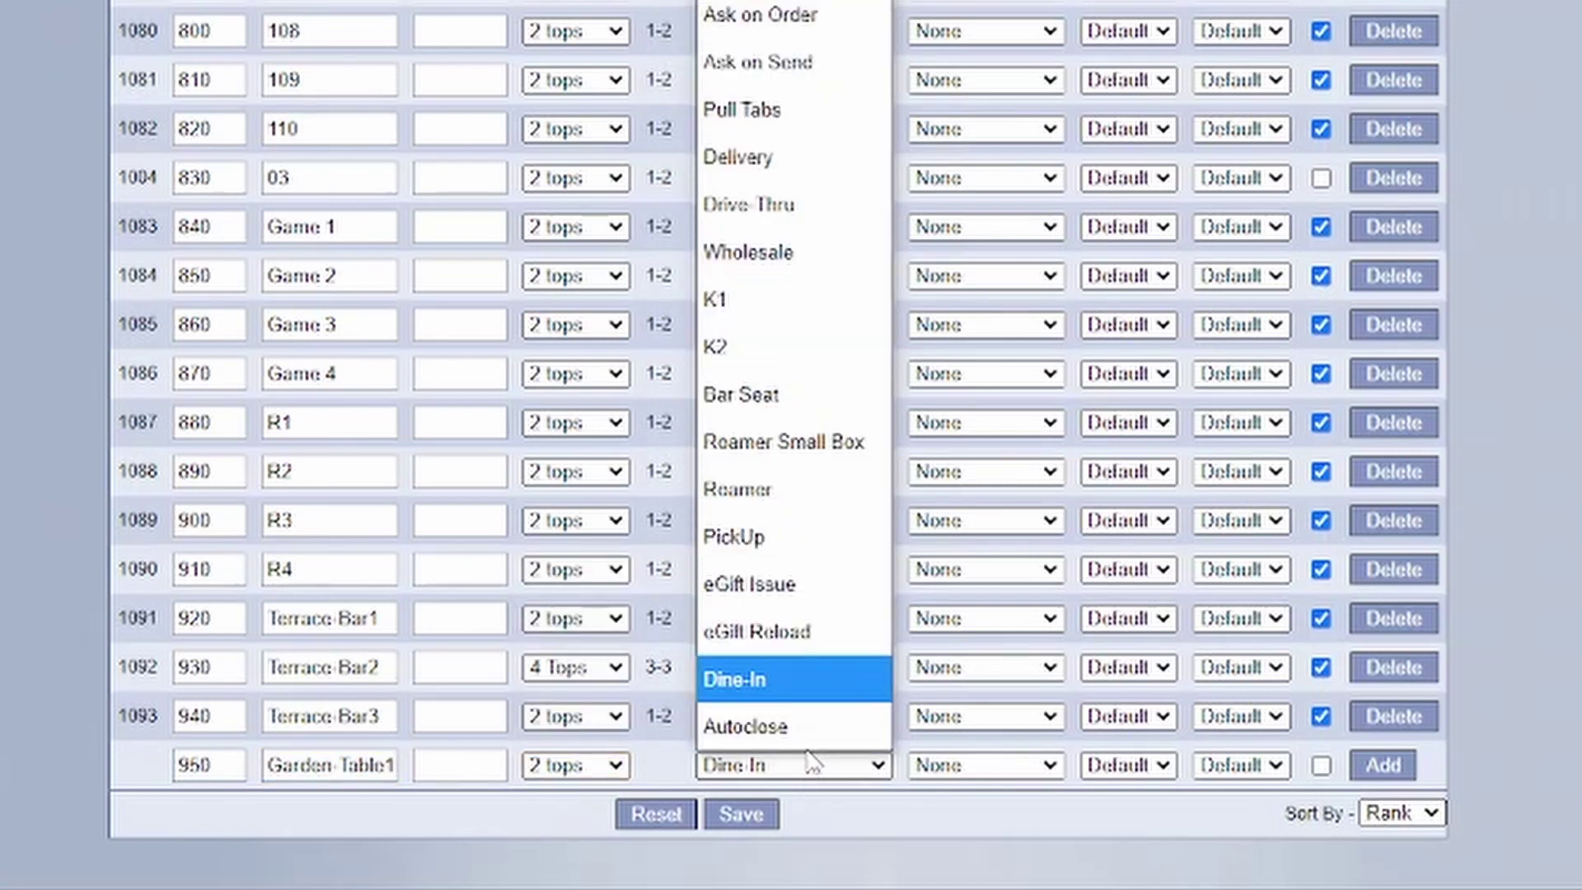
left_click(820, 672)
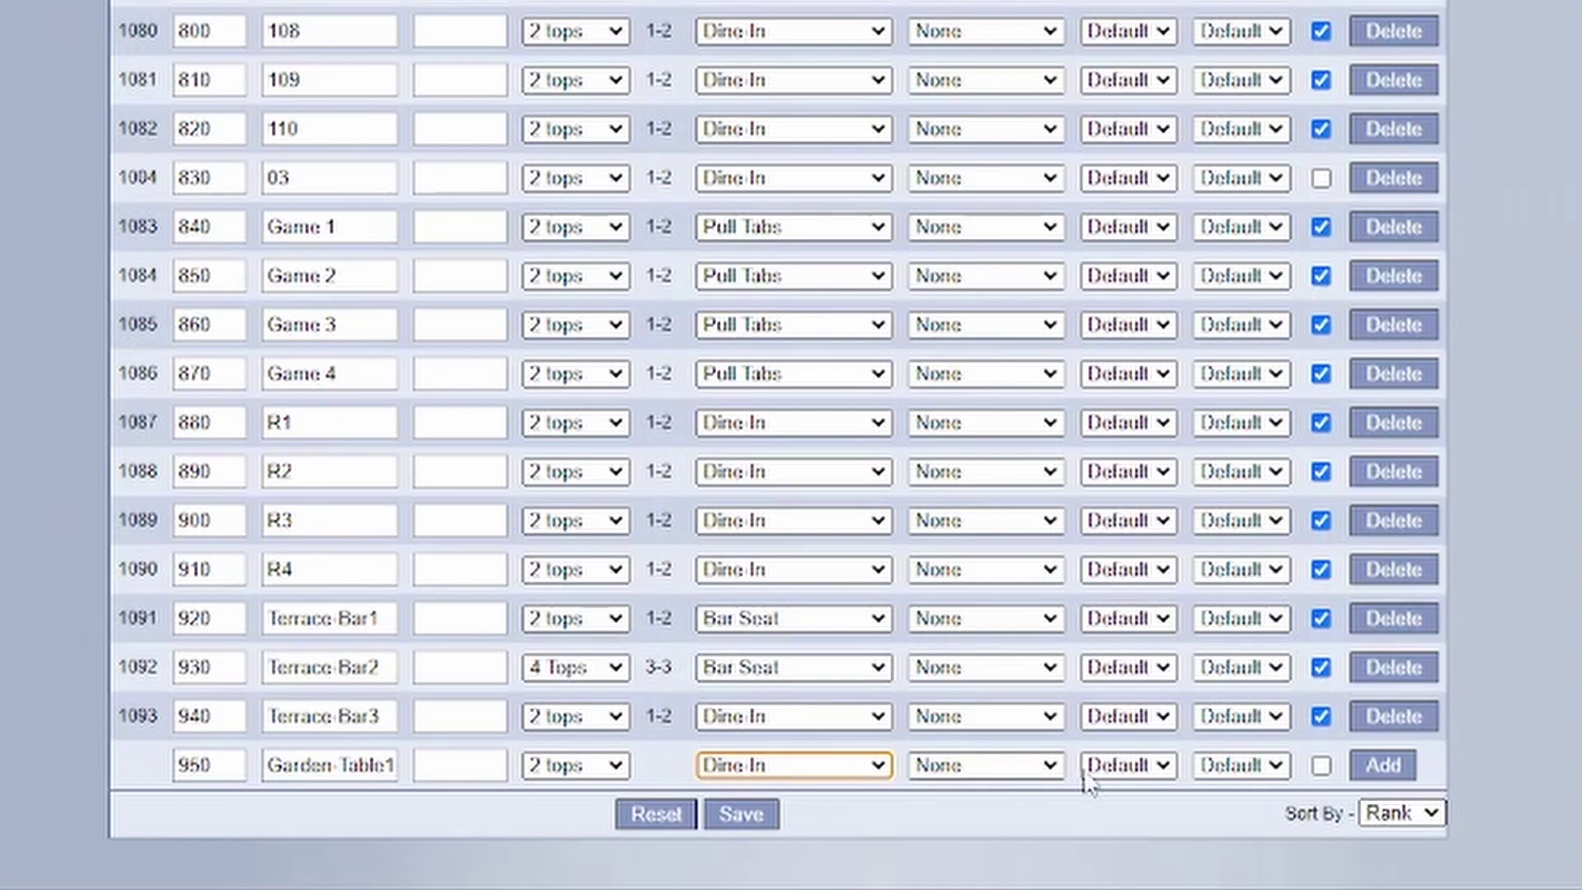
left_click(1321, 765)
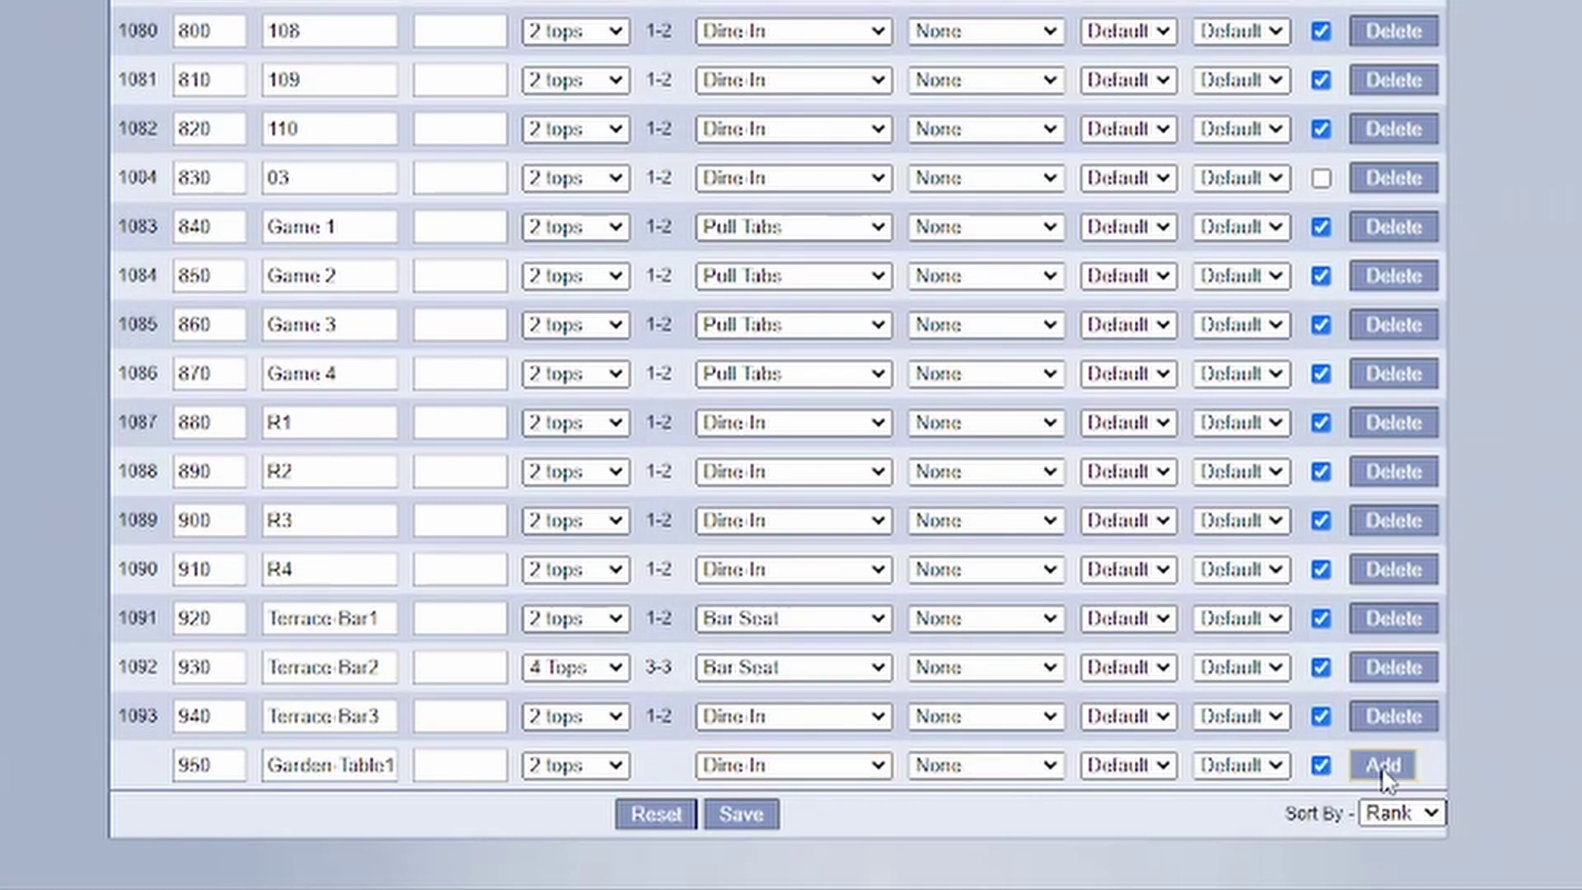
left_click(1384, 766)
- Add Garden-Bar1 as an active Bar Seat table
scroll(1158, 305, "down", 10)
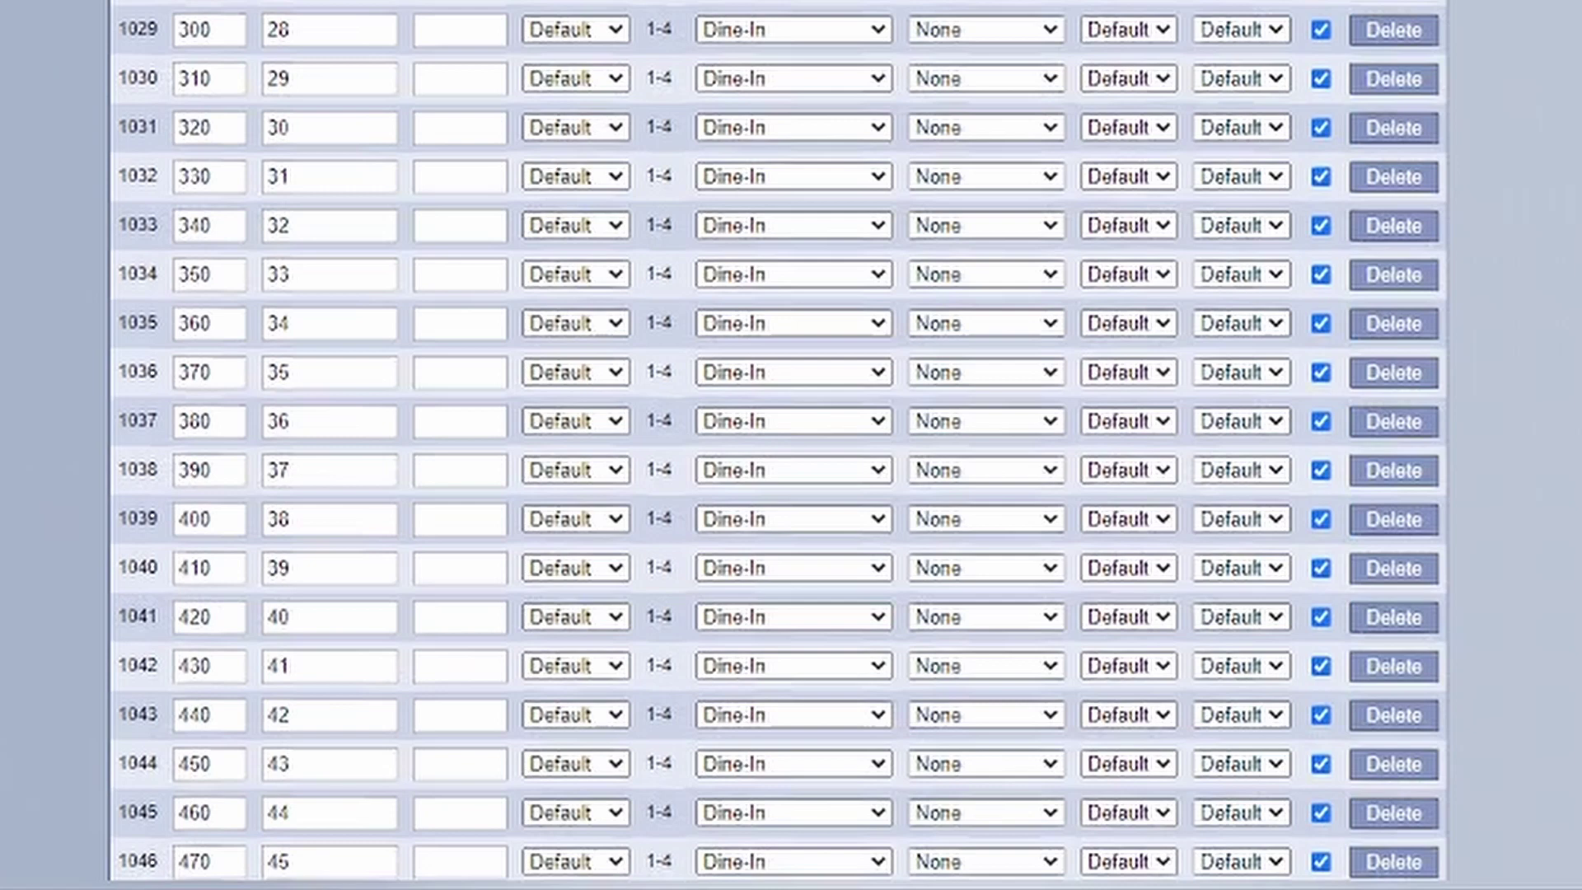
scroll(778, 441, "up", 10)
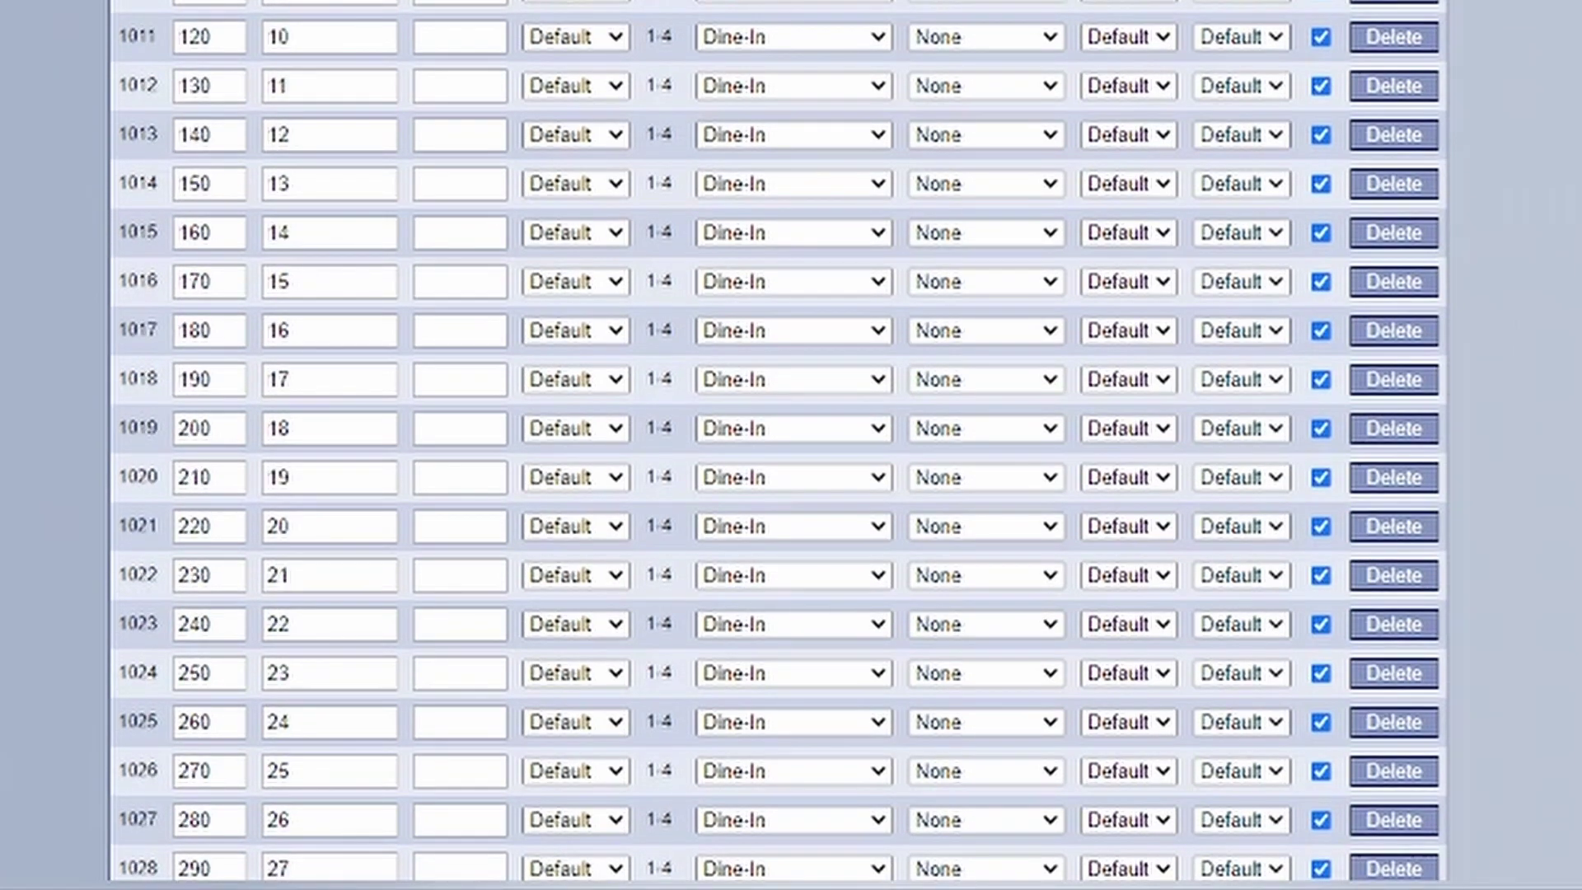
scroll(778, 441, "down", 20)
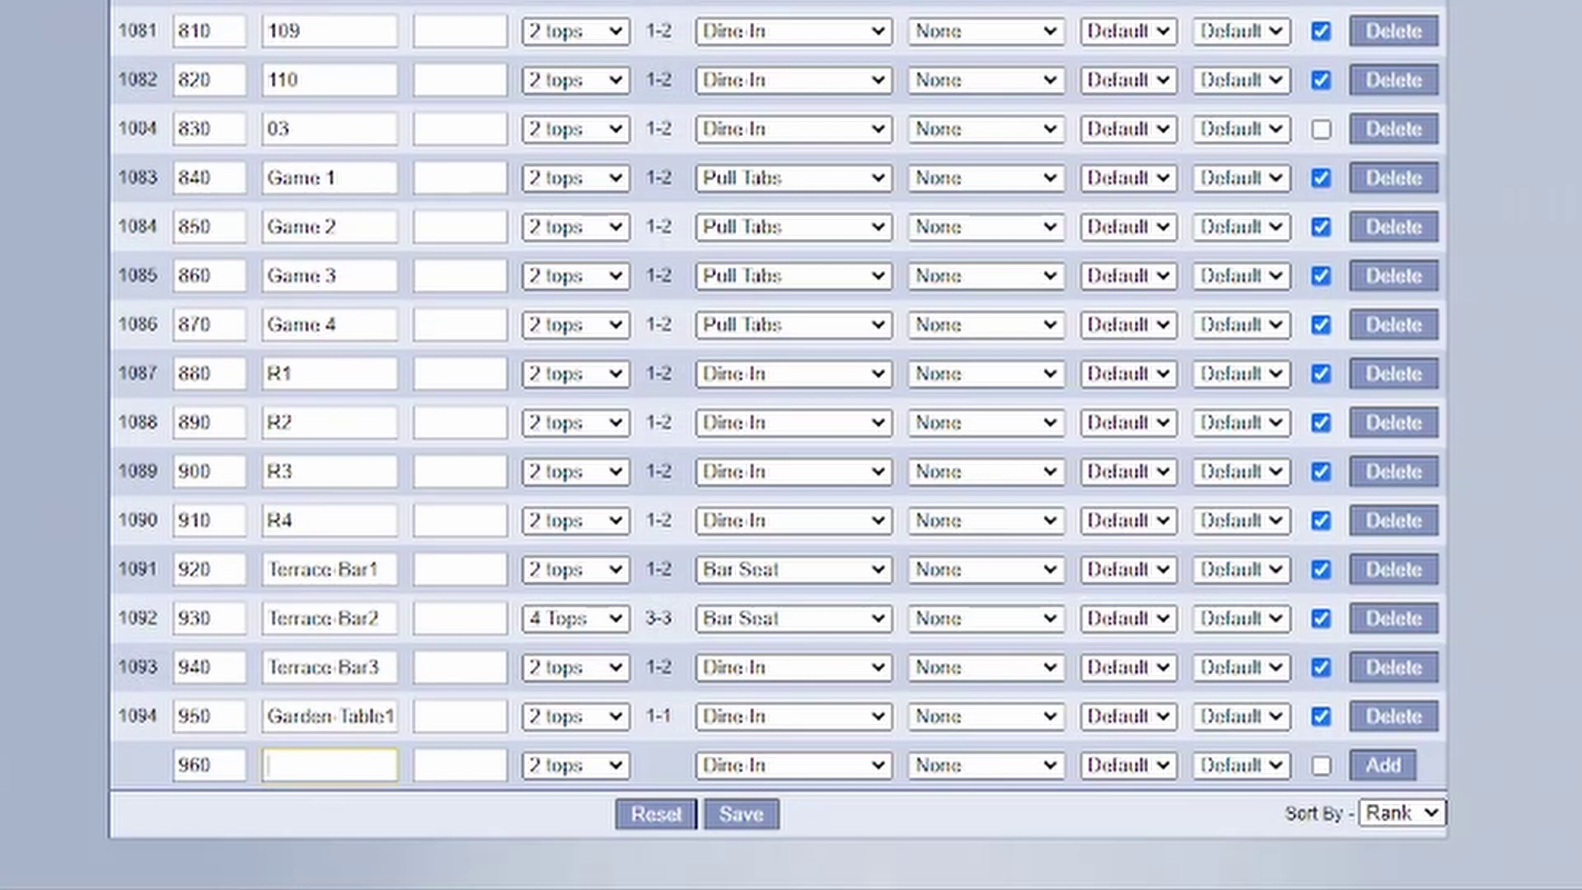
type("Garden-Bar")
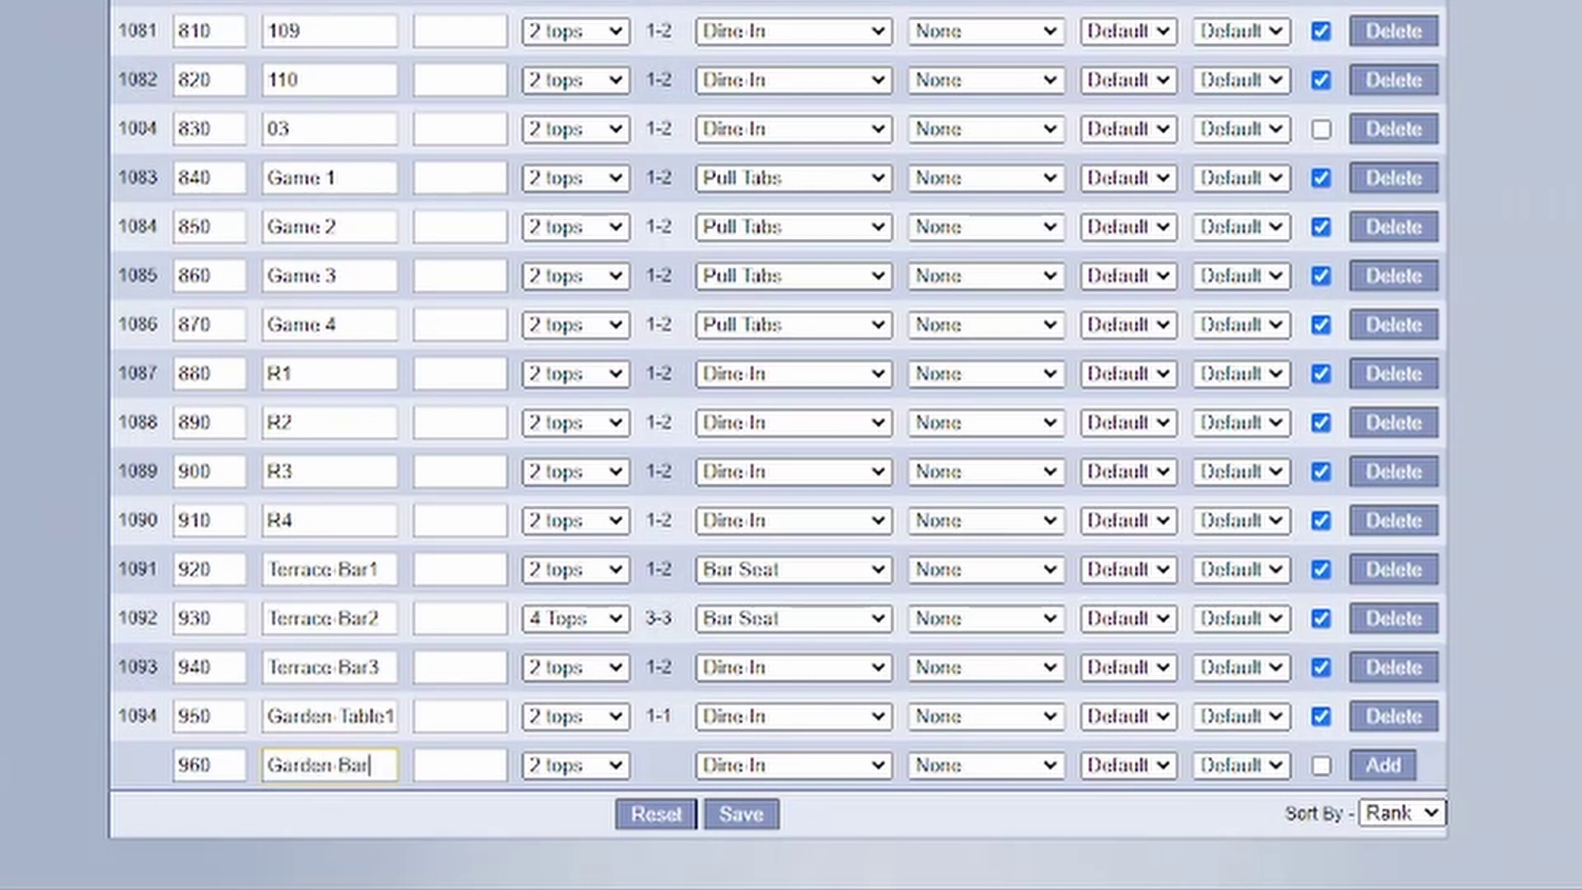
type("1")
left_click(793, 765)
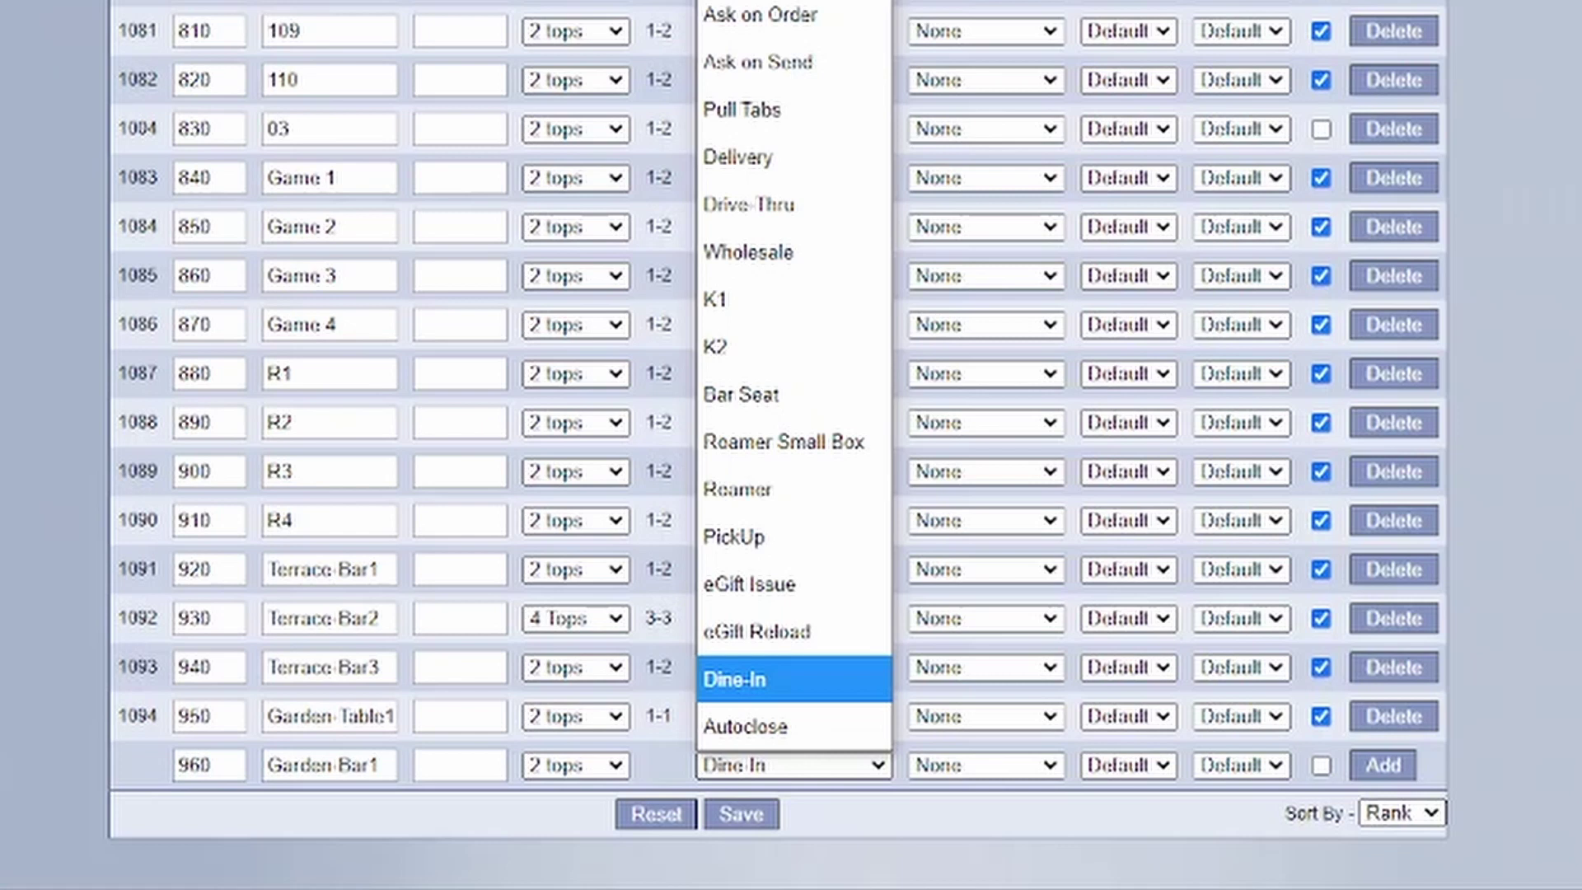
key("b")
key("Return")
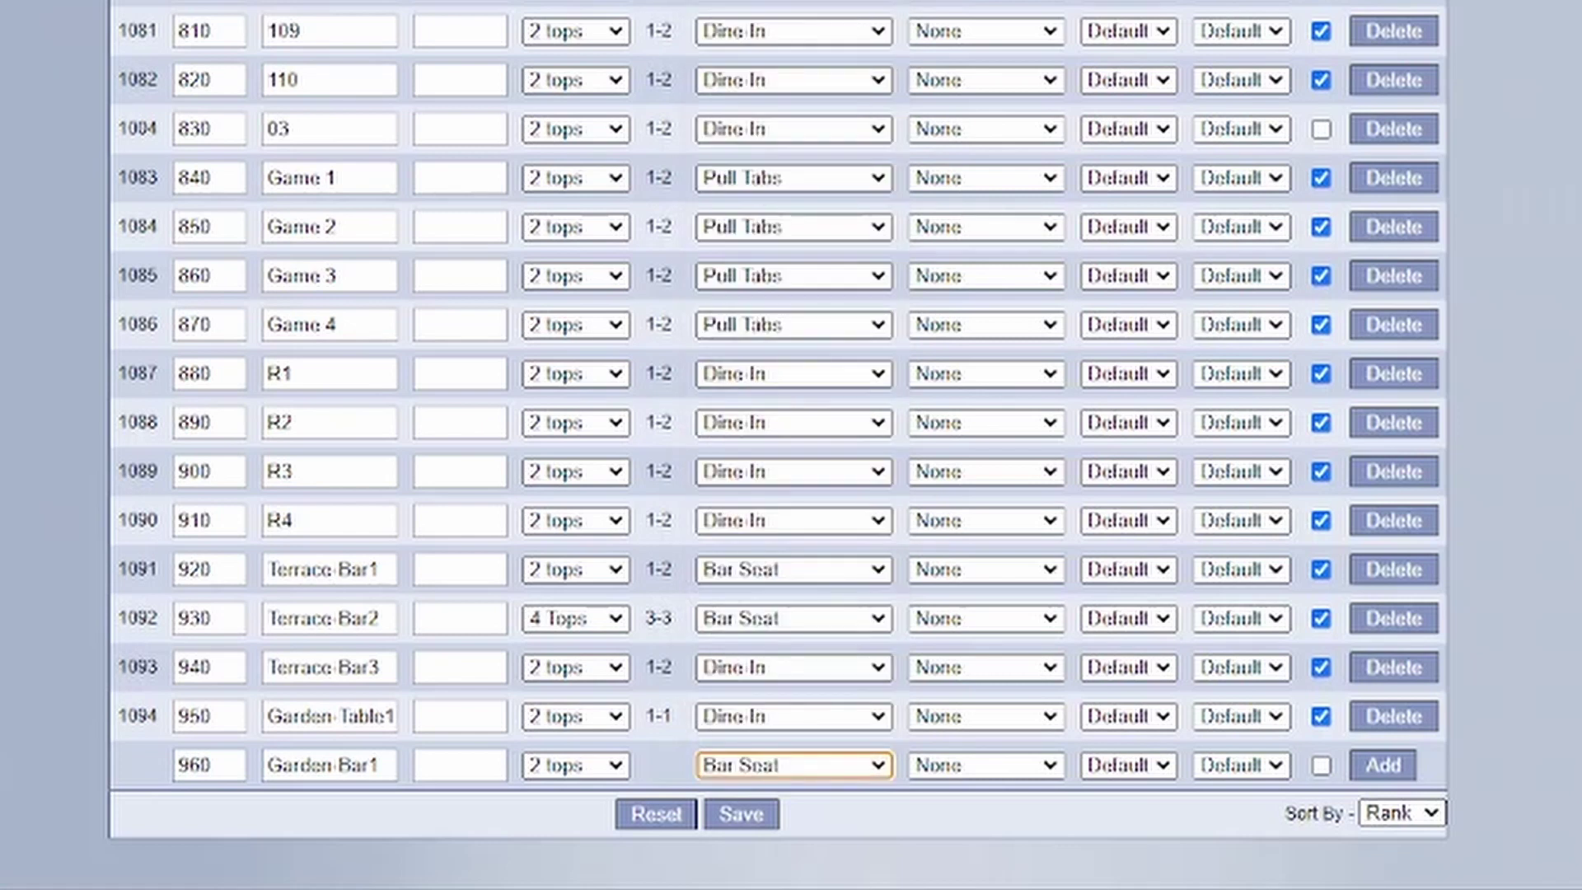
left_click(1321, 765)
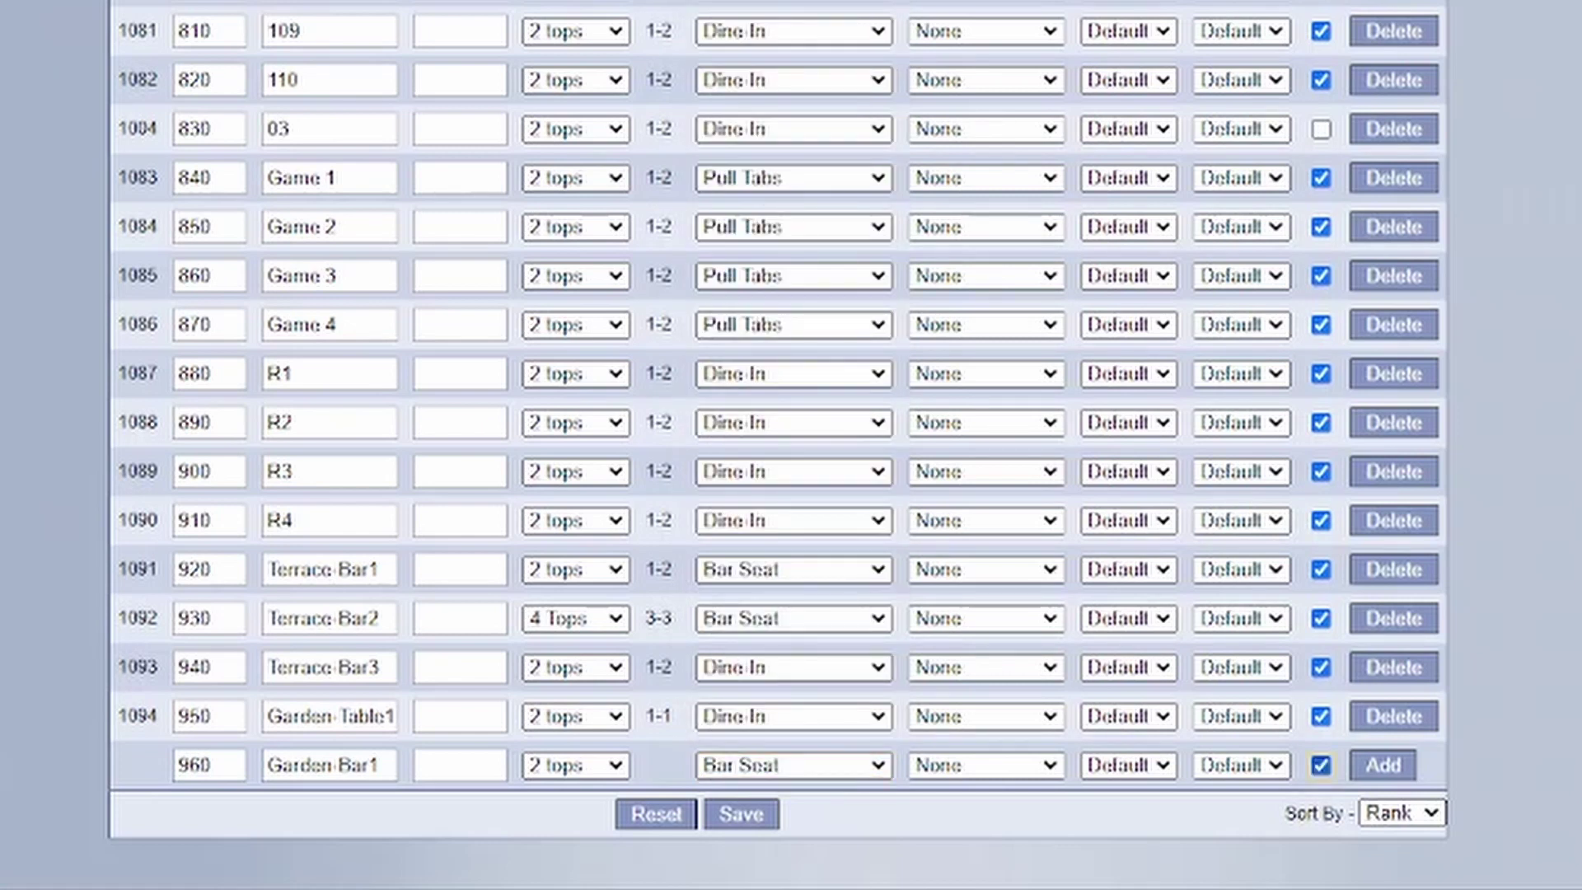
left_click(1321, 765)
key("Tab")
key("Return")
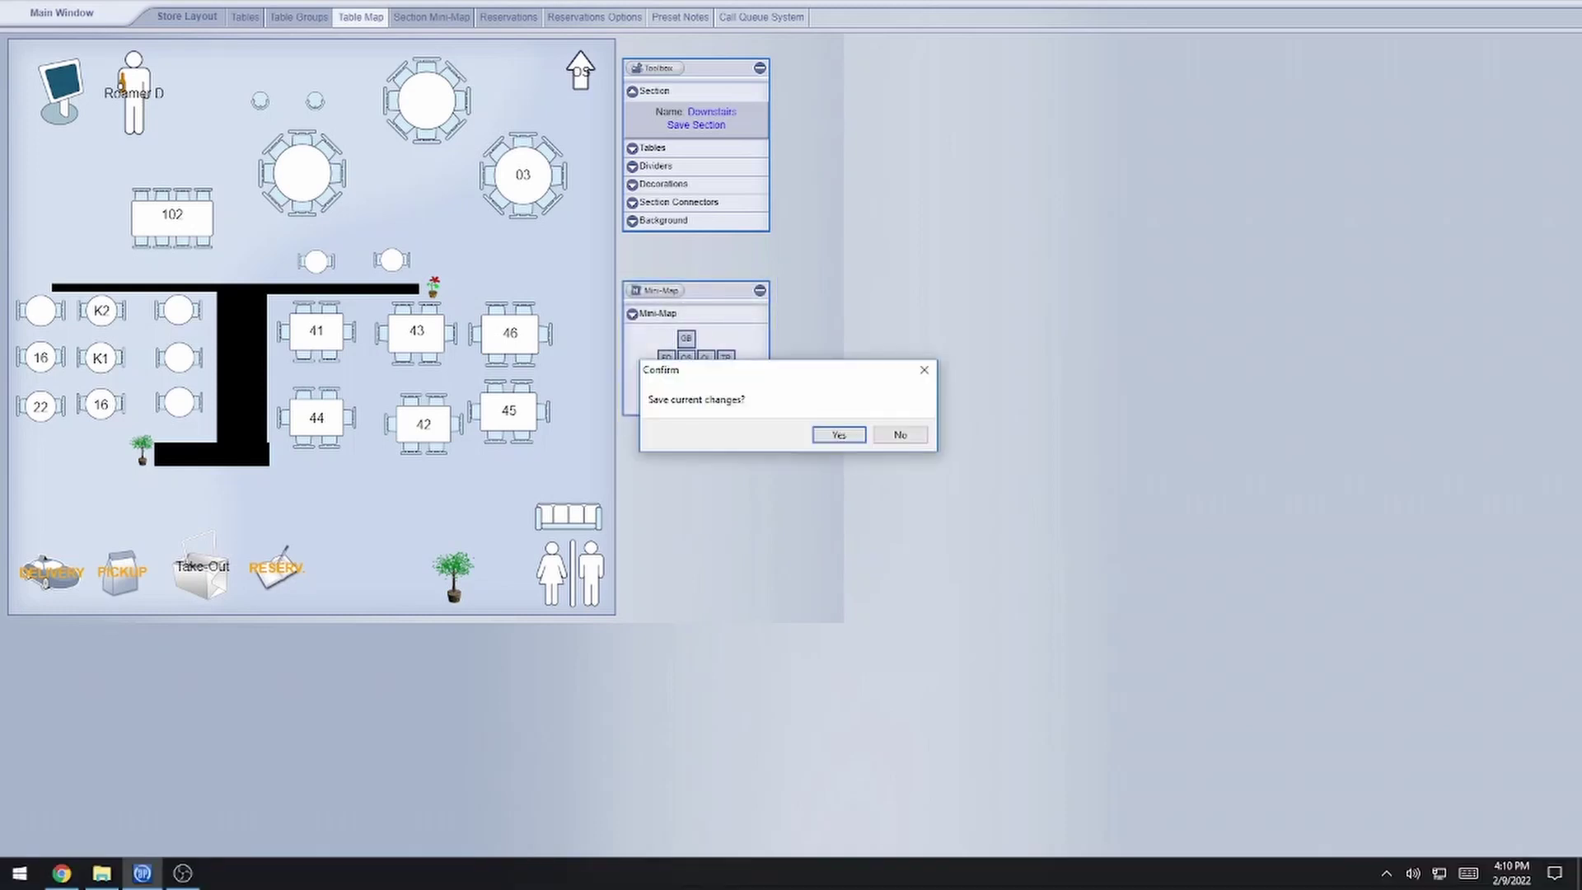
- Save pending changes and show the empty Garden Bar map
key("Return")
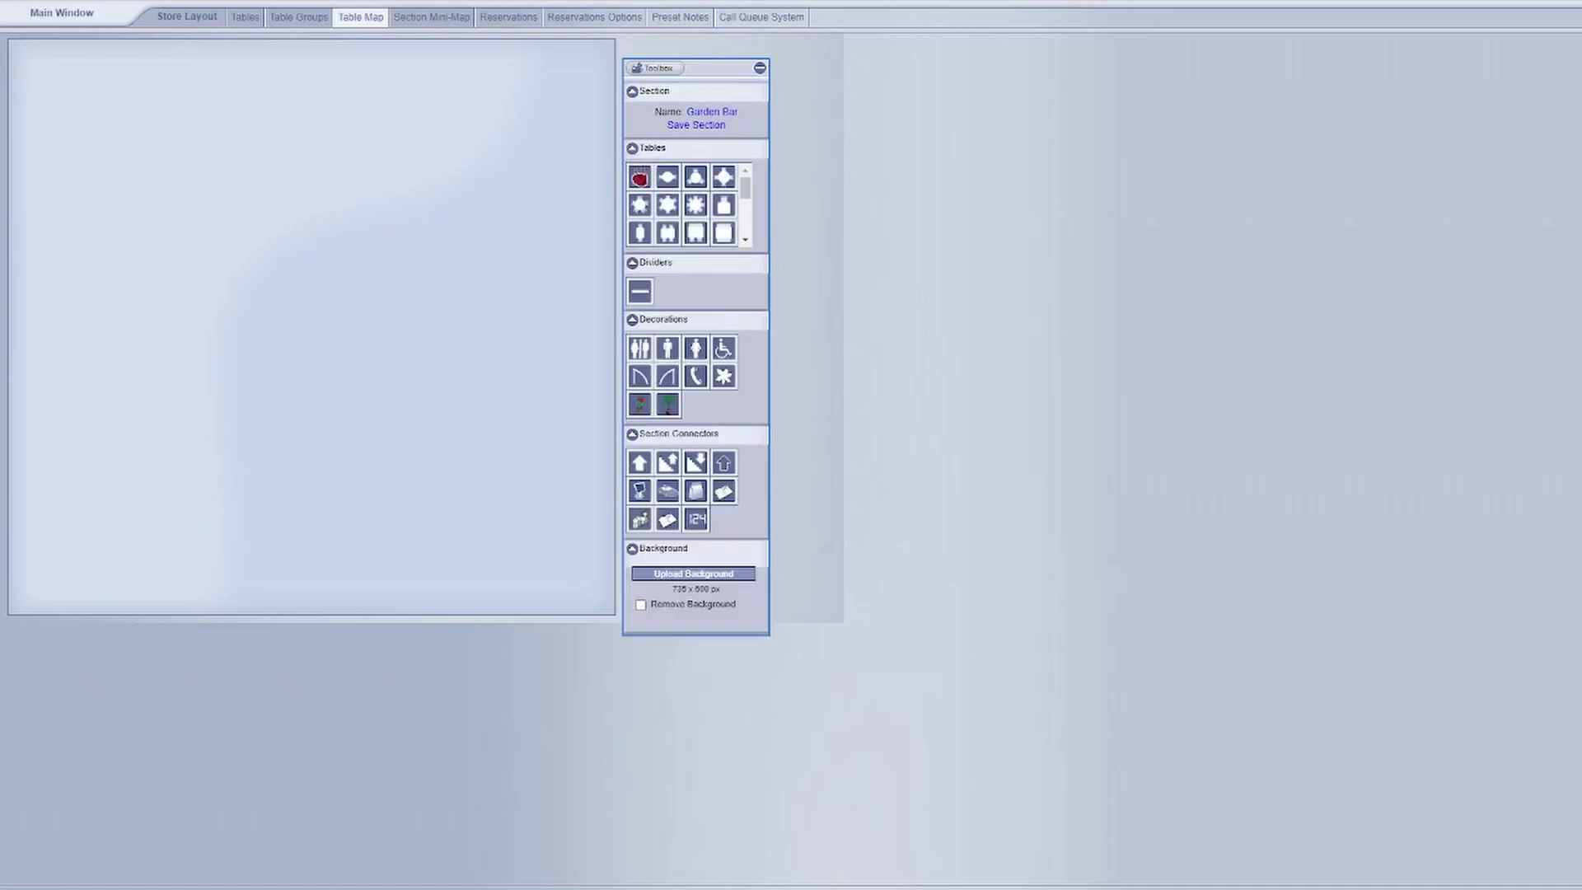
- Place an L-shaped bar, resize it to 150, and move it toward the right edge
scroll(684, 205, "down", 3)
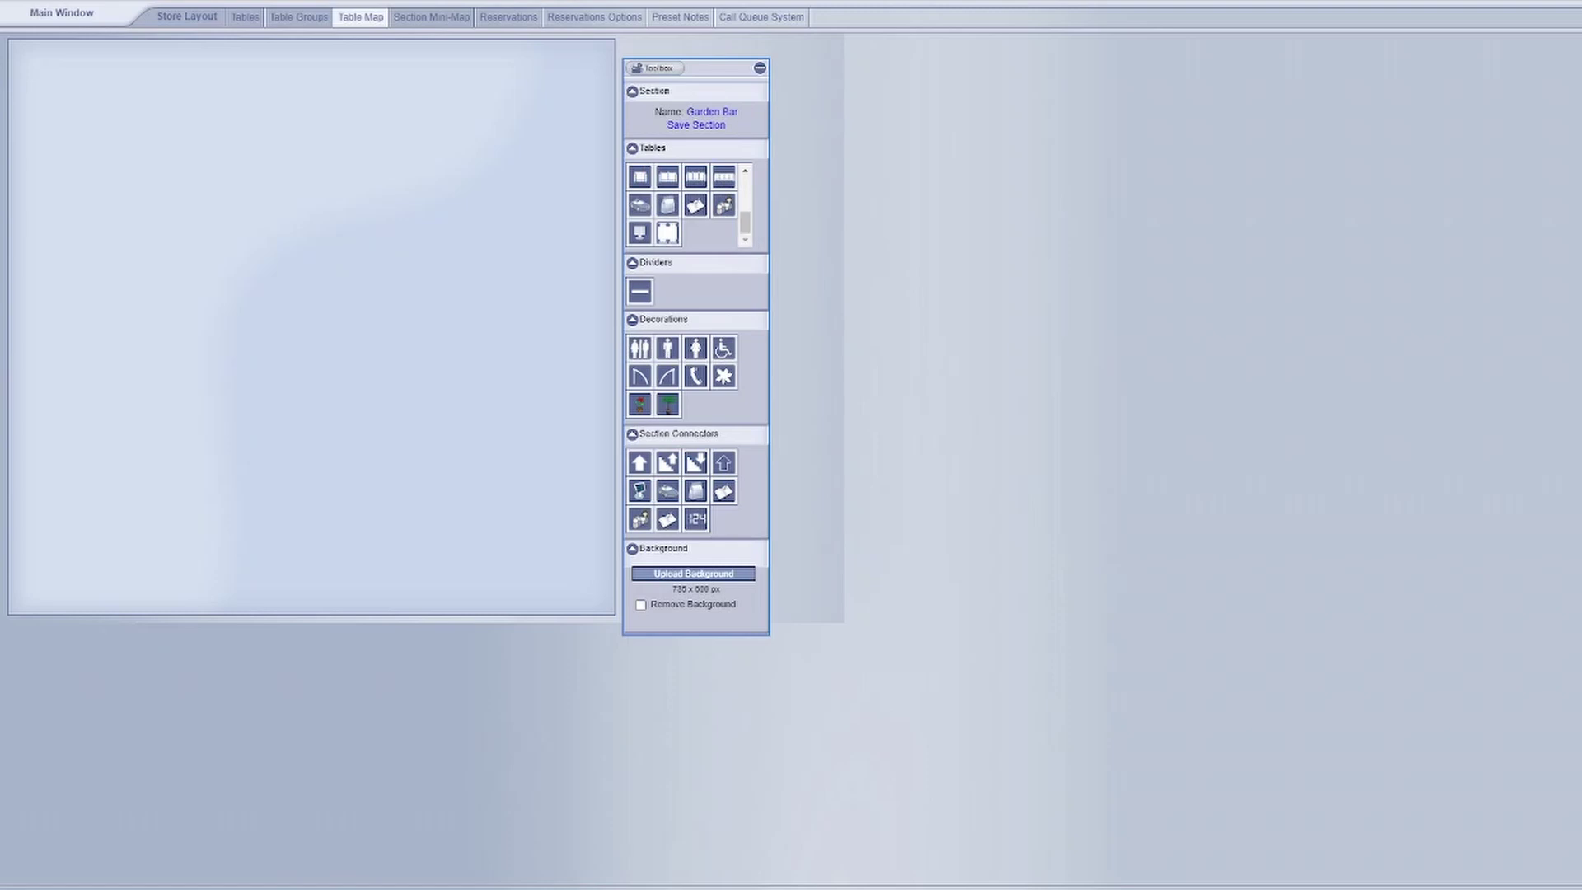
scroll(684, 205, "up", 4)
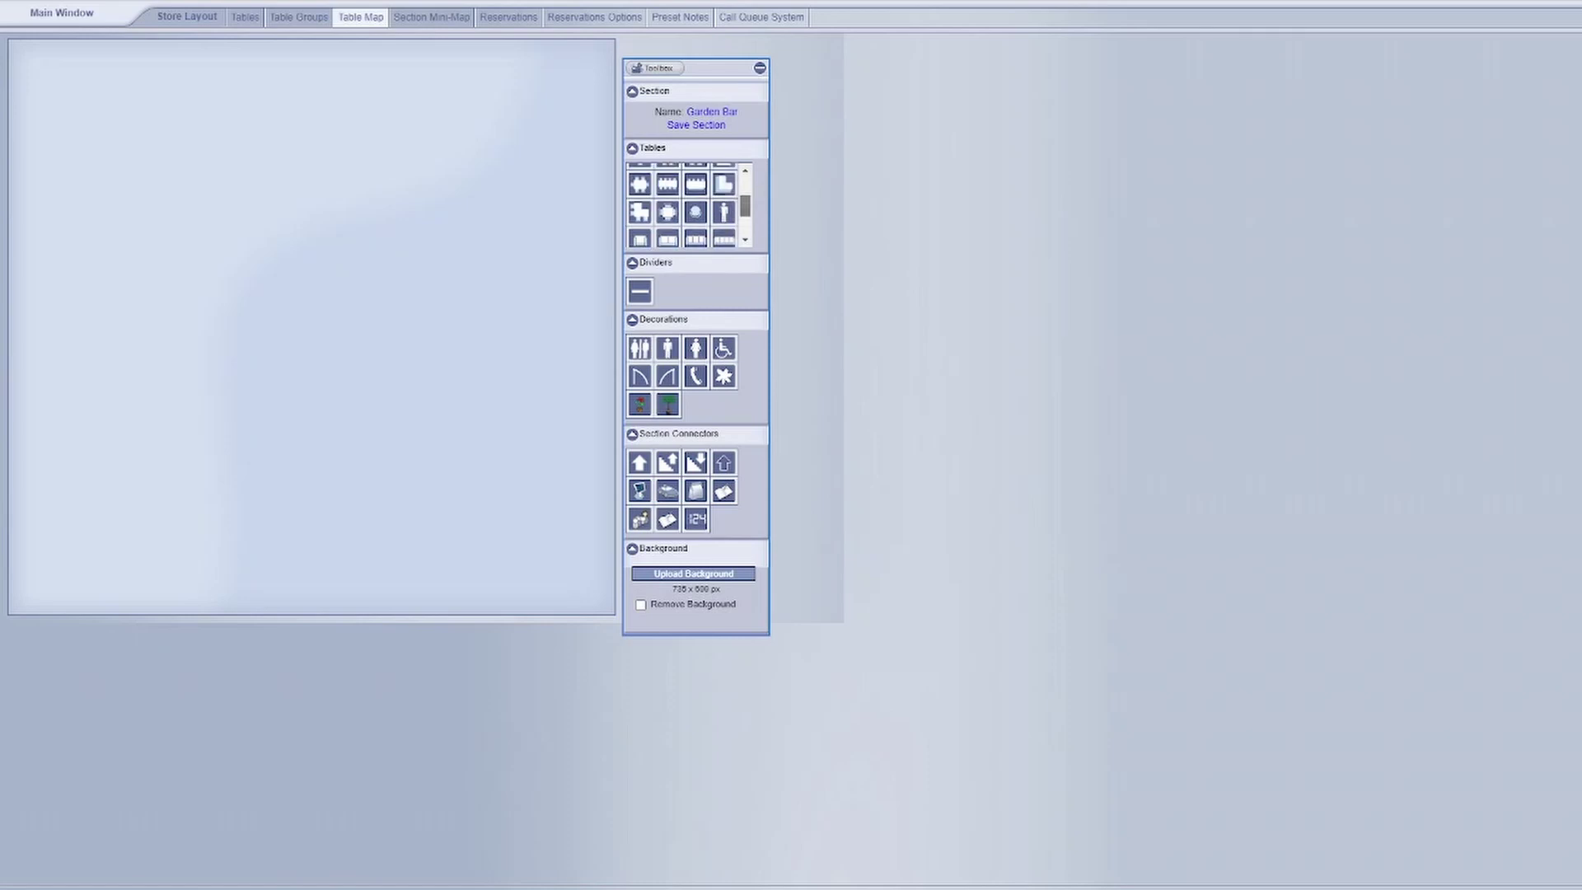
left_click_drag(724, 184, 277, 265)
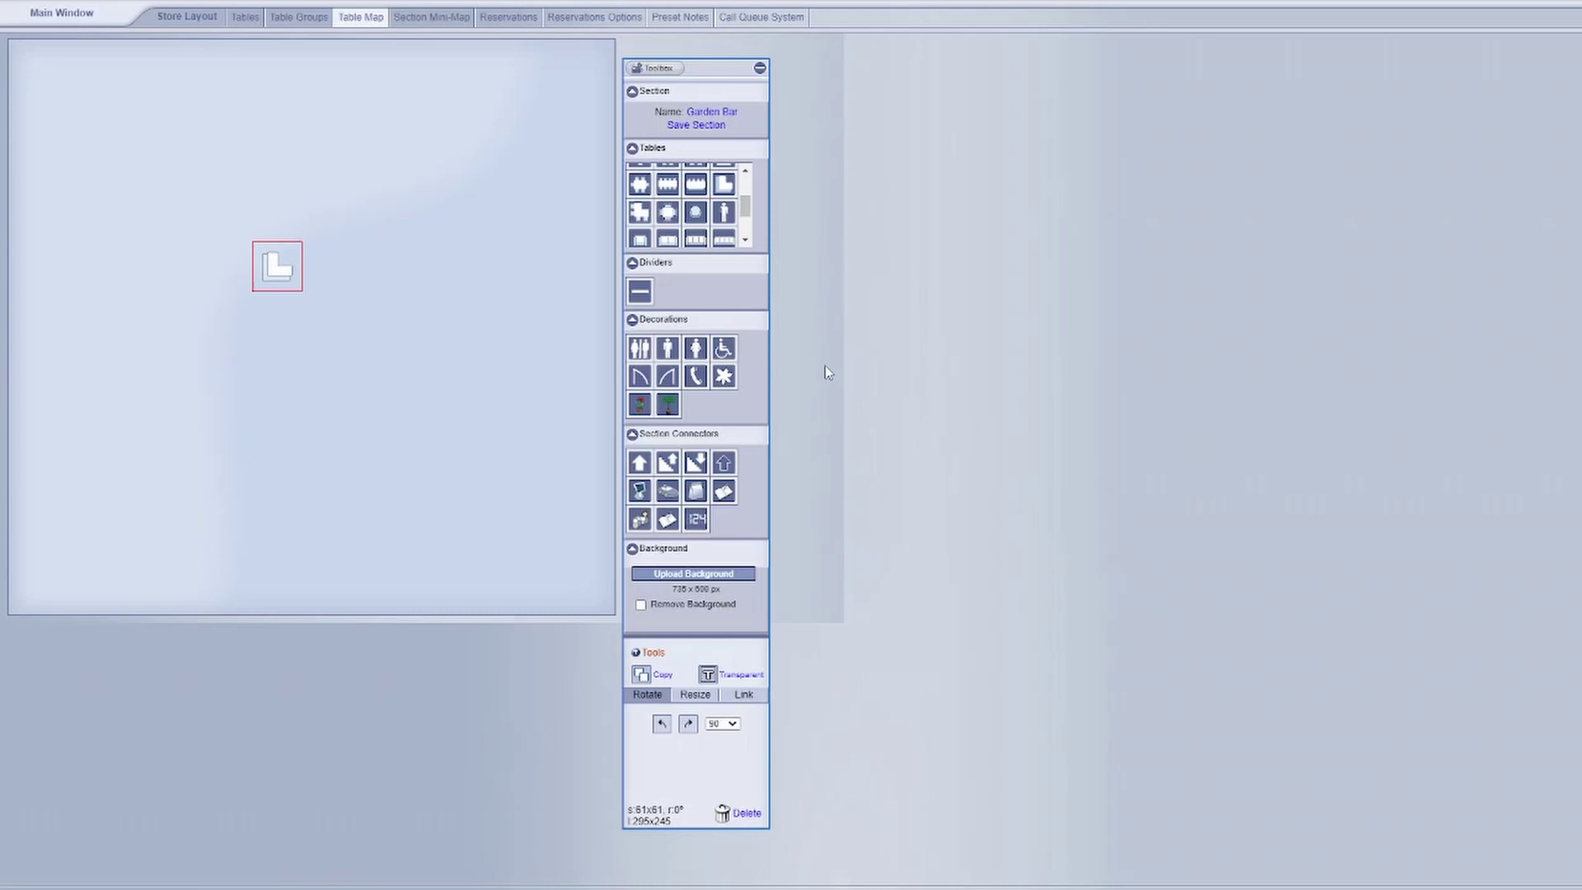
left_click_drag(267, 265, 333, 301)
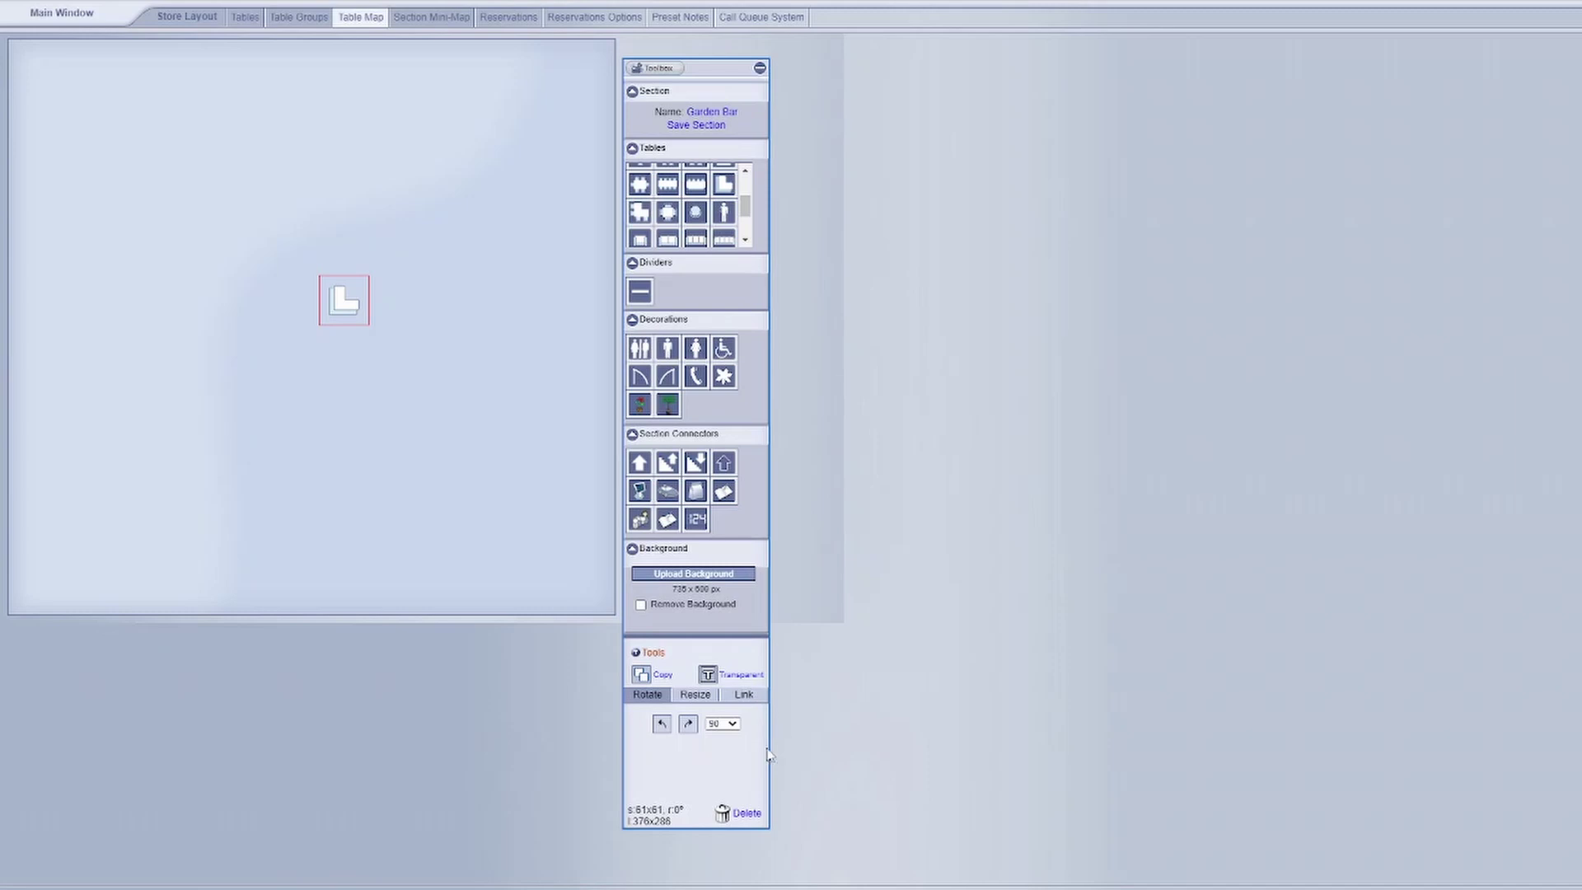
left_click(696, 696)
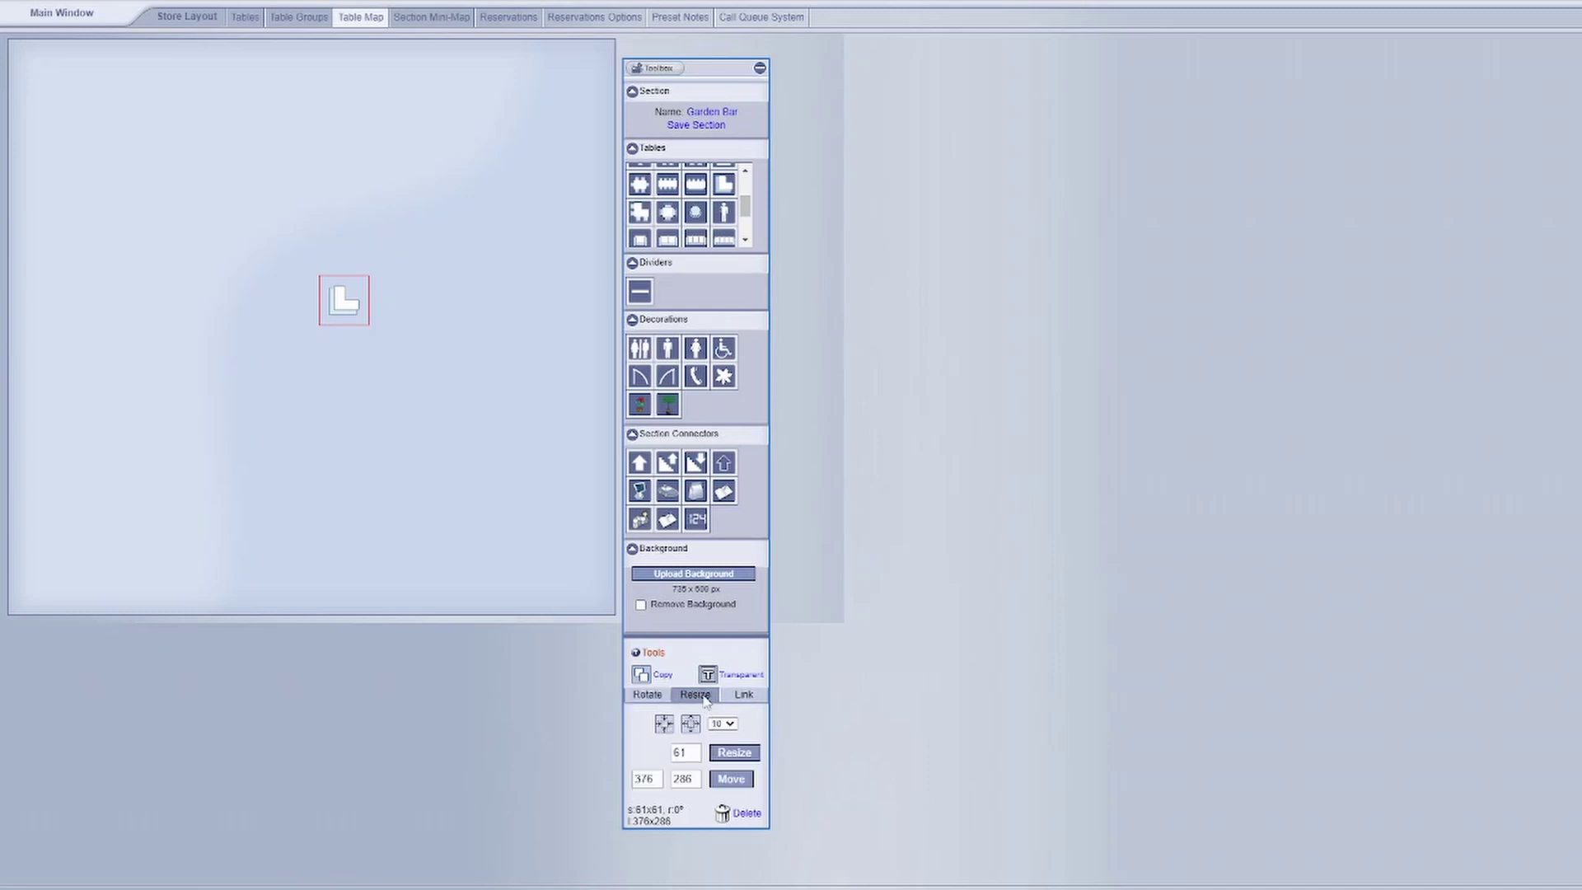
double_click(691, 751)
type("150")
left_click(734, 754)
left_click_drag(396, 362, 585, 403)
- Add a round seat, resize it to 150, and push it against the bar
scroll(680, 193, "up", 2)
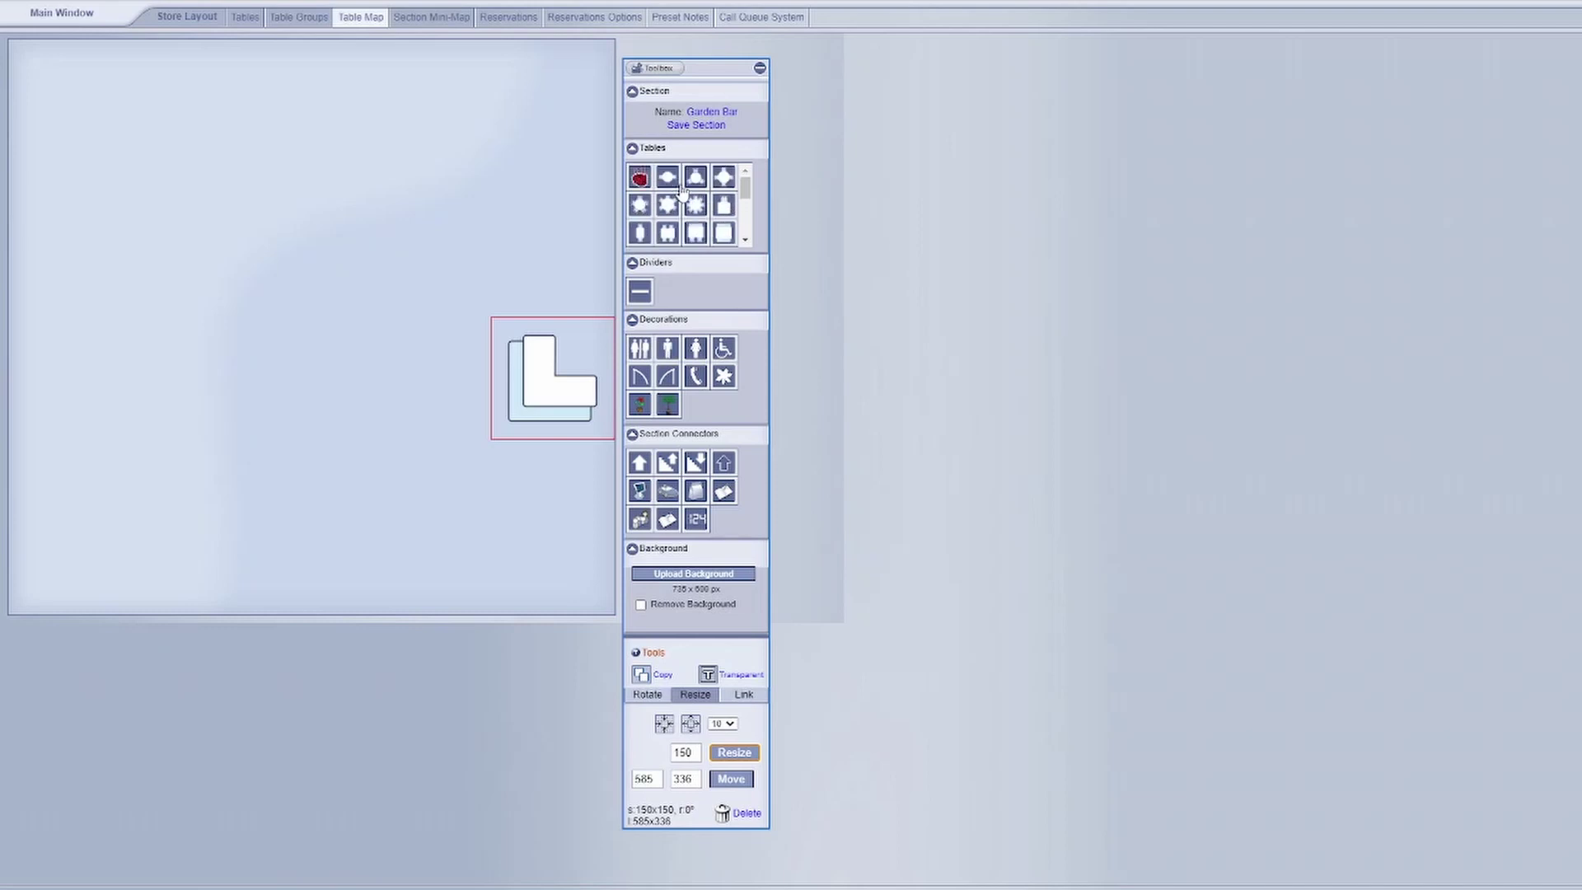
scroll(678, 206, "down", 3)
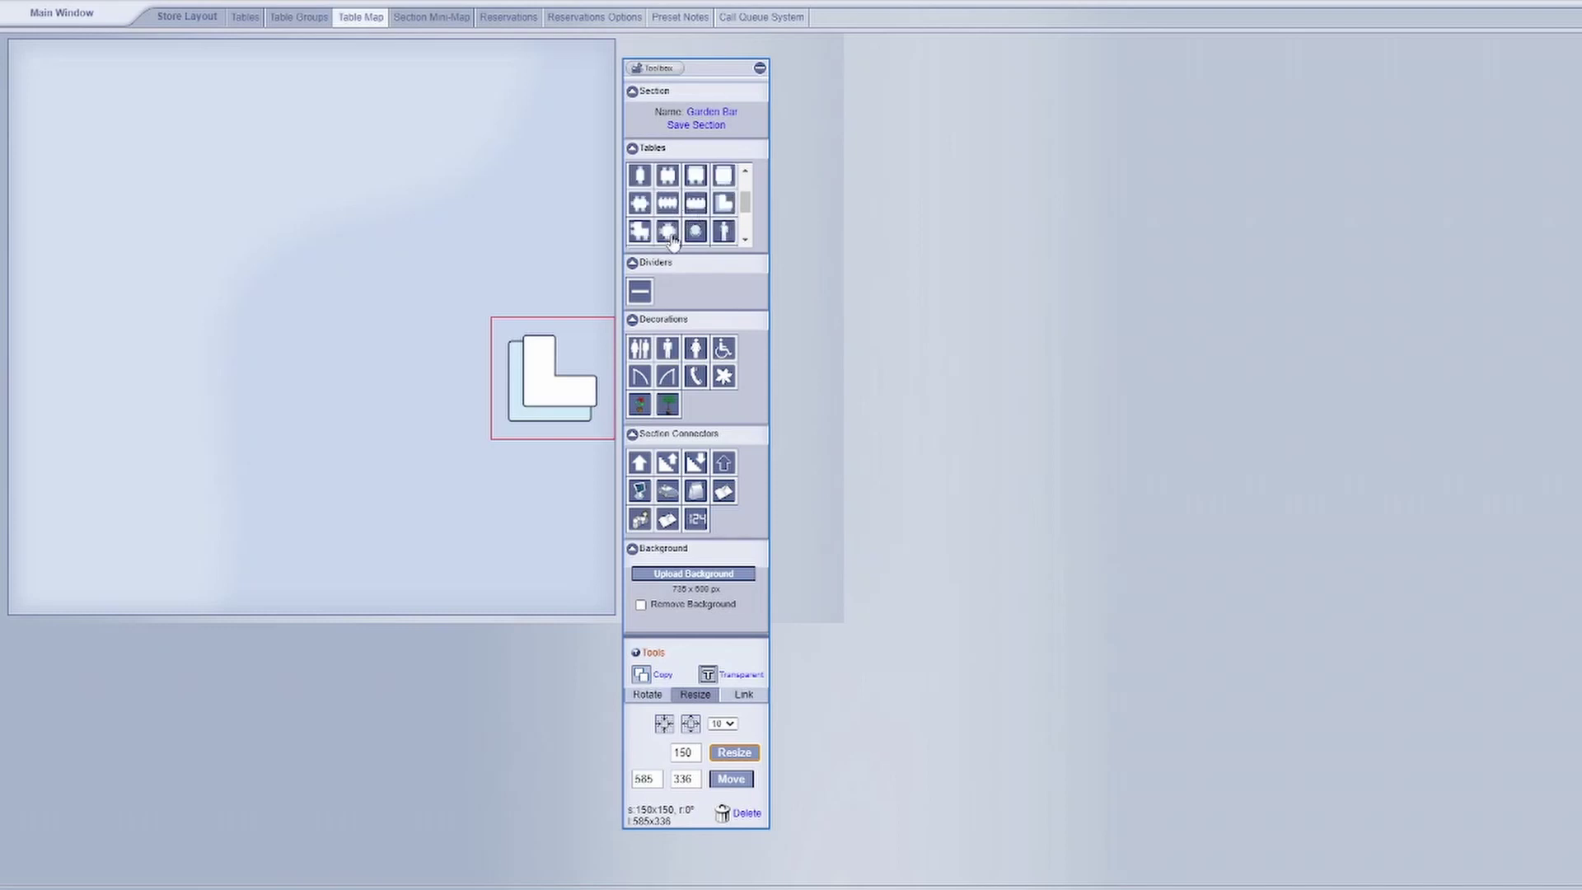
left_click(669, 234)
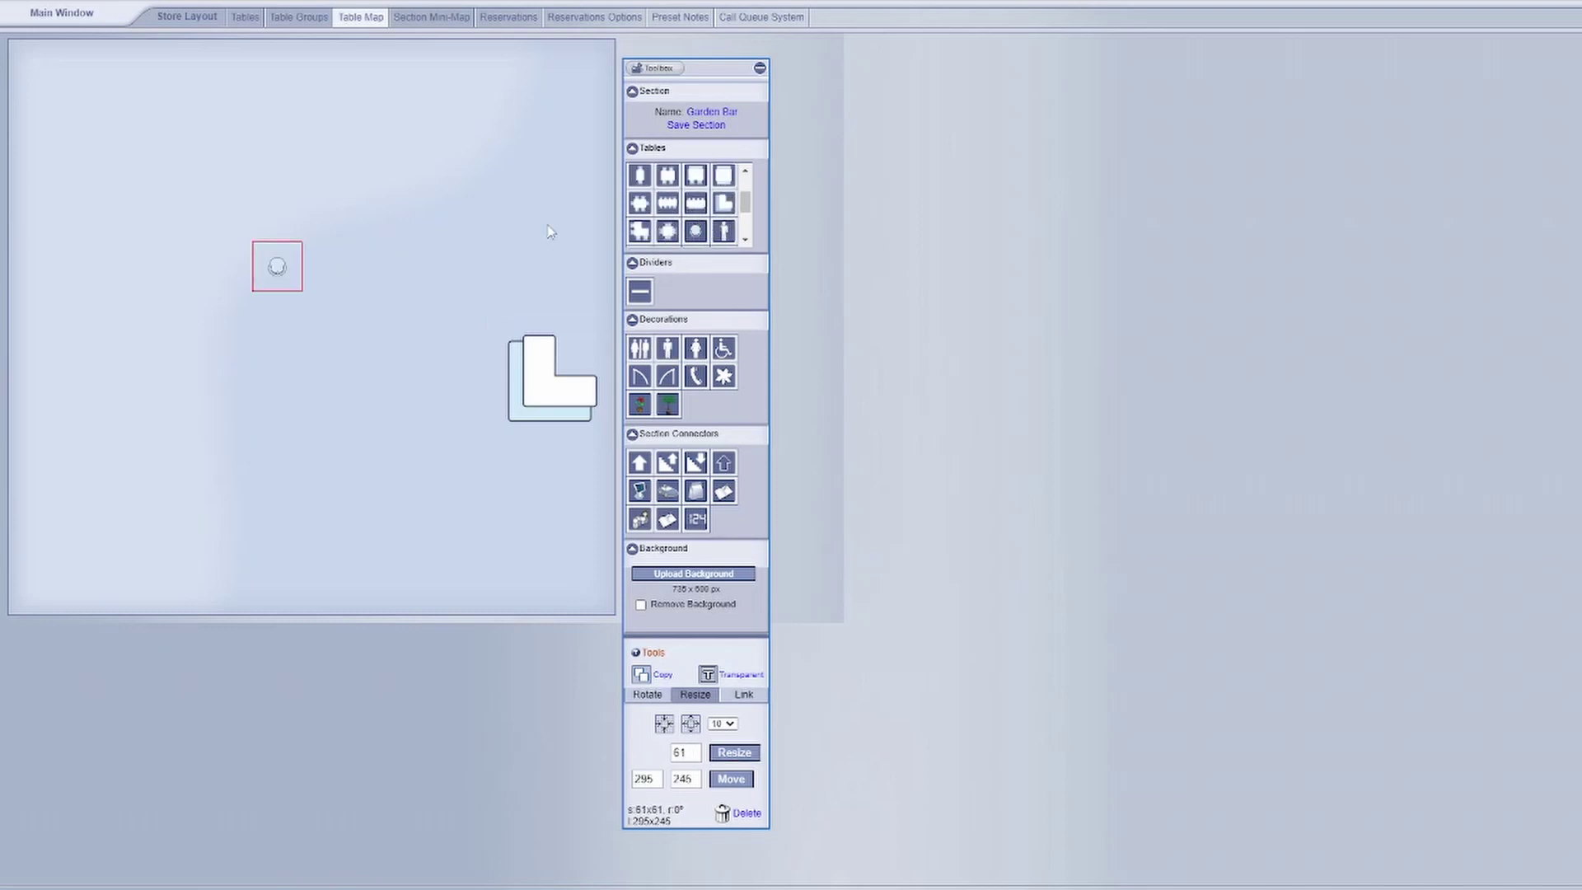
left_click_drag(276, 265, 528, 448)
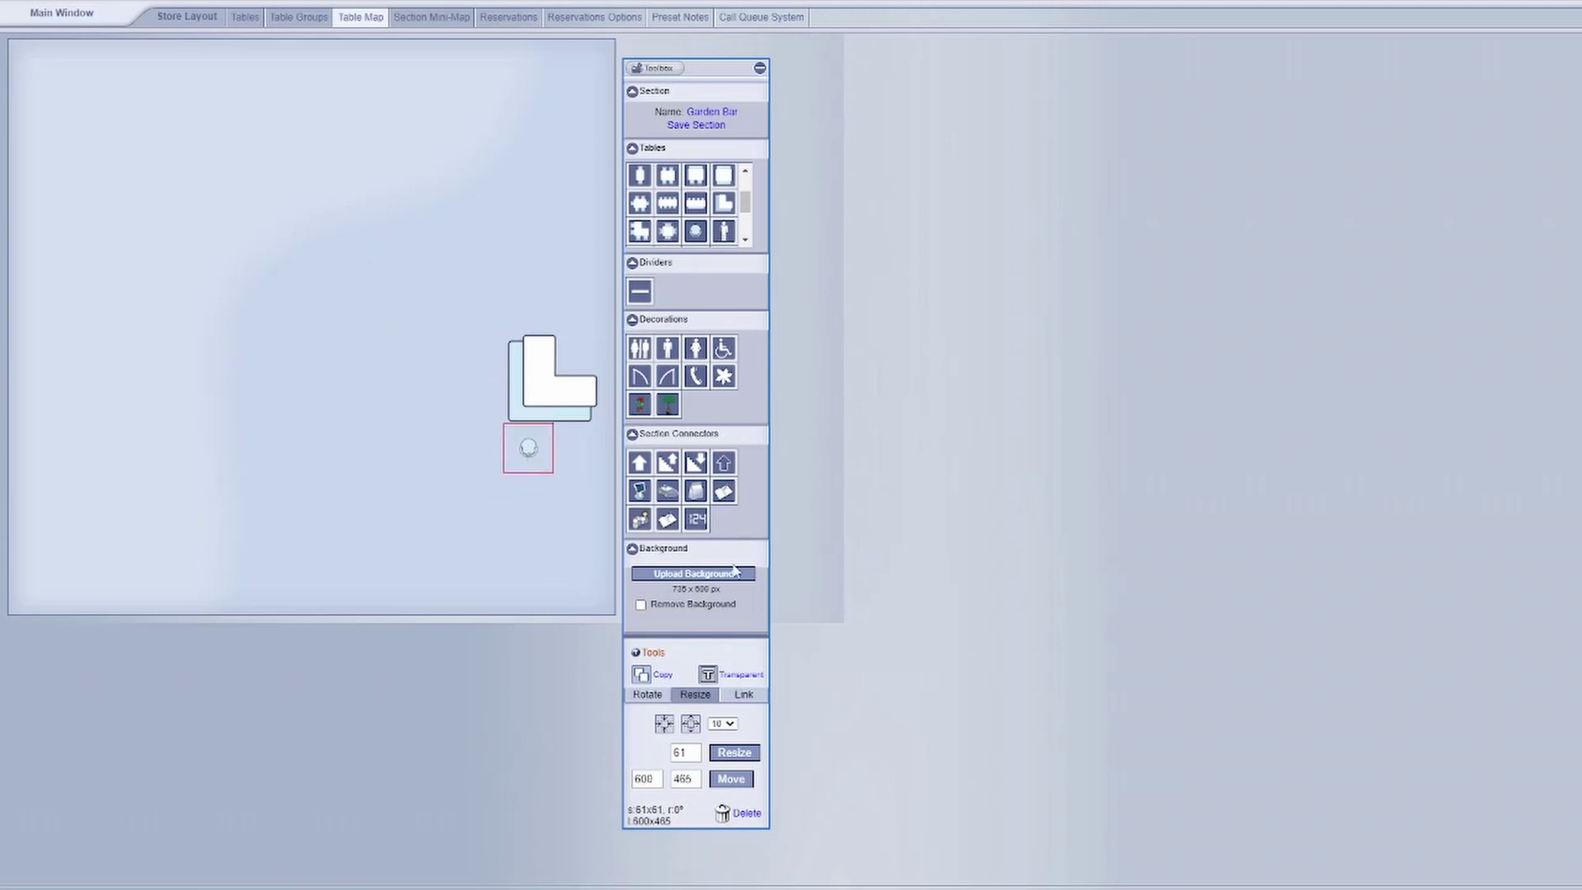
double_click(677, 753)
type("150")
left_click(728, 752)
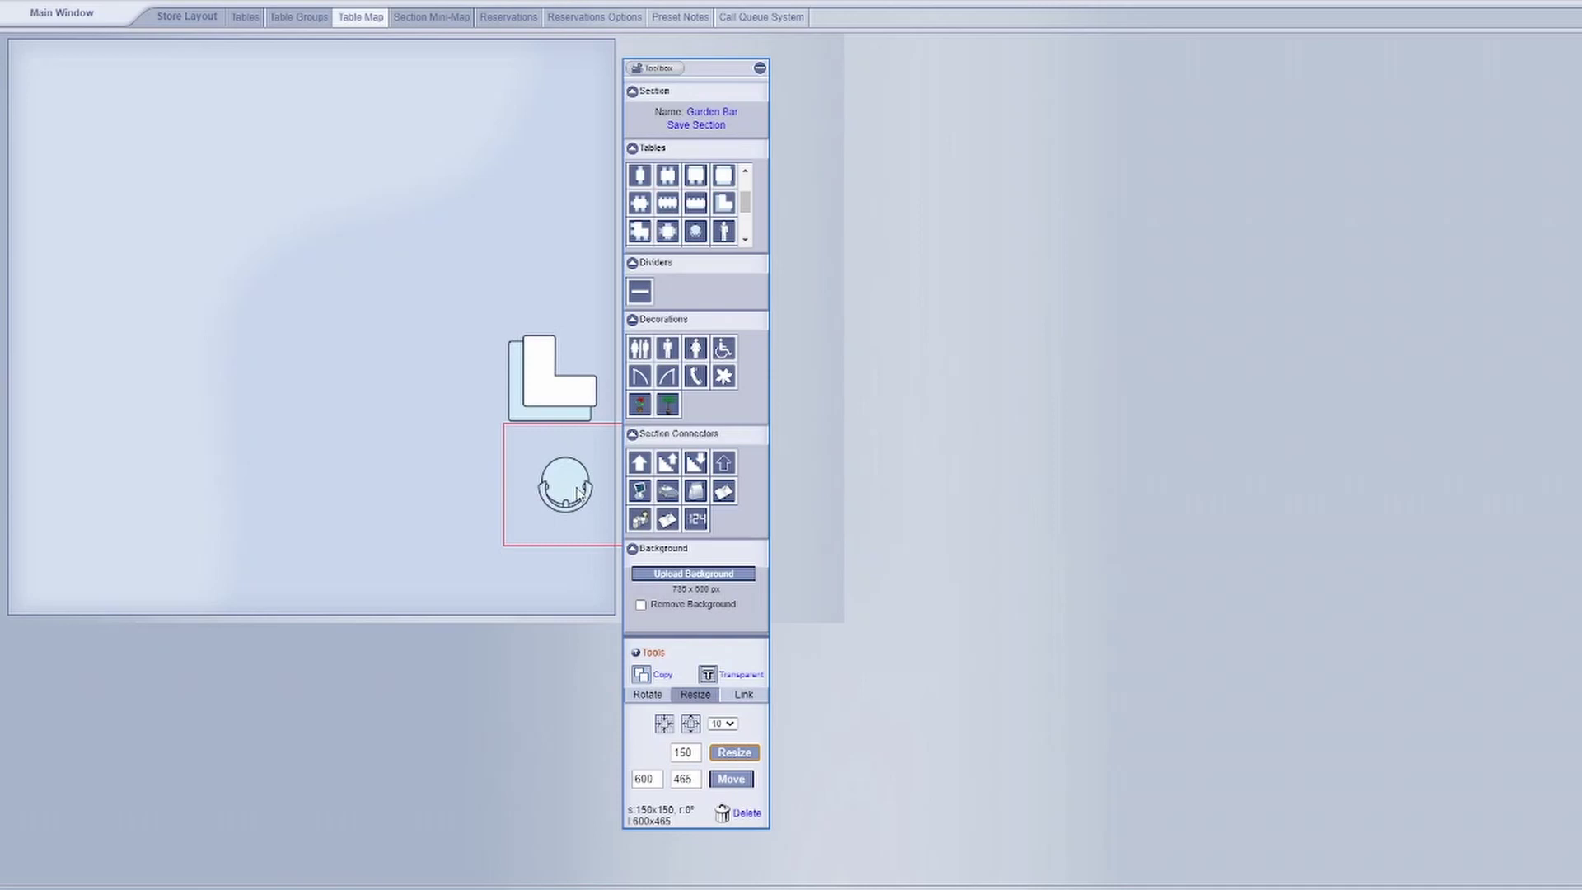
left_click_drag(580, 492, 555, 425)
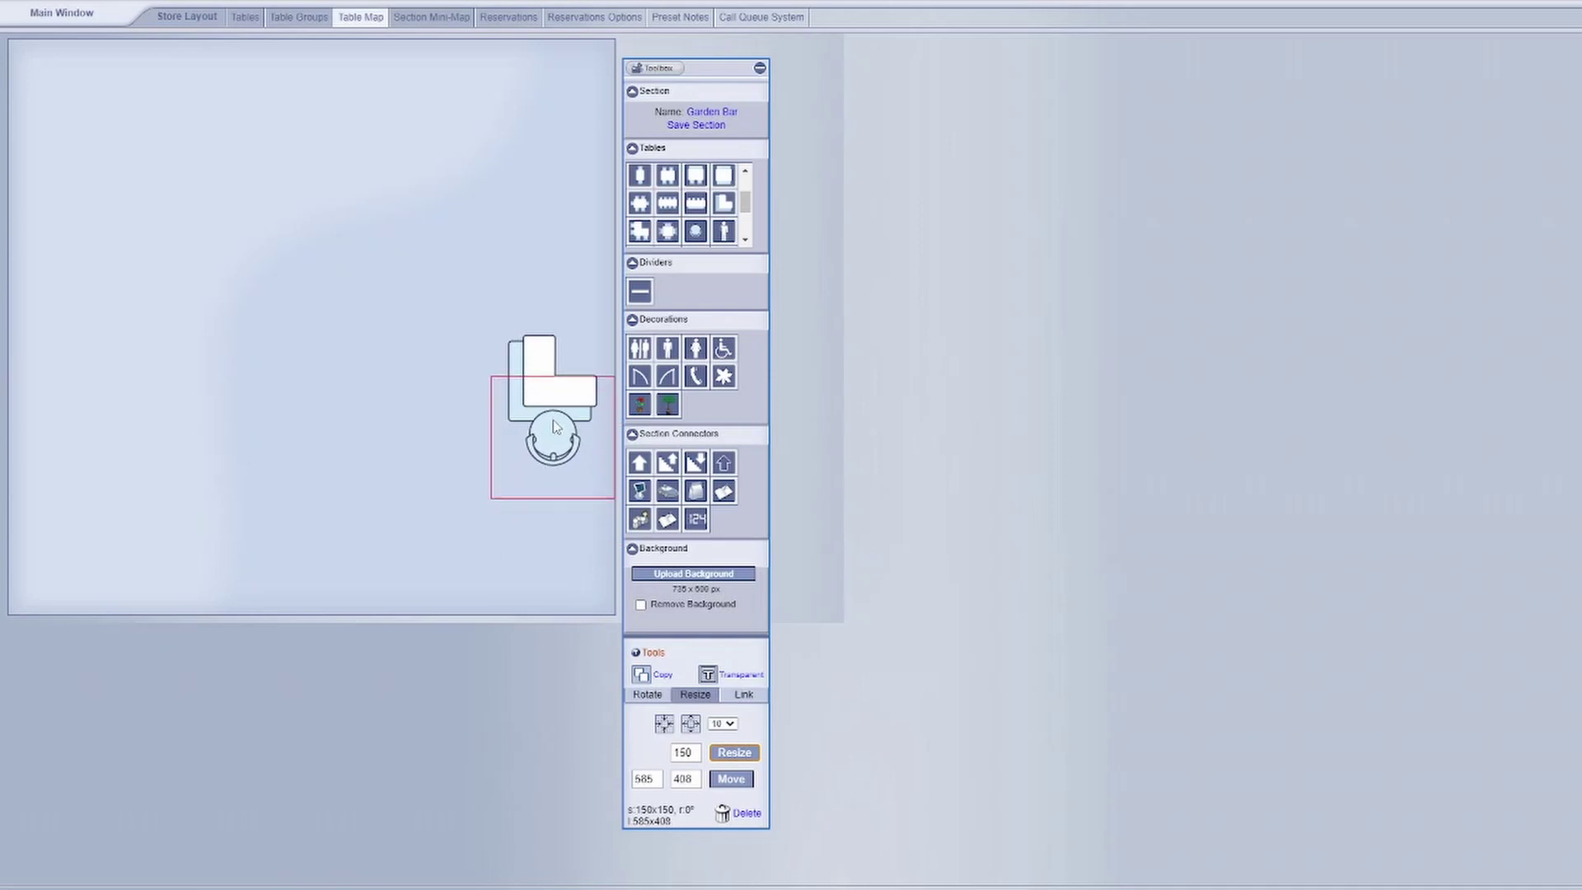
- Add a four-seat table sized 150 to the left of the bar
left_click(667, 177)
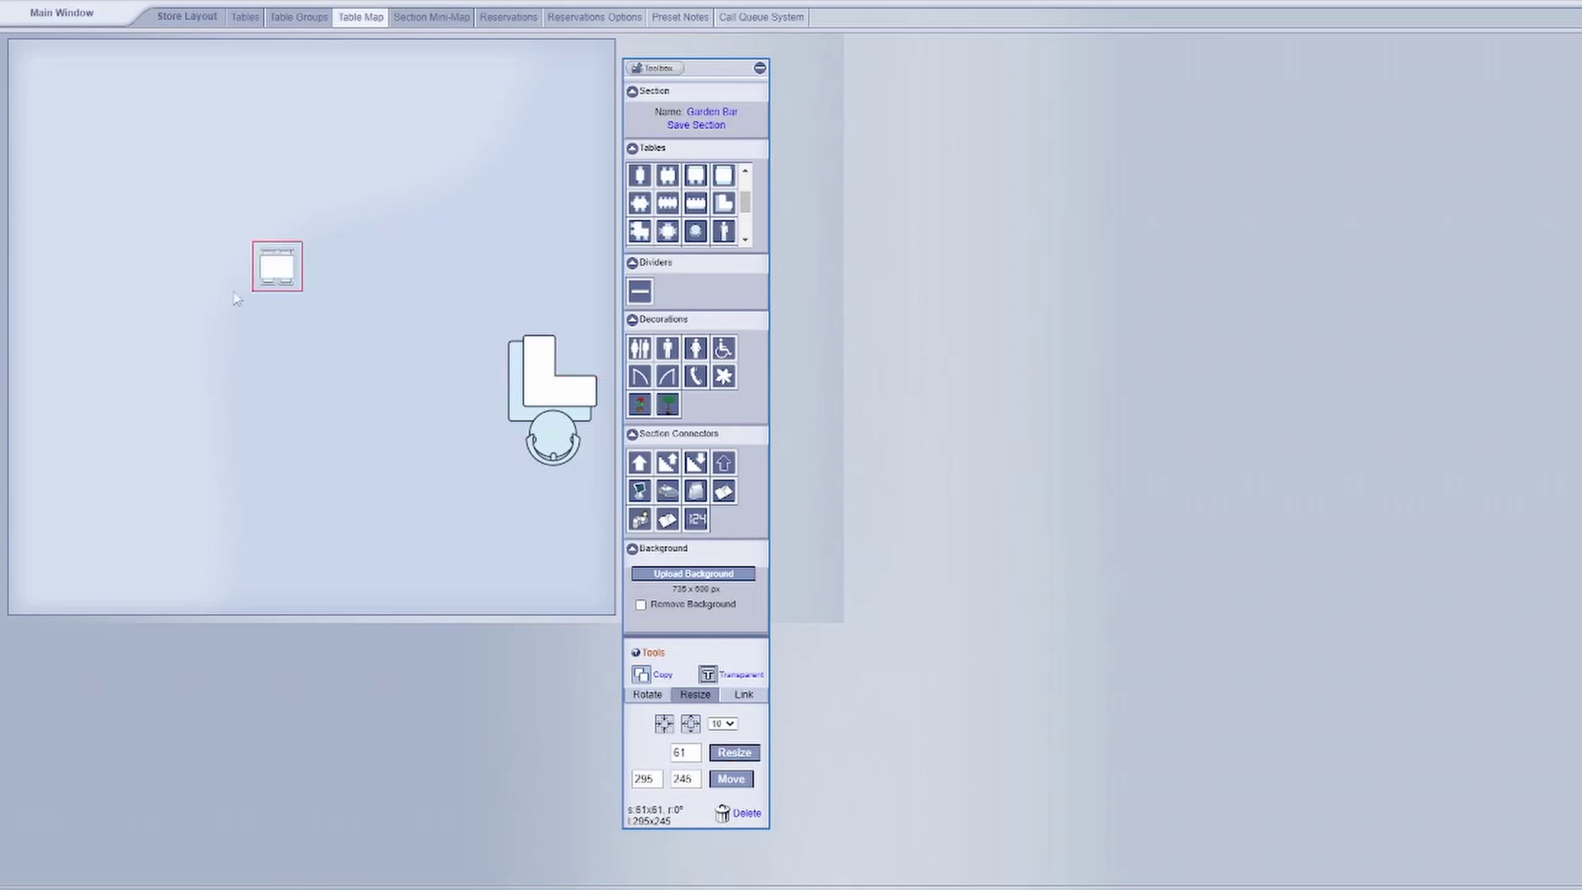
double_click(696, 751)
type("150")
left_click(747, 754)
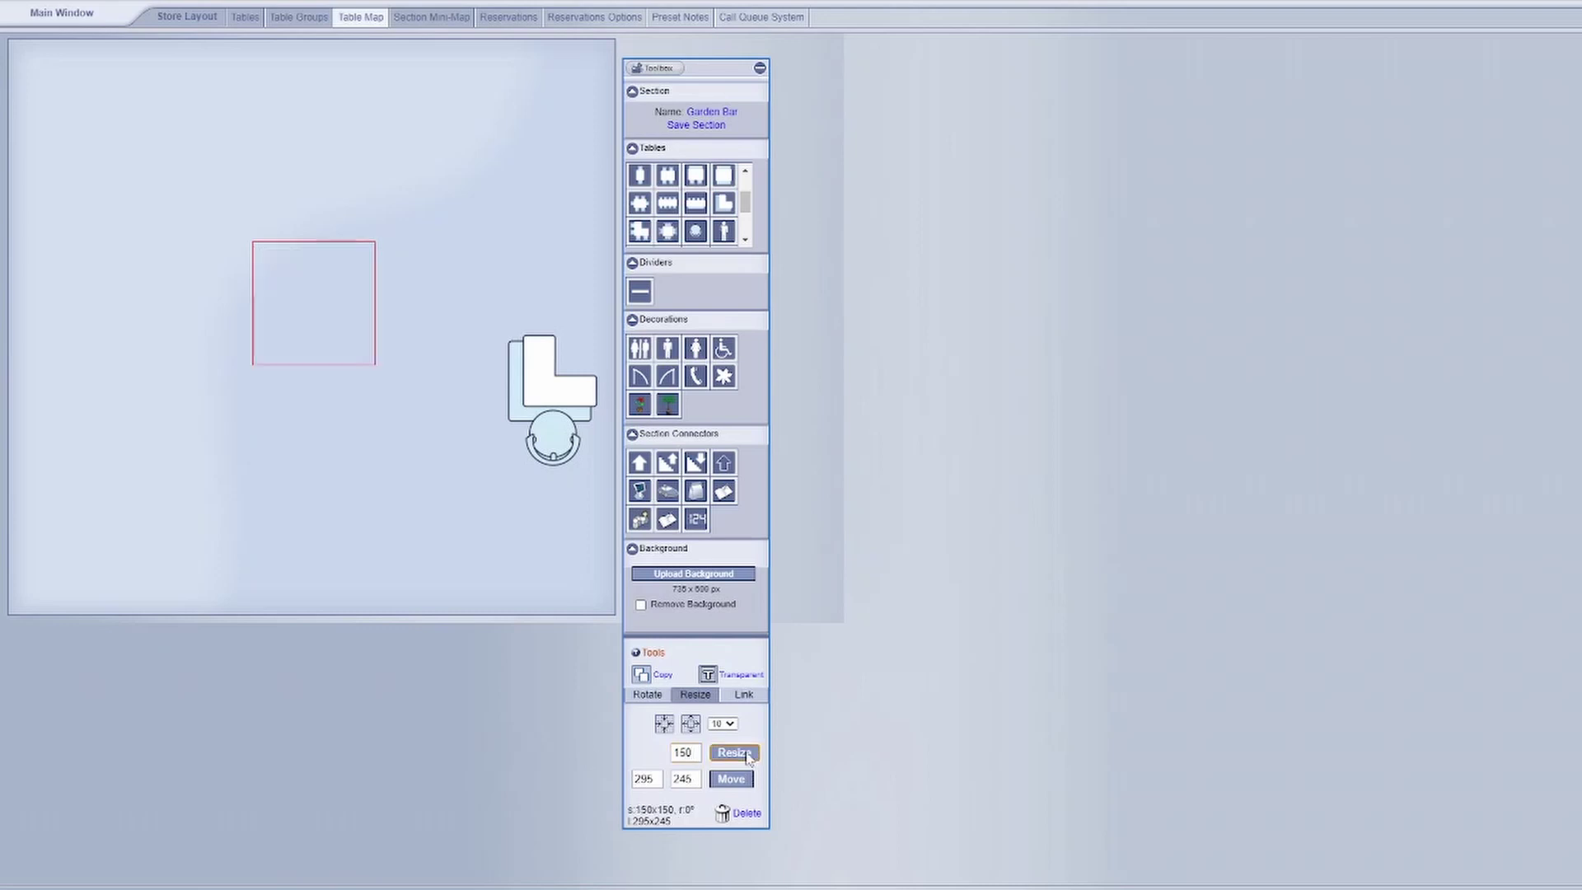
left_click_drag(311, 298, 364, 455)
- Place a size-100 door at the bottom edge with palms on either side
left_click(640, 378)
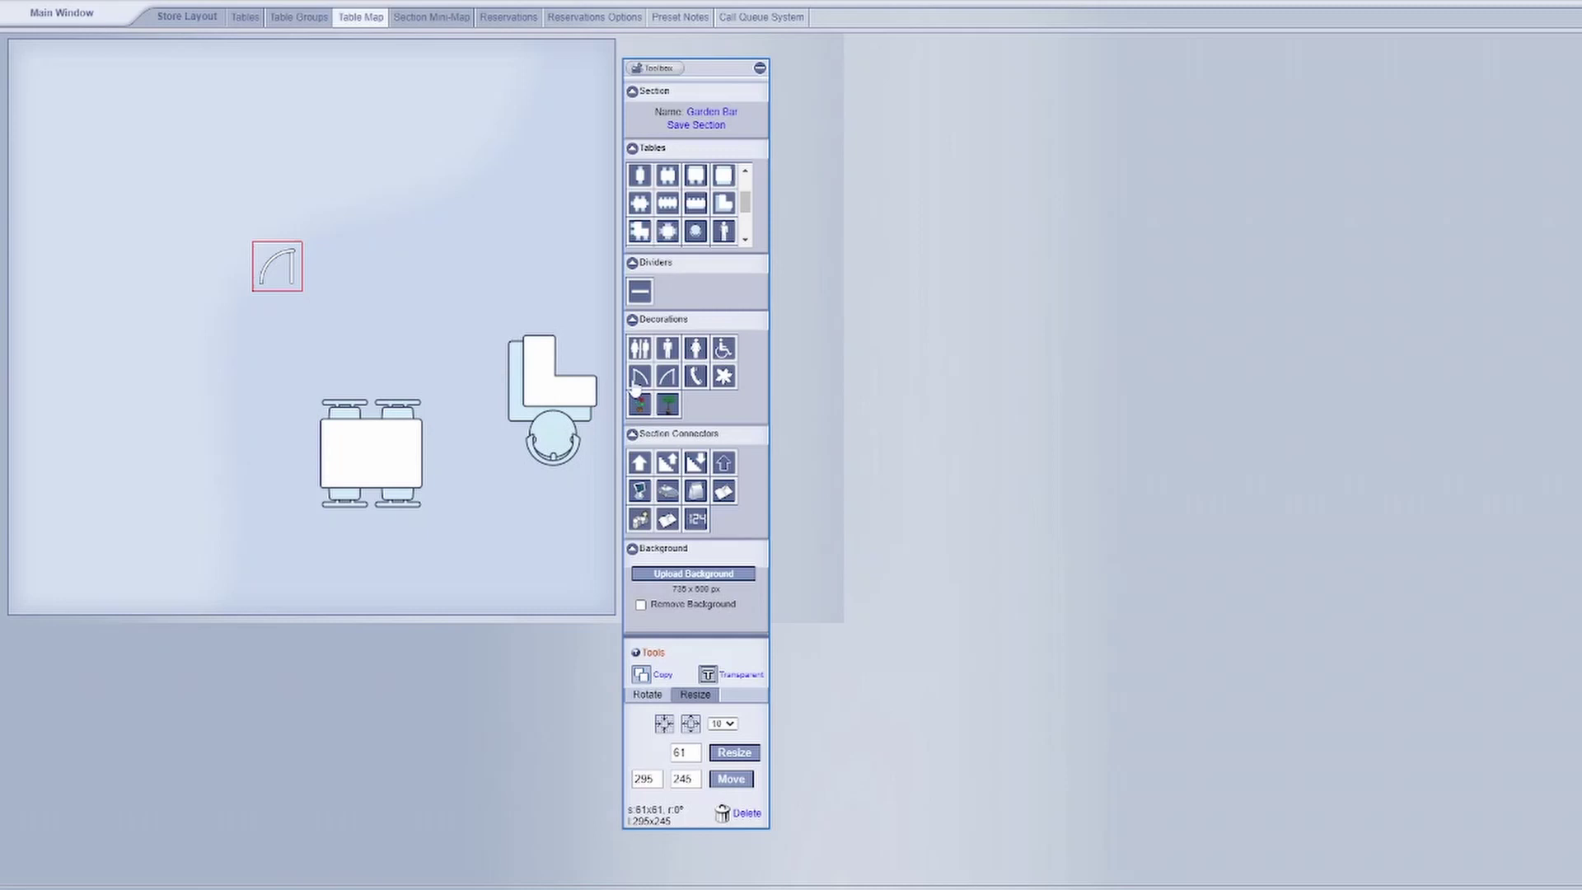
left_click_drag(299, 274, 473, 596)
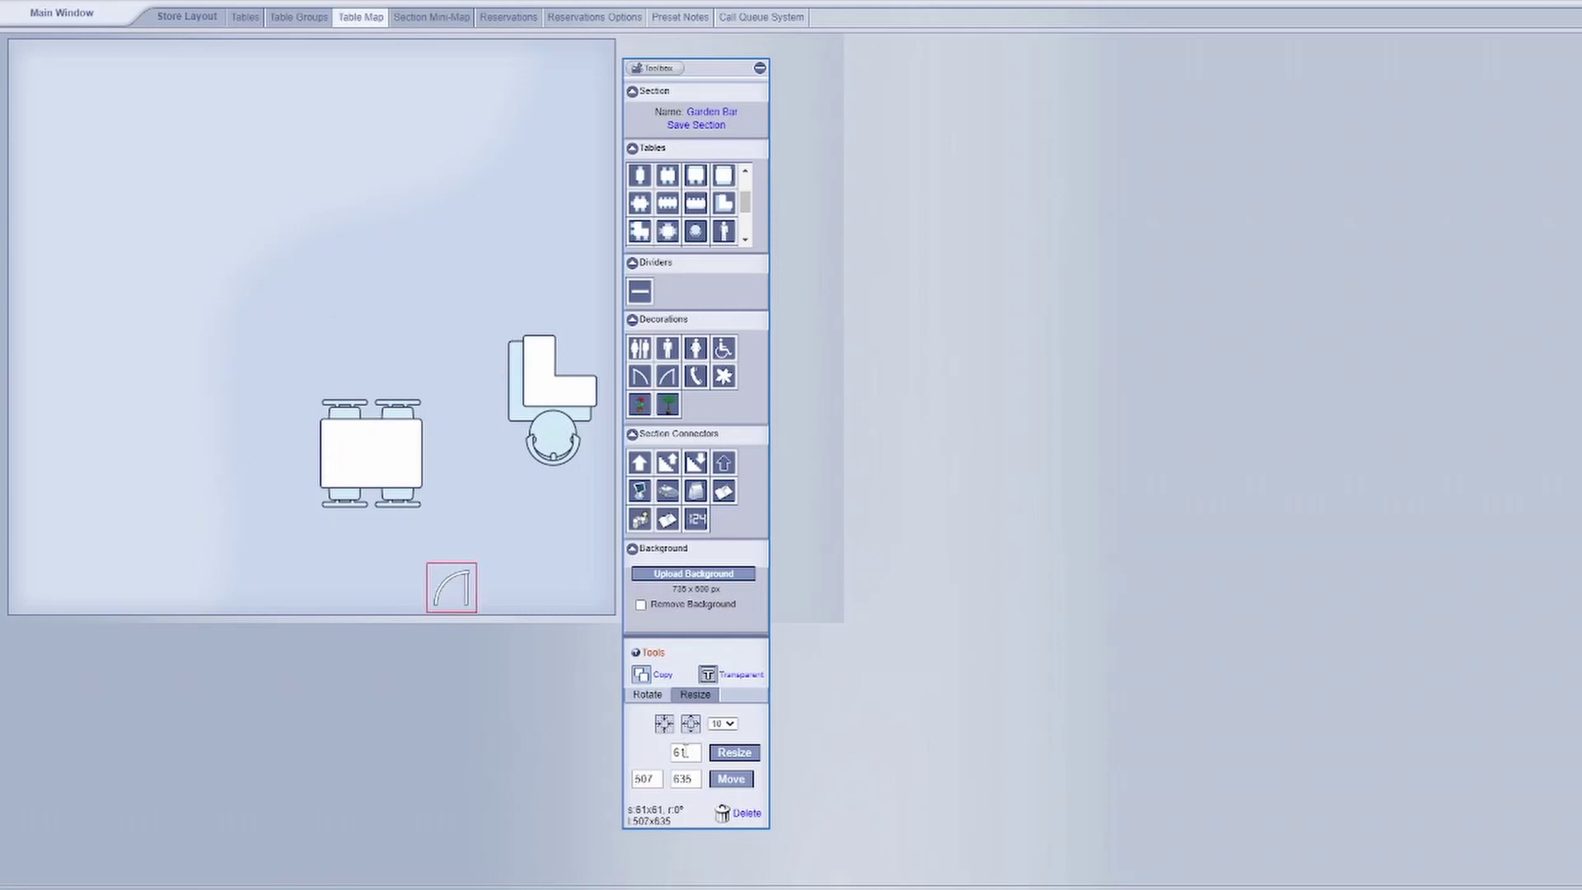
left_click_drag(685, 752, 586, 753)
type("100")
left_click(734, 752)
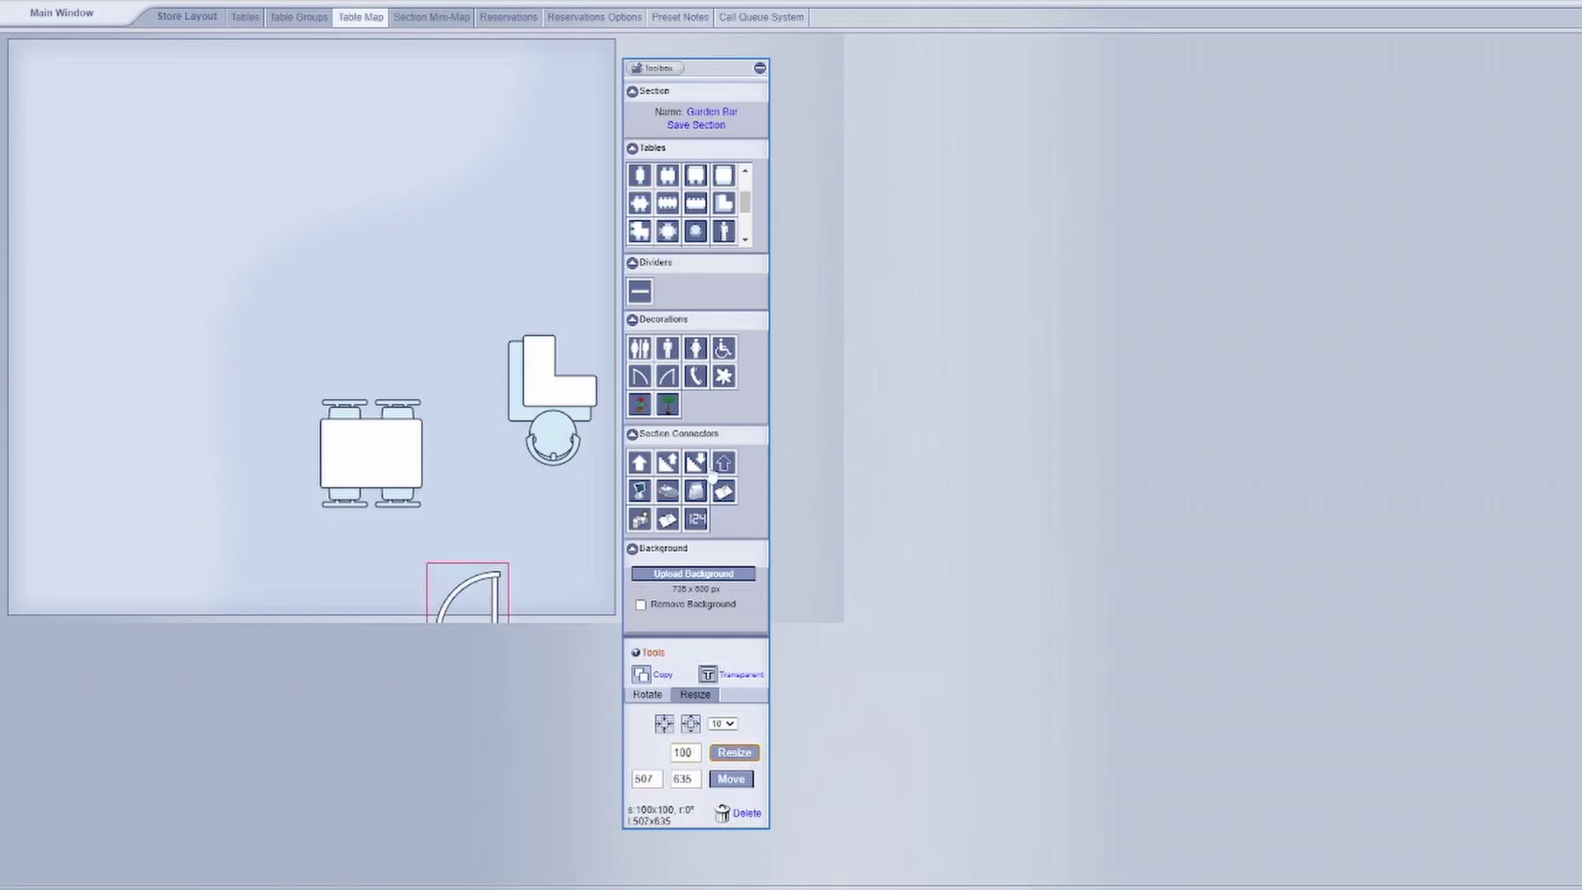
left_click(668, 404)
left_click_drag(277, 264, 535, 597)
left_click_drag(282, 272, 412, 606)
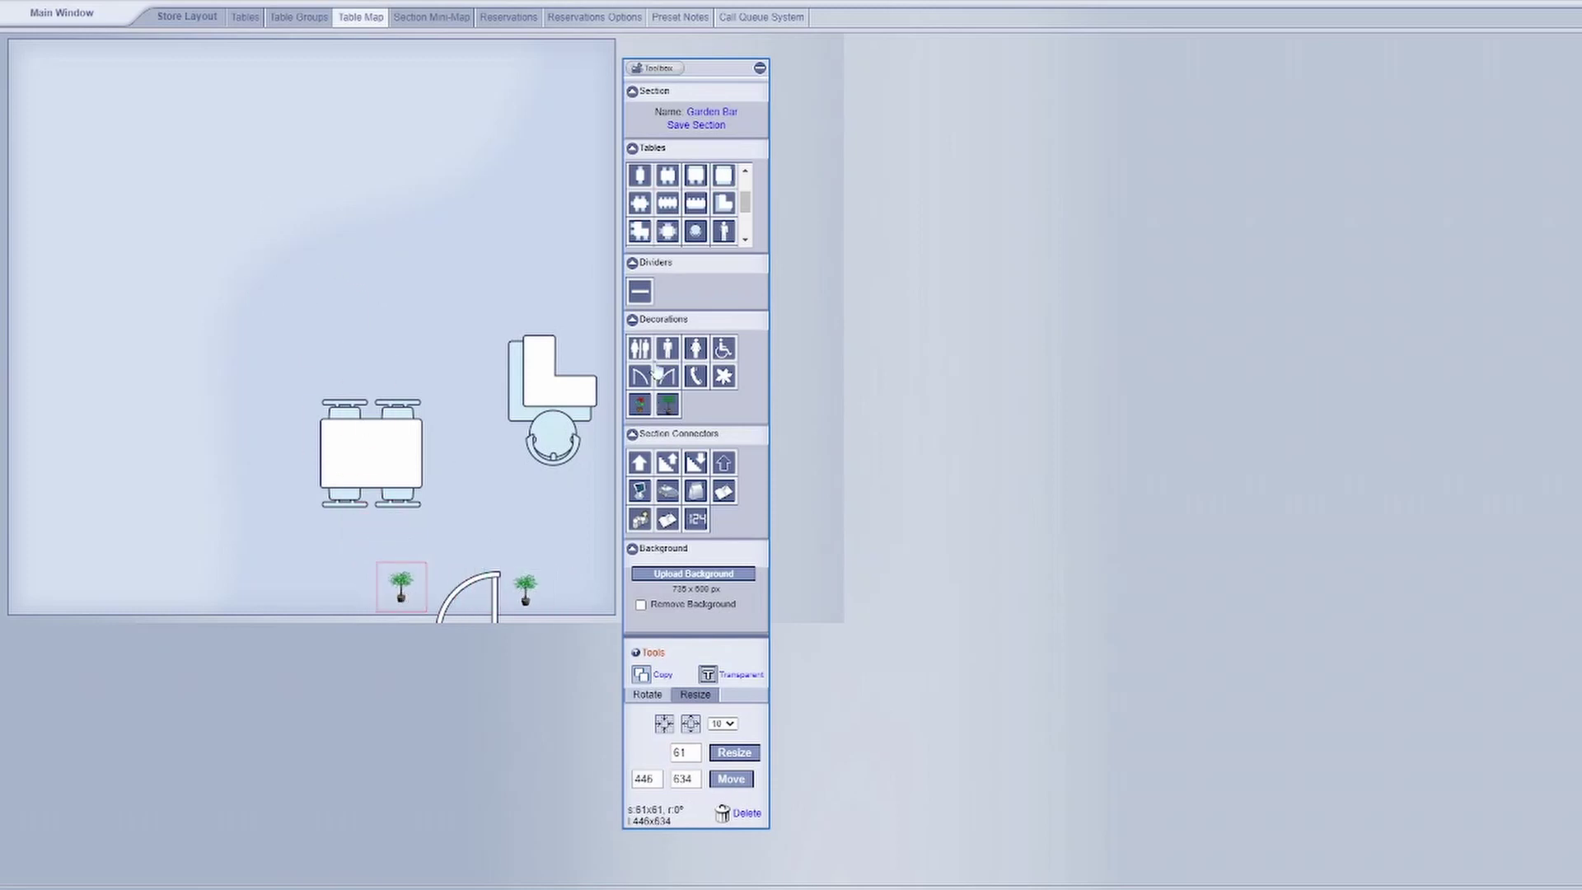
- Add a divider above the bar and a restroom sign at the left edge
left_click(640, 293)
left_click_drag(325, 247, 588, 319)
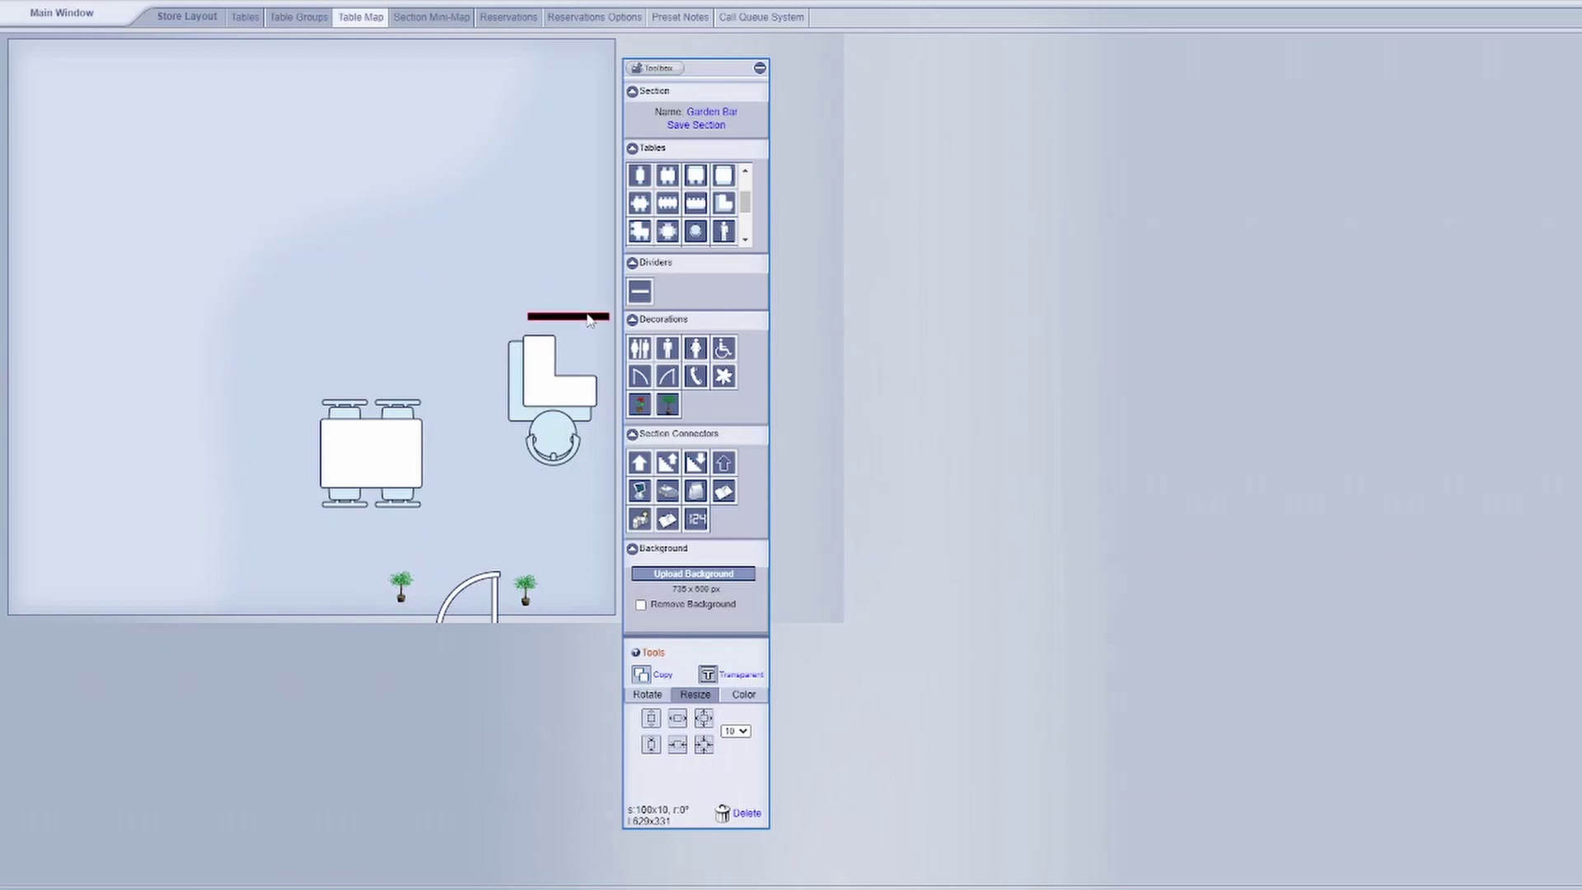
left_click(639, 348)
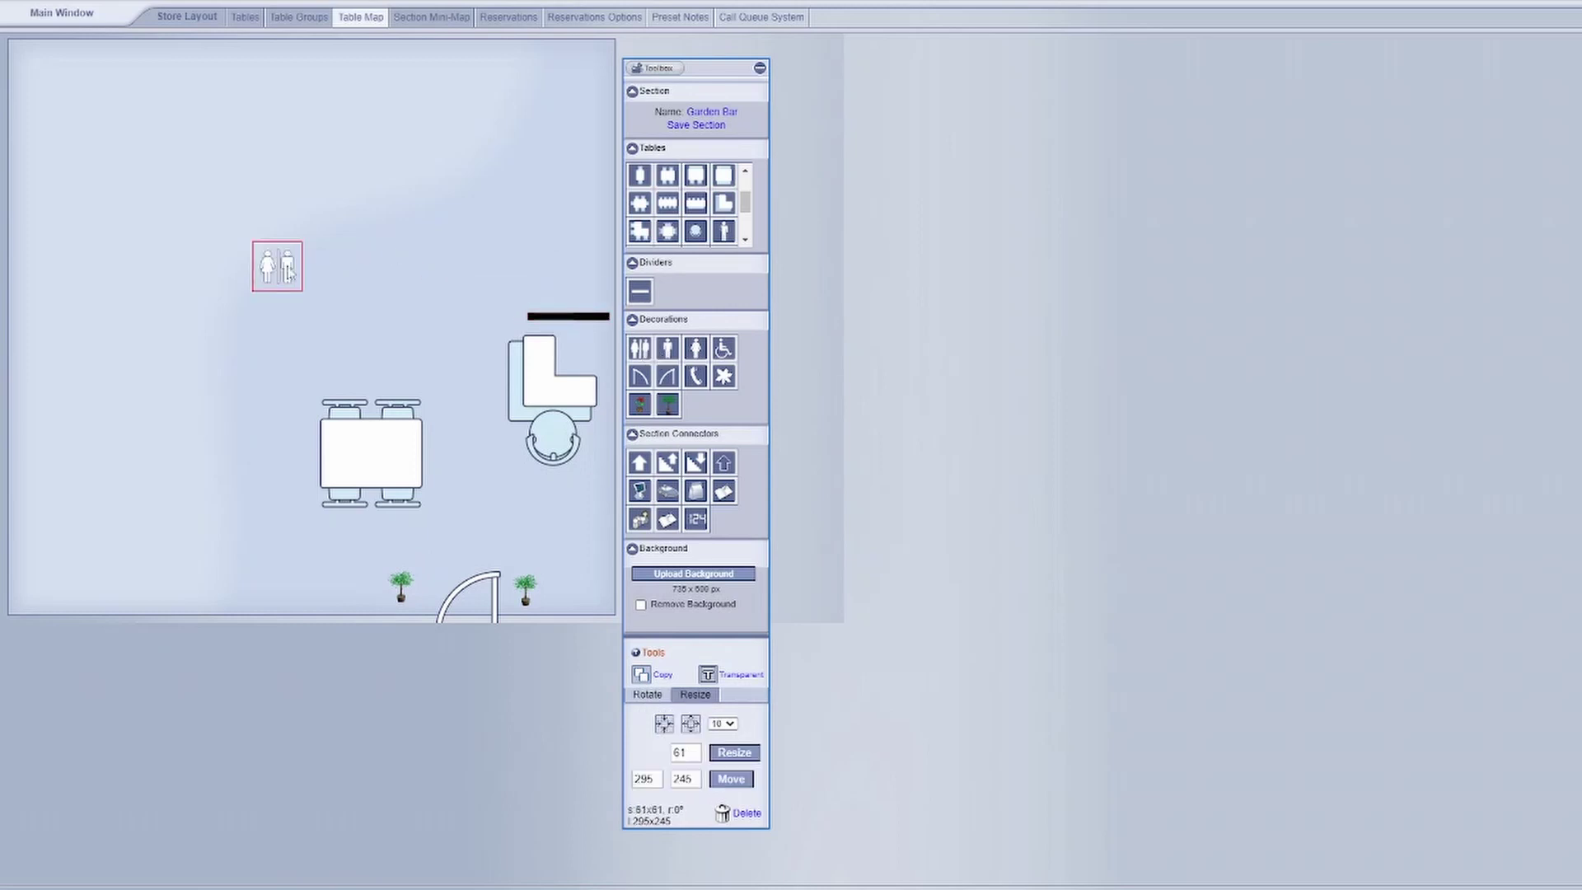
left_click_drag(288, 273, 60, 422)
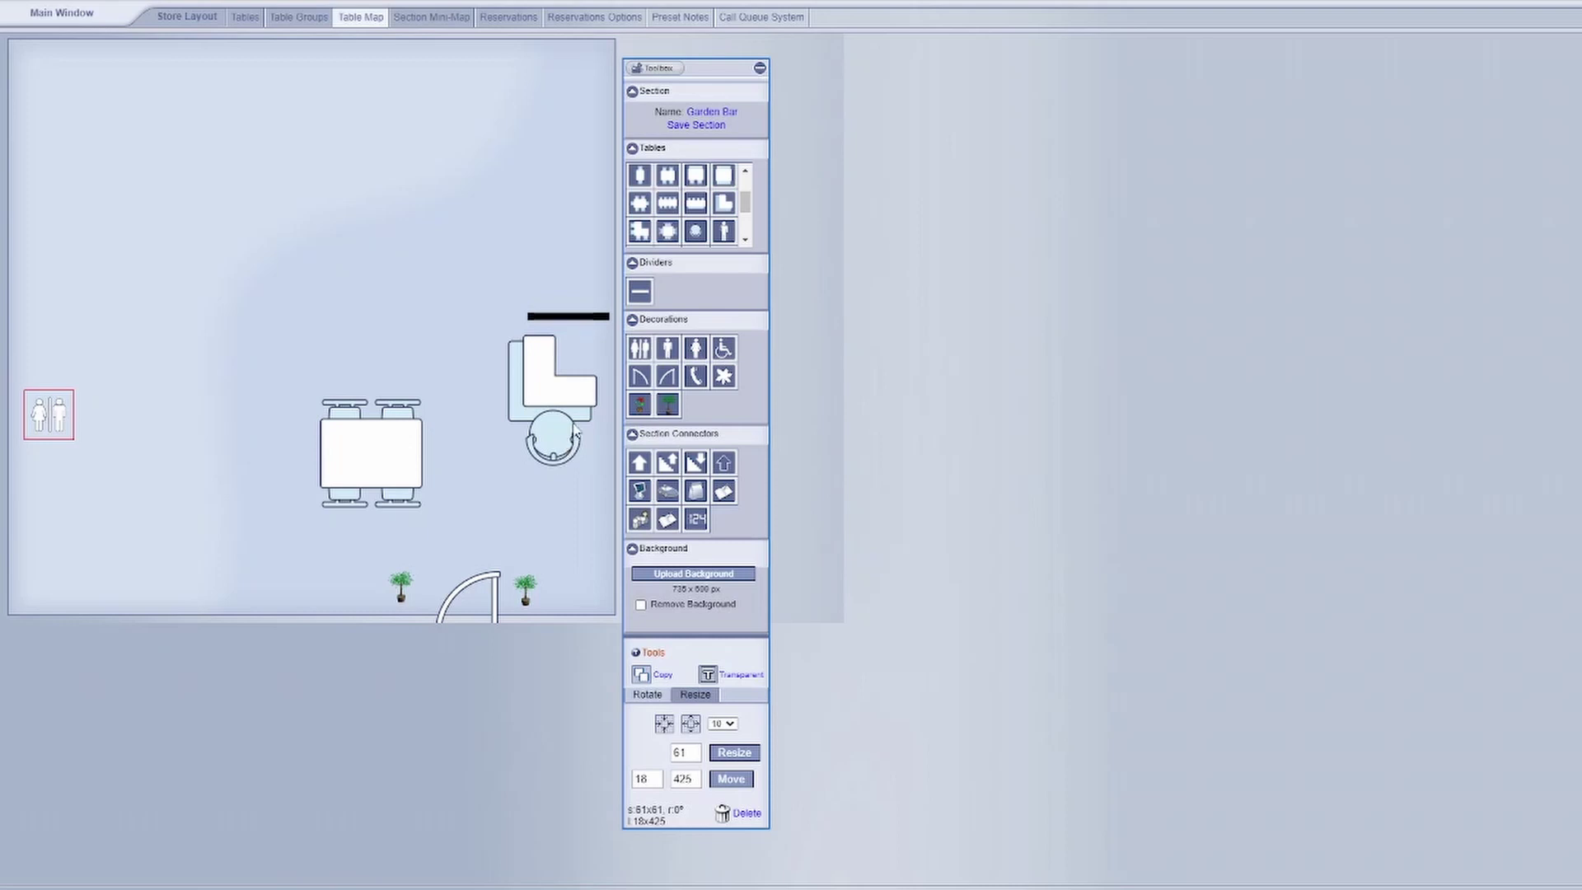
- Link the four-seat table to Garden-Table1
left_click(387, 449)
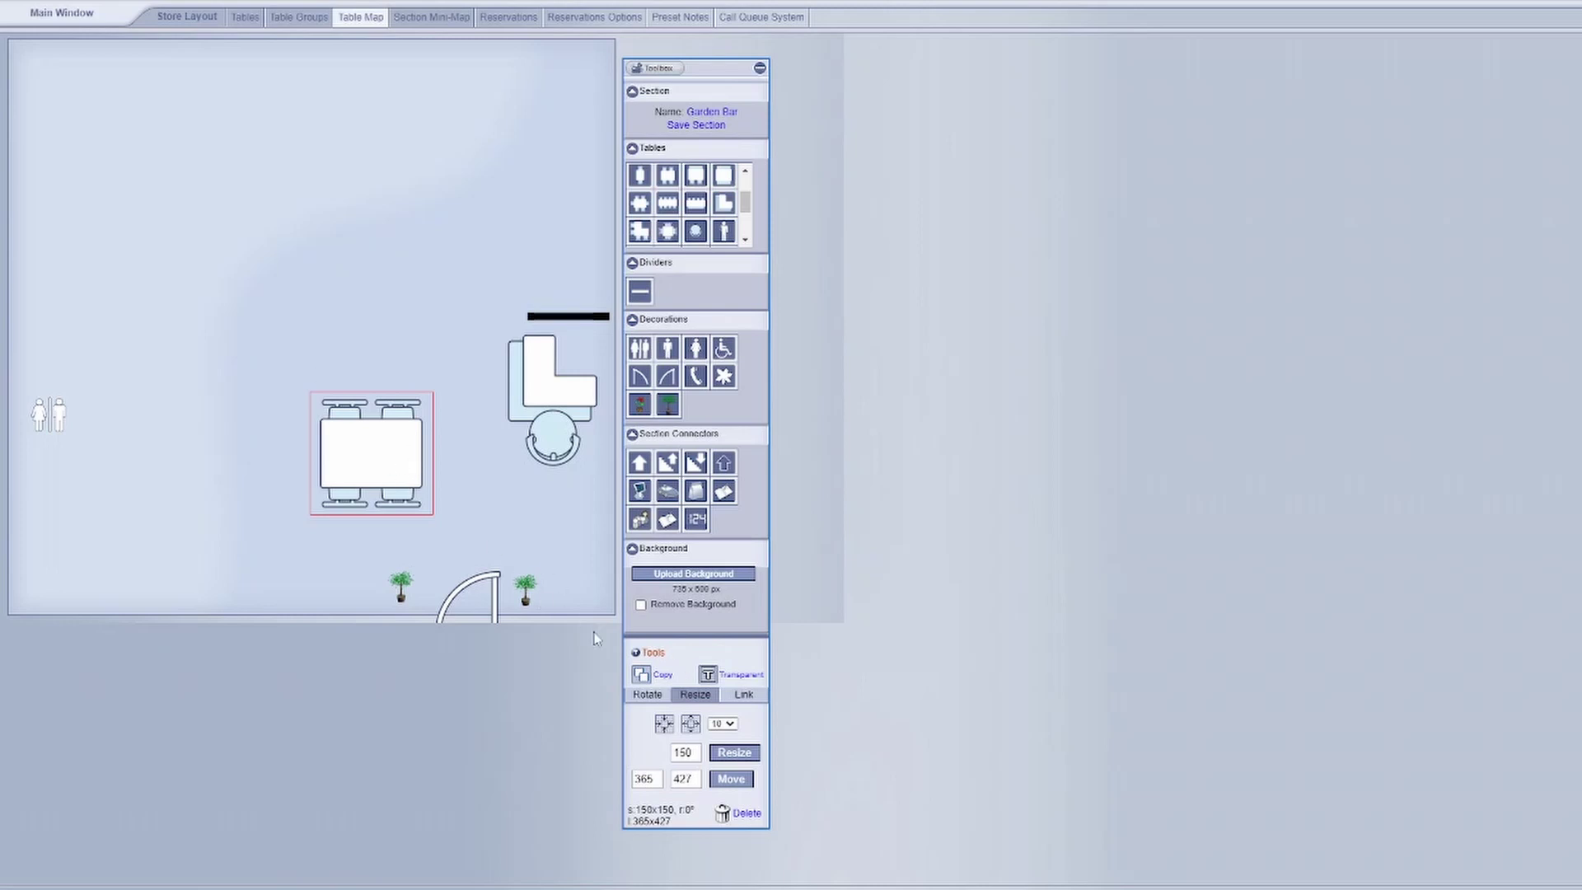
left_click(744, 696)
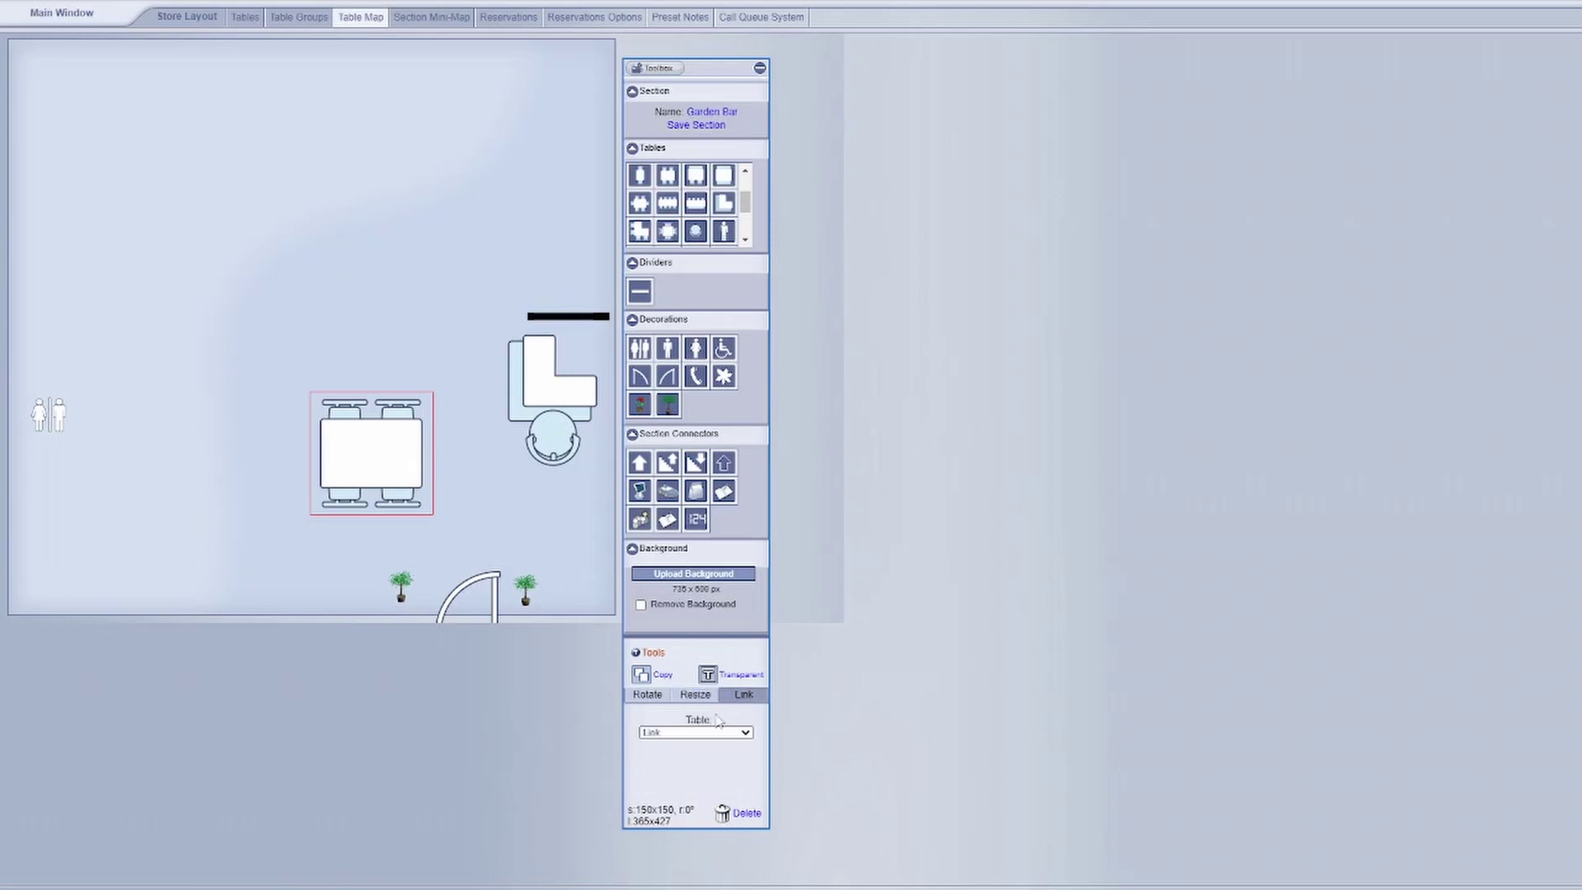
left_click(702, 733)
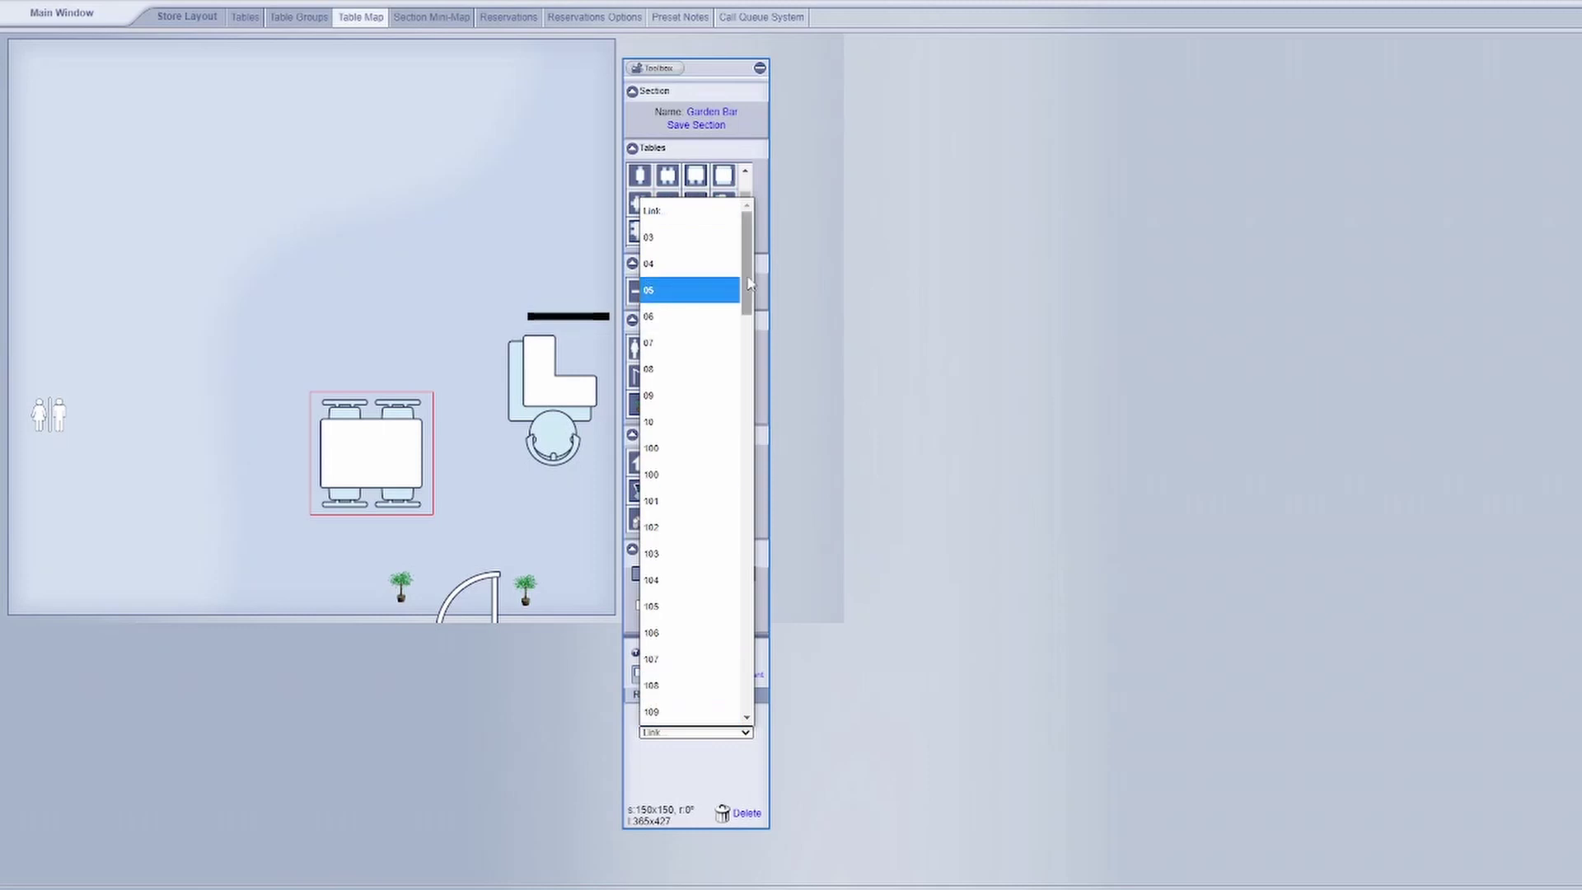
left_click_drag(750, 283, 731, 692)
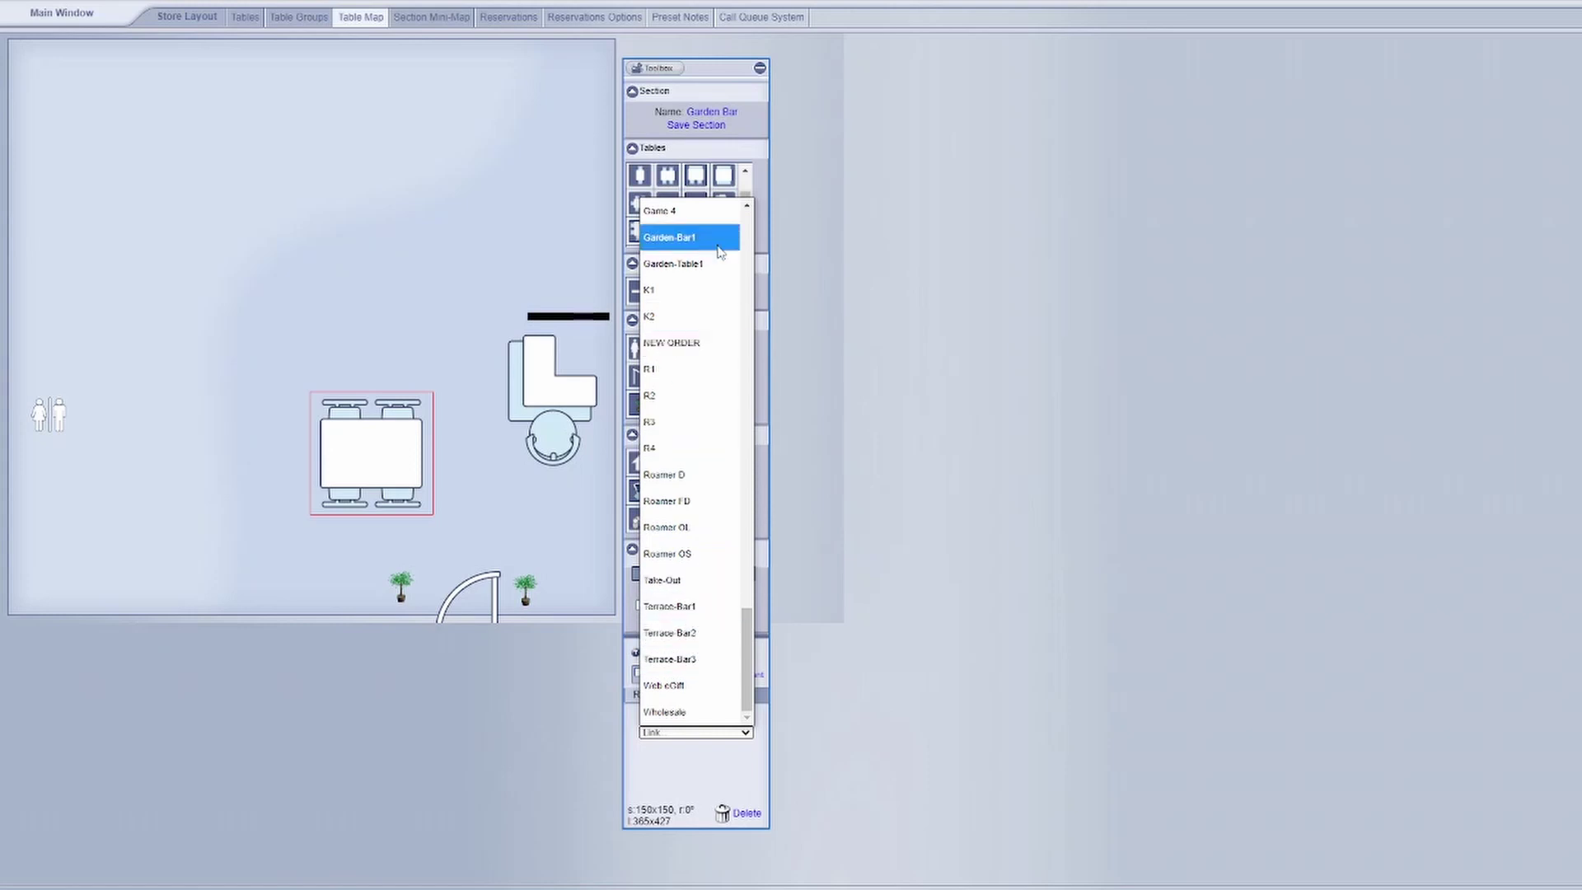
left_click(703, 272)
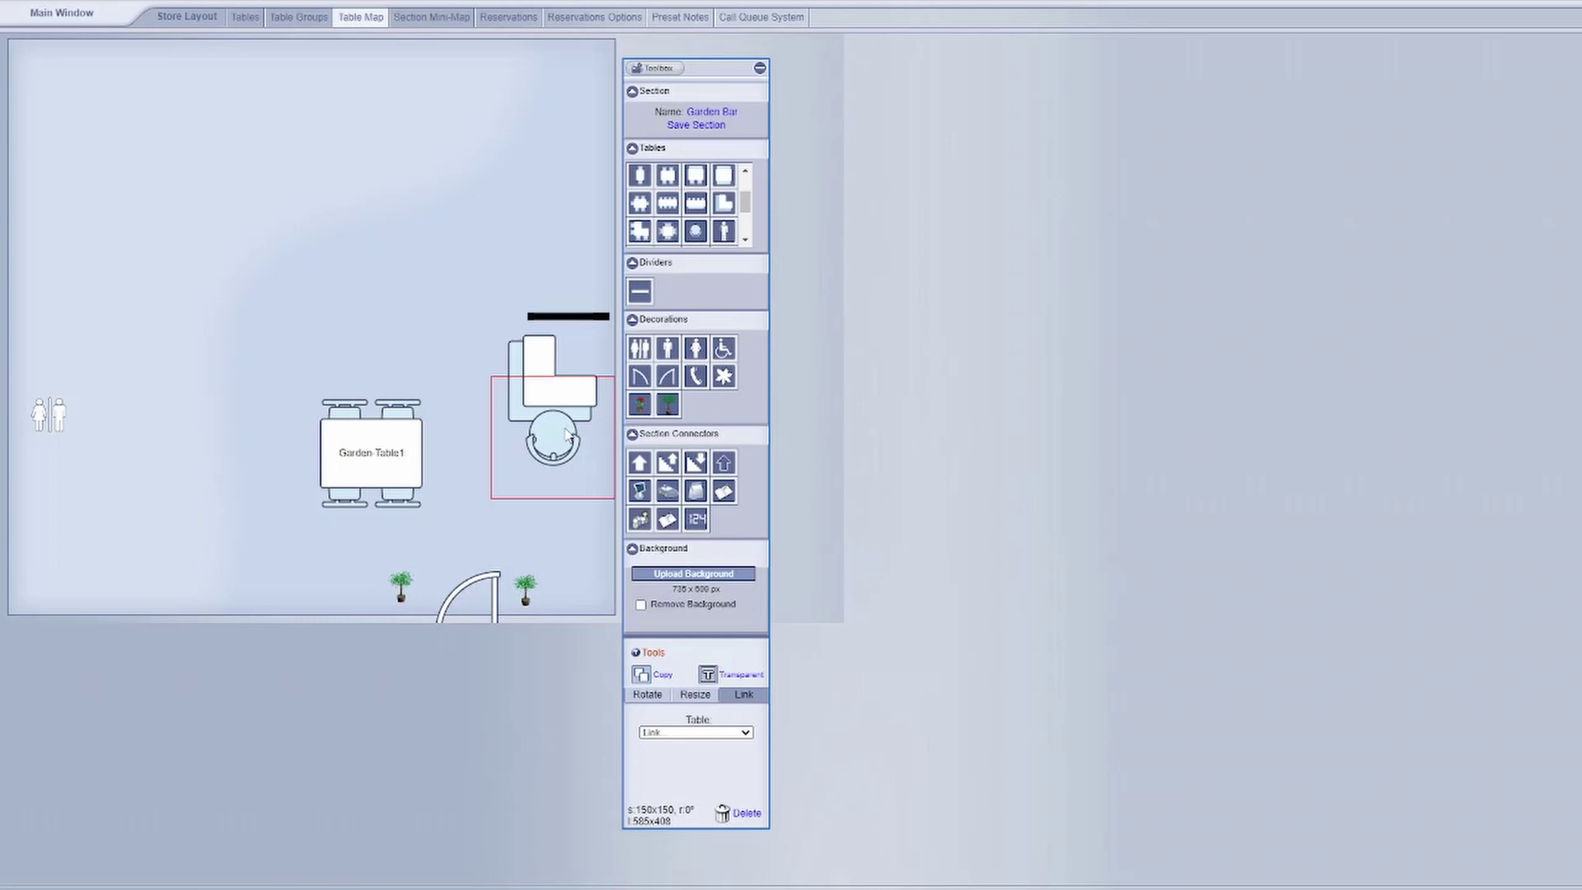
- Link the round bar seat to Garden-Bar1 and save the Garden Bar section
left_click(697, 732)
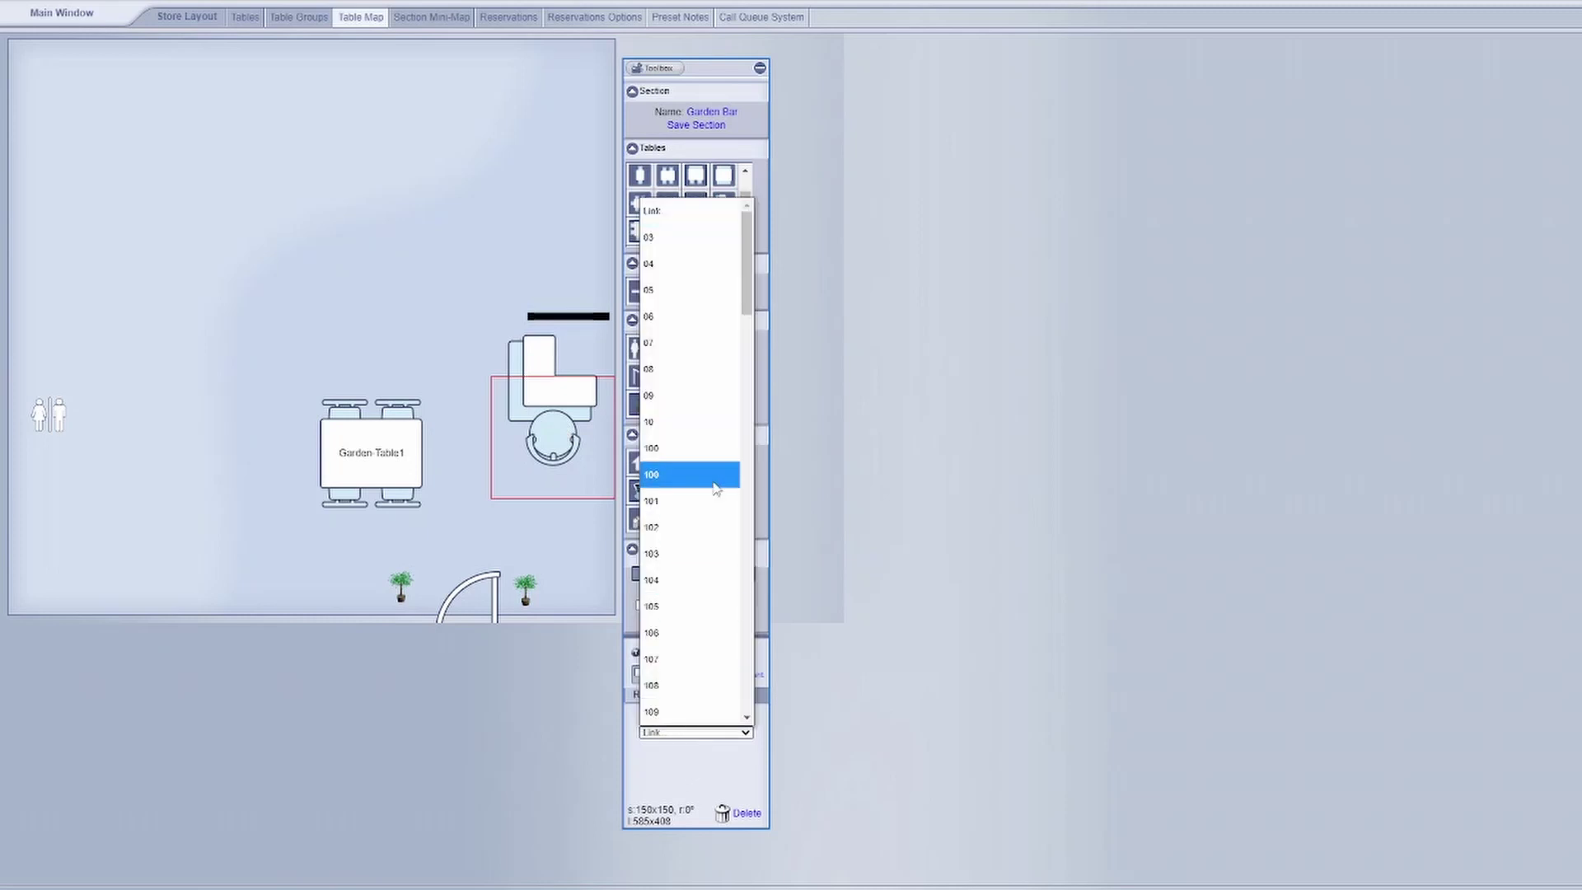
type("garden")
scroll(744, 581, "down", 1)
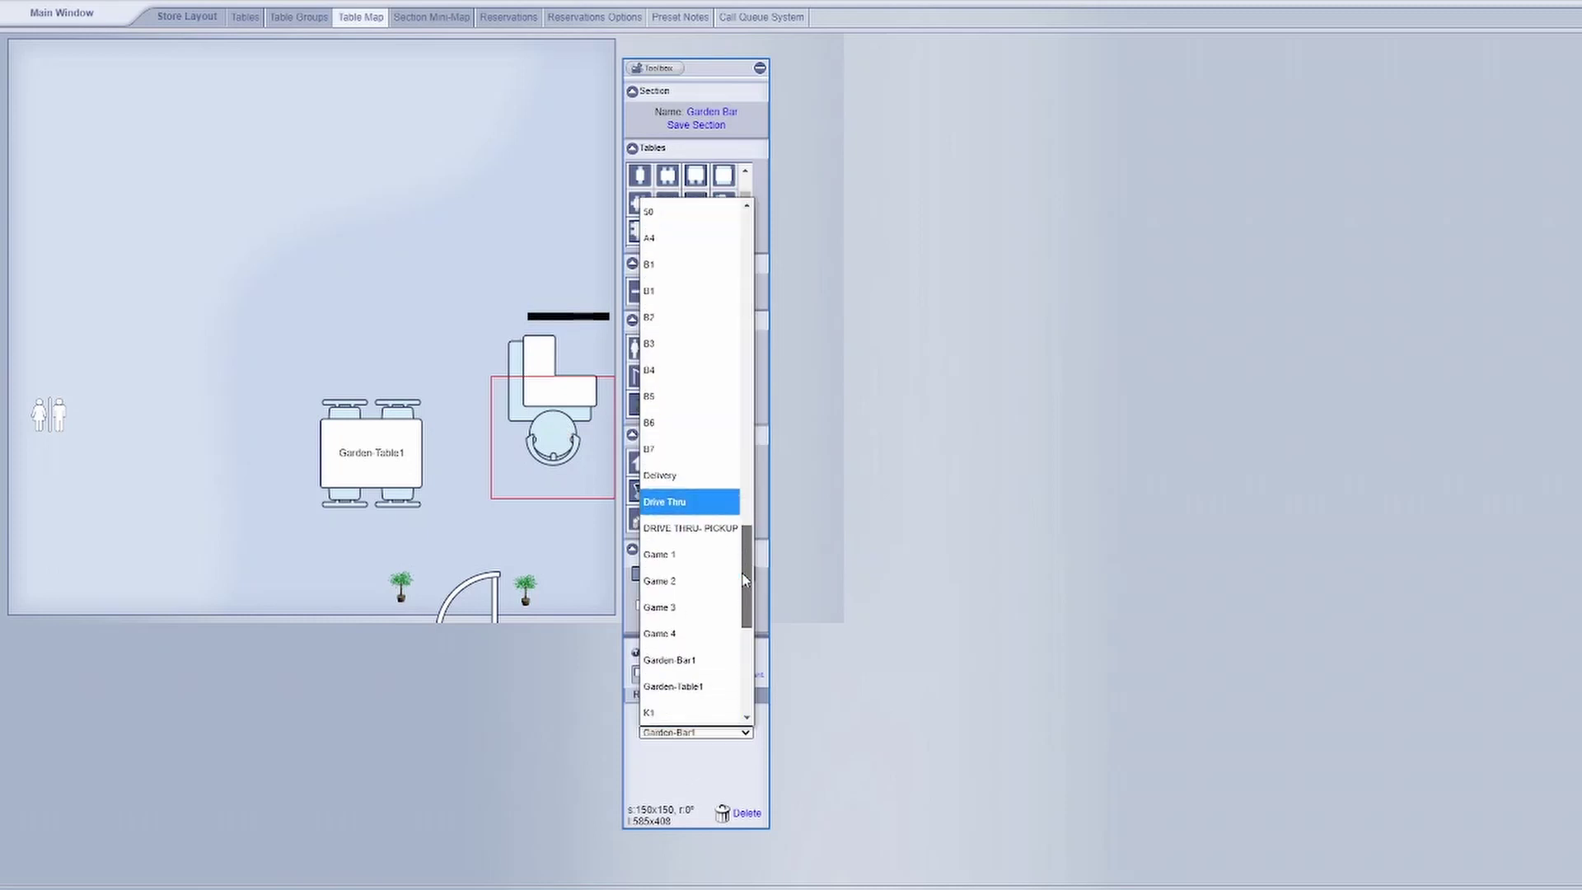
scroll(744, 581, "down", 1)
left_click(714, 633)
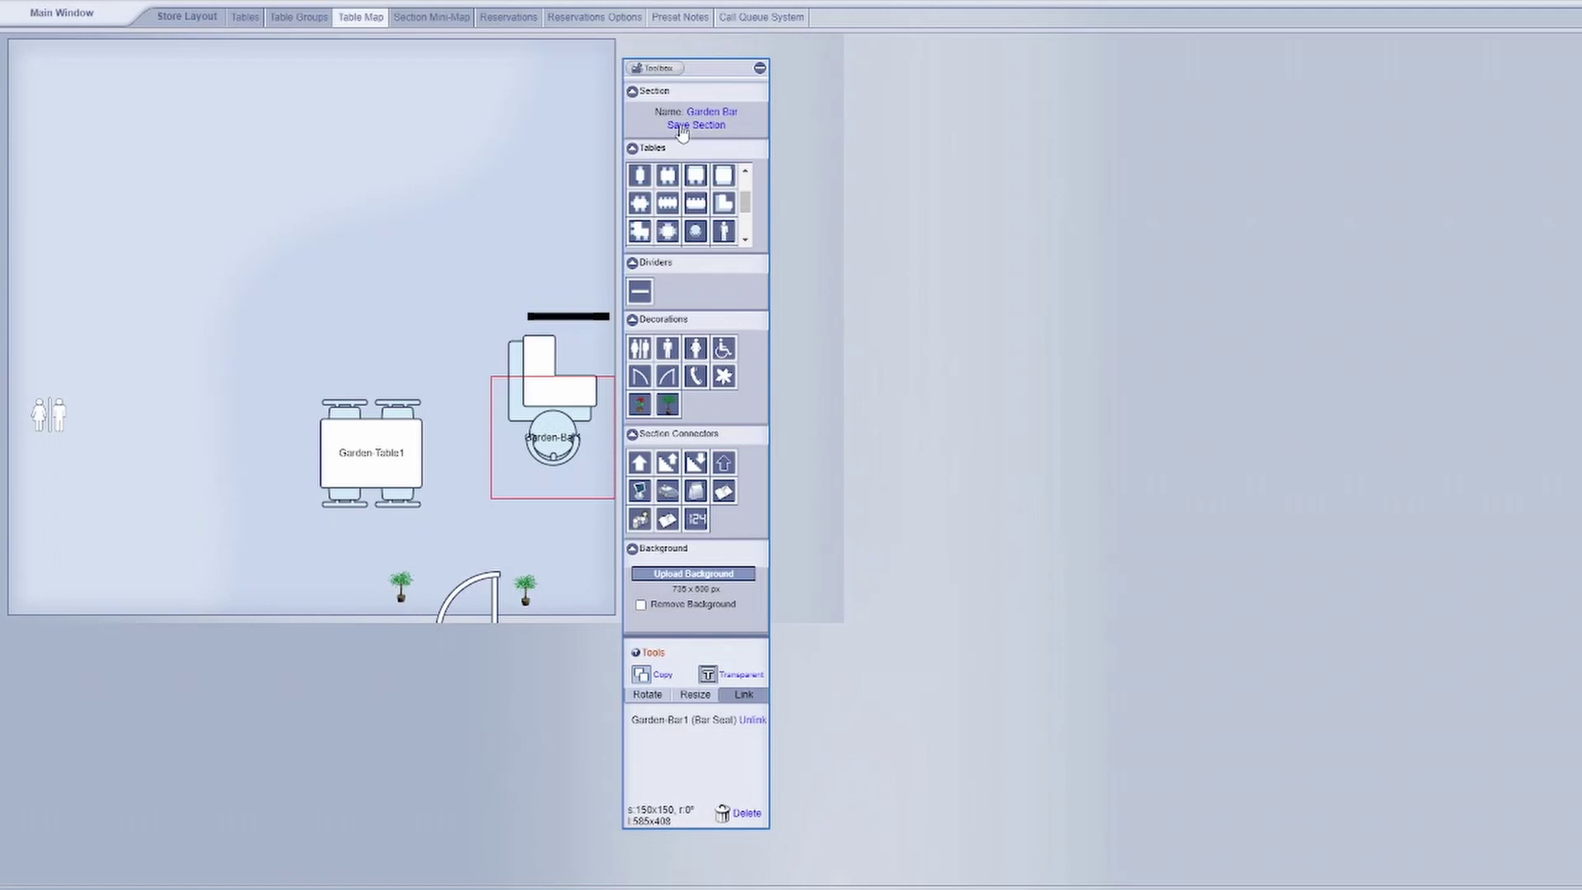
left_click(682, 128)
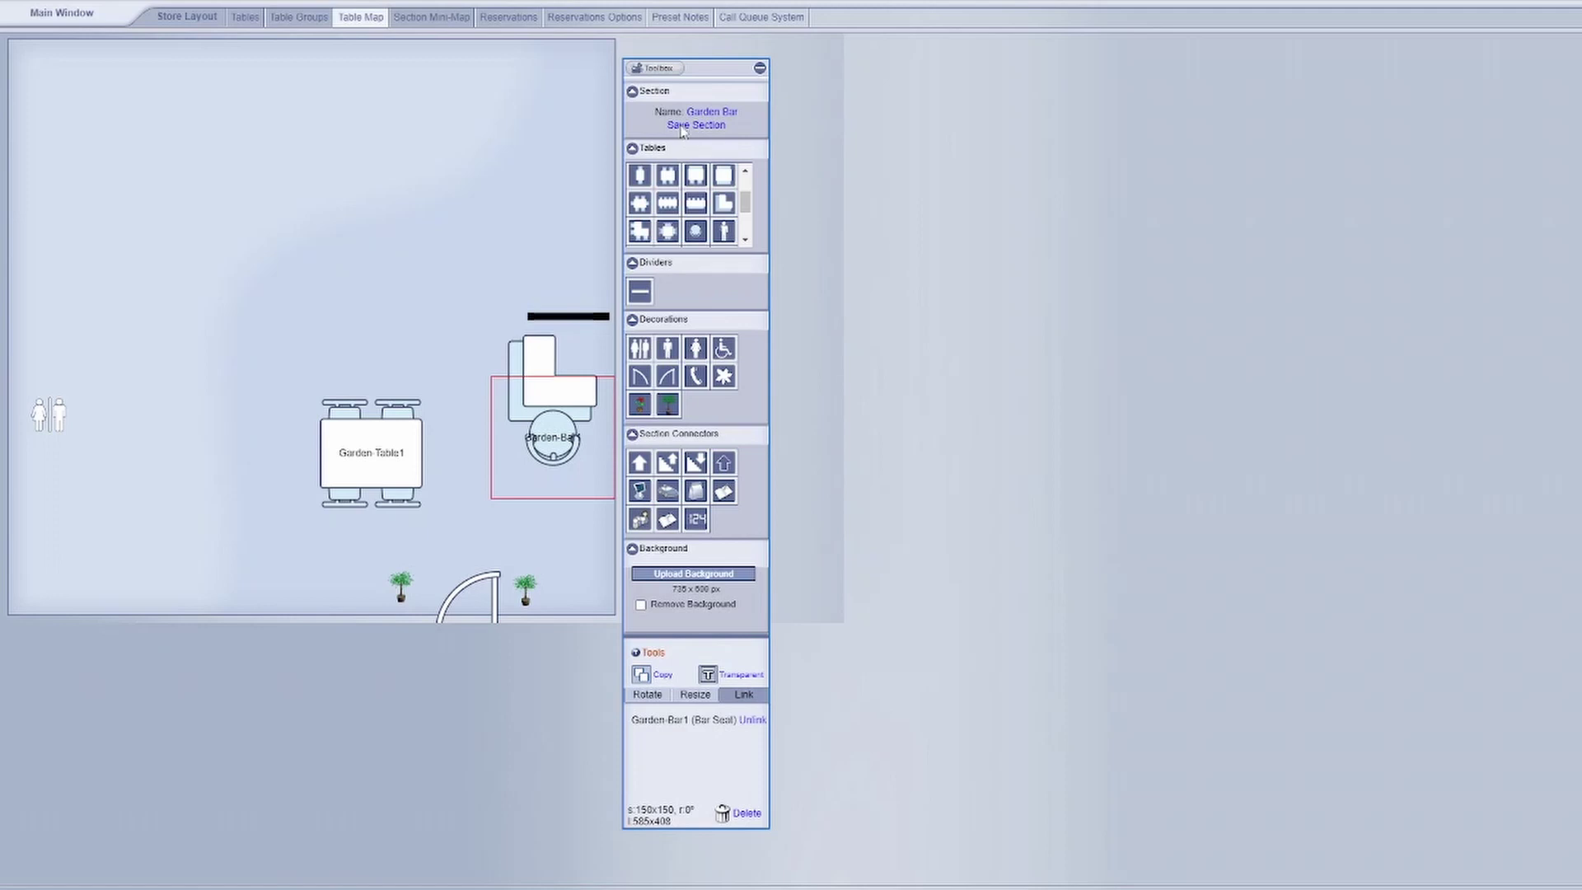
- Leave the table setup pages and exit management to the POS login screen
left_click(281, 20)
left_click(244, 17)
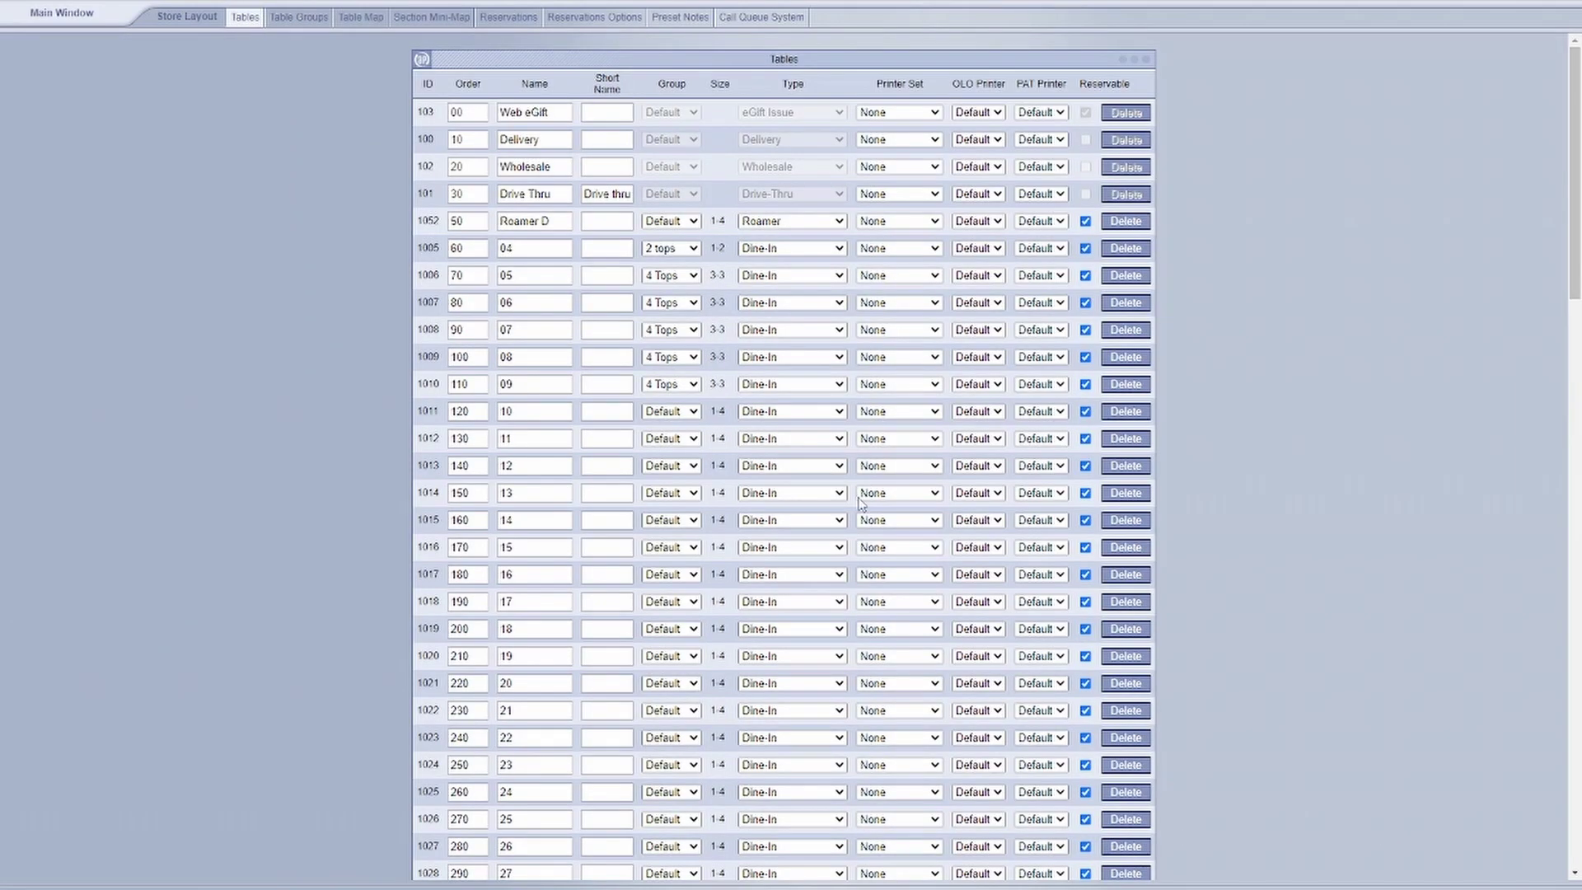
left_click(105, 25)
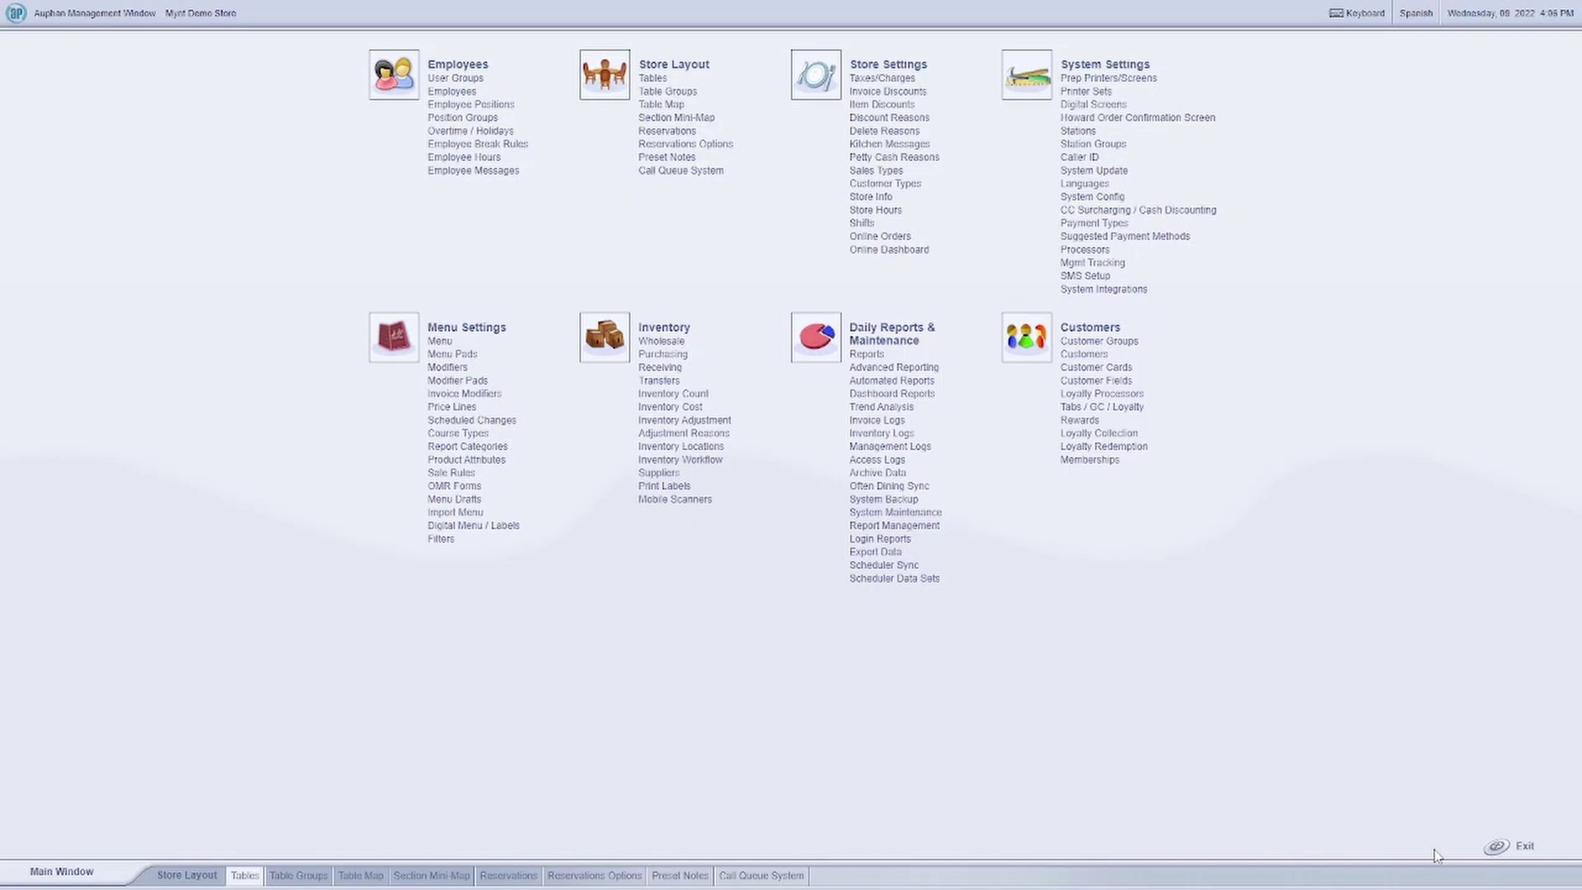
left_click(1512, 847)
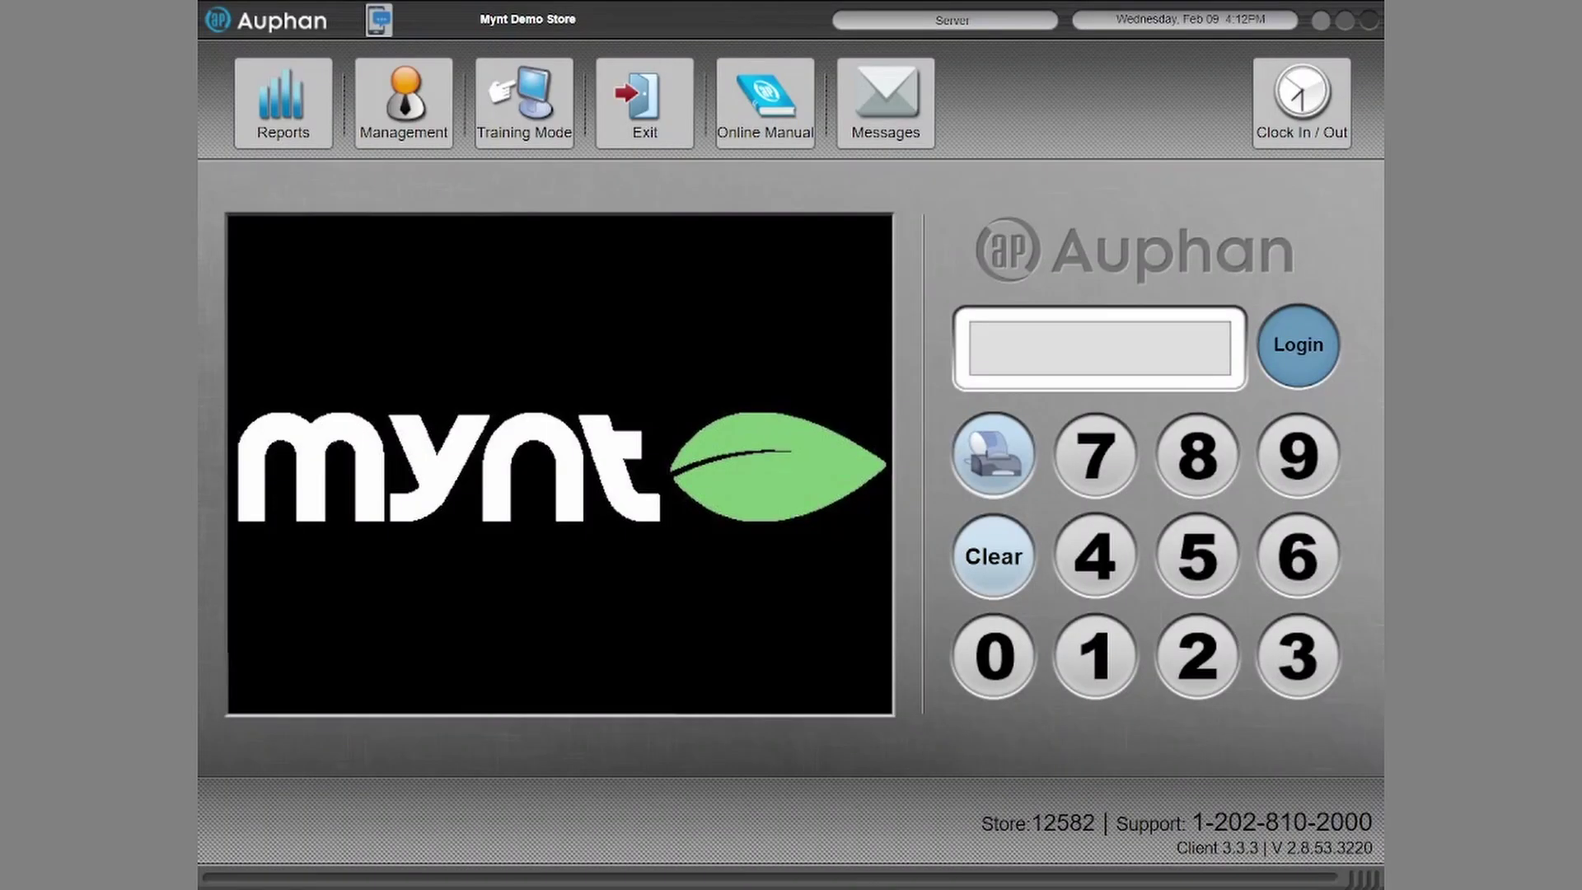
- Log in with the user PIN and select Garden-Table1 on the Garden Bar map
type("1234")
key("Return")
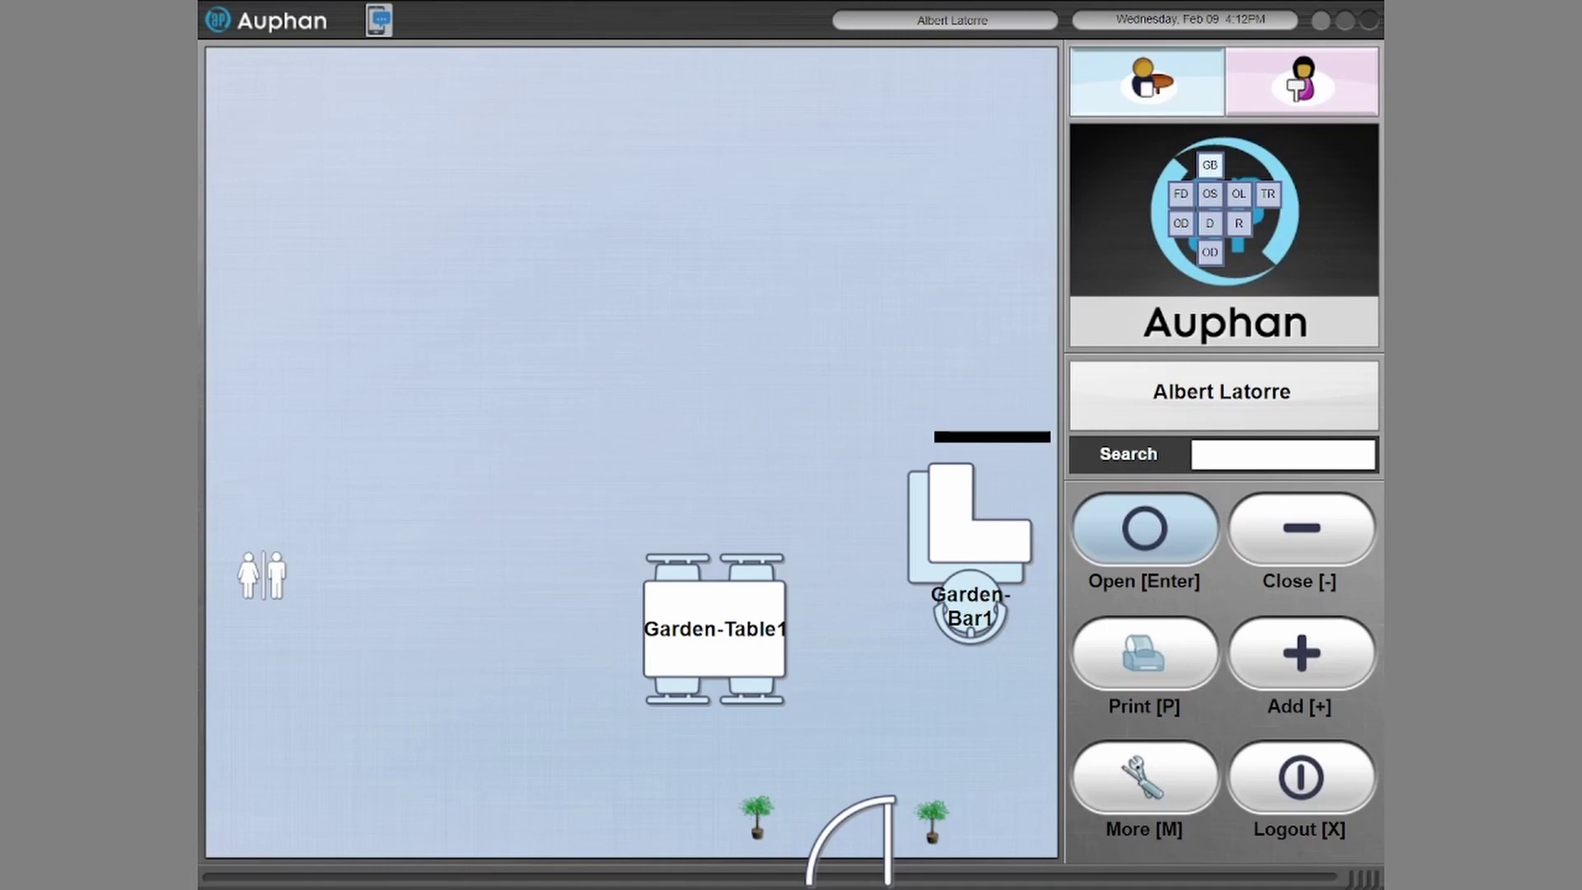
left_click(714, 629)
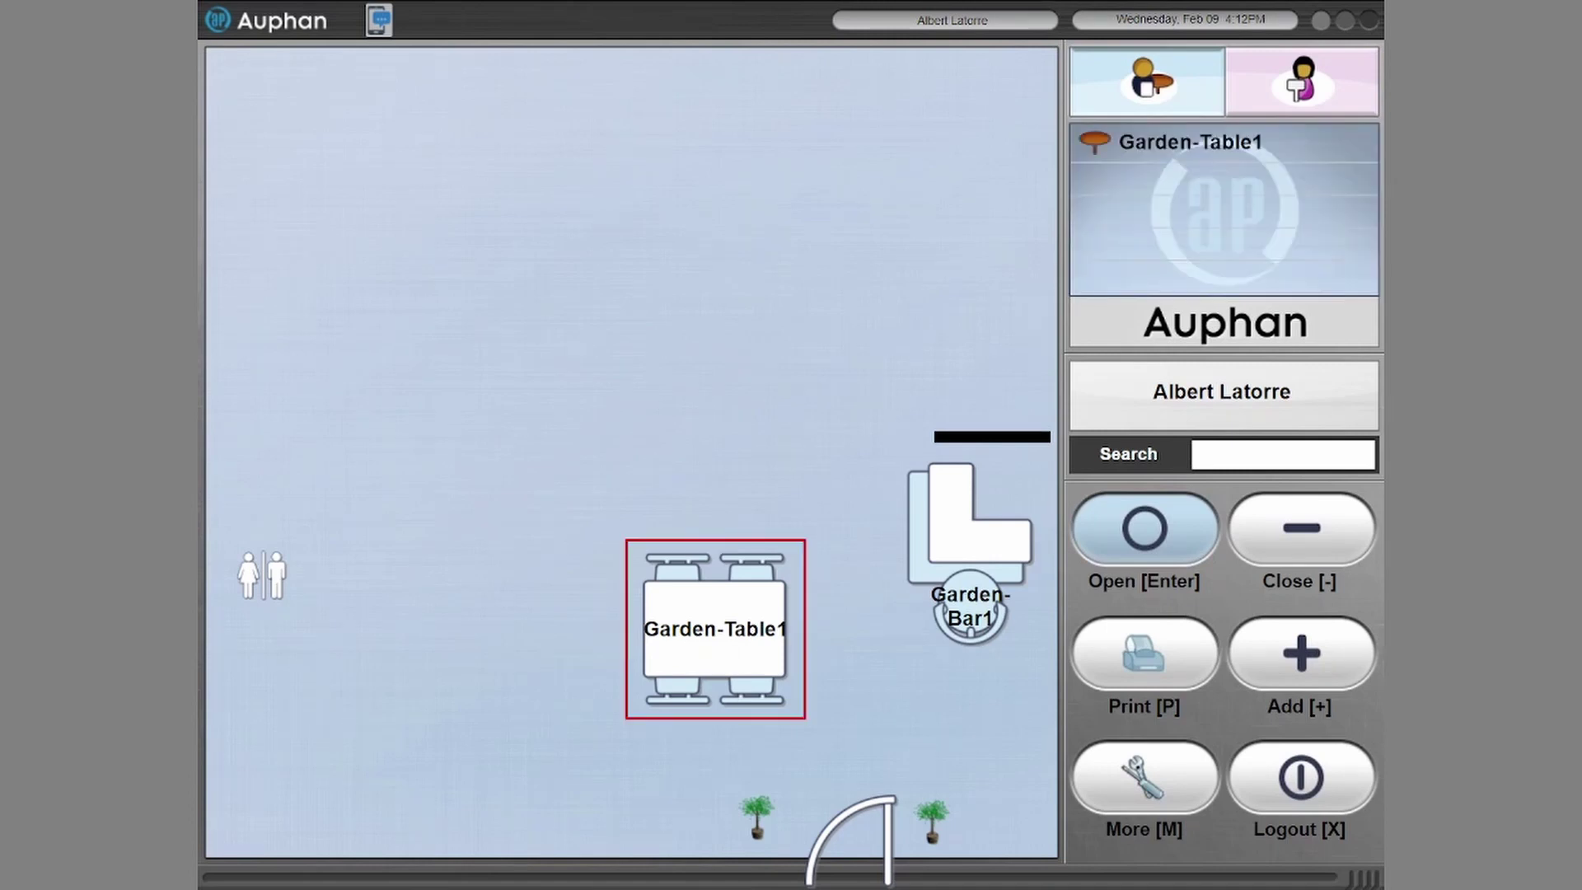